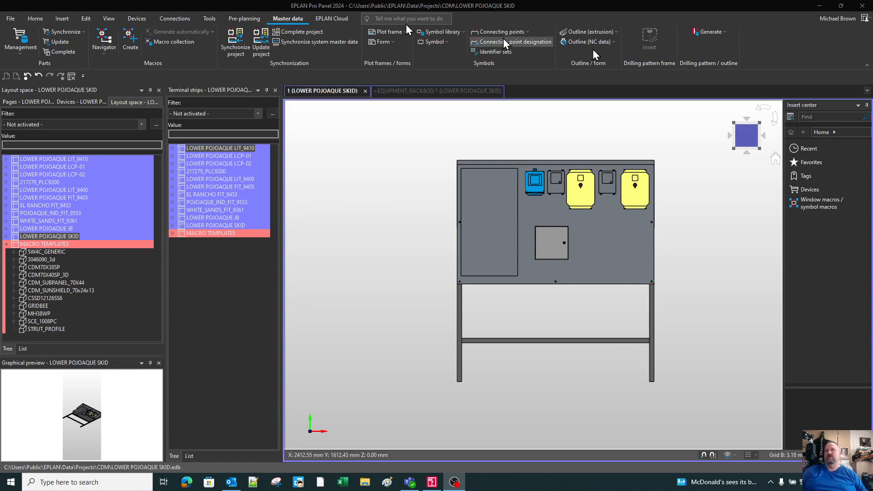
# - Start a new extrusion outline and browse to the CDM folder under Macros as its save location
pyautogui.click(614, 32)
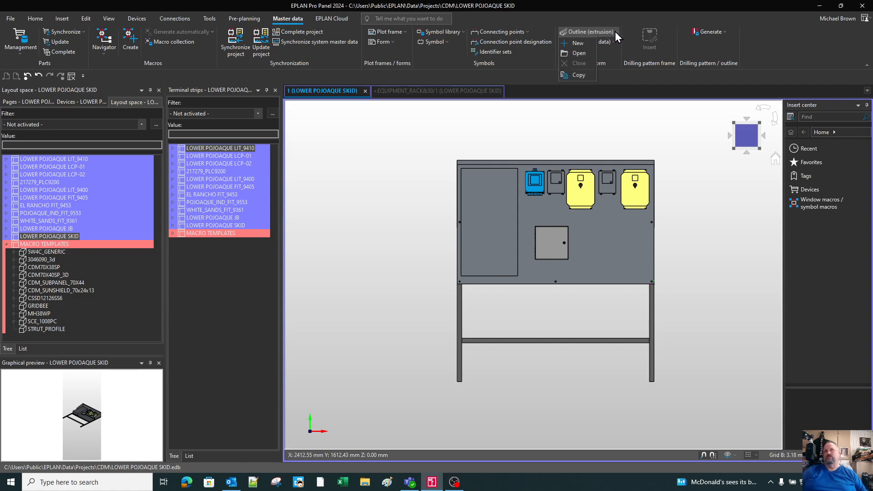
pyautogui.click(577, 47)
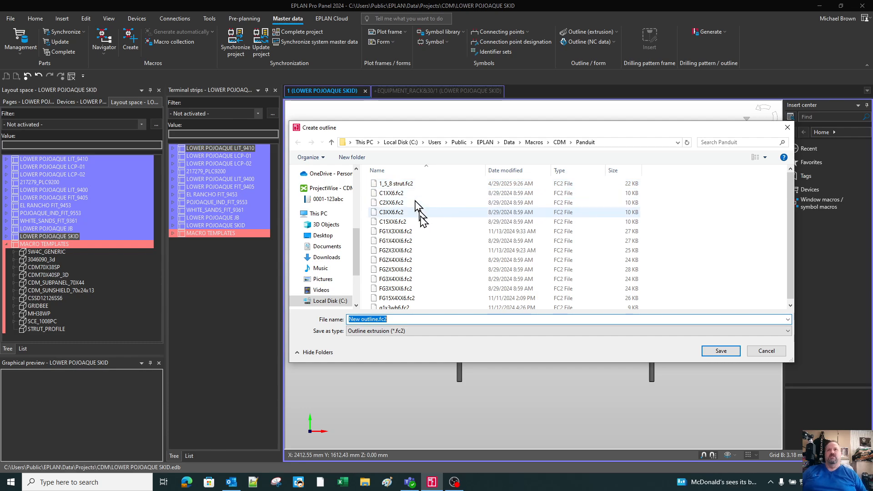
pyautogui.click(559, 142)
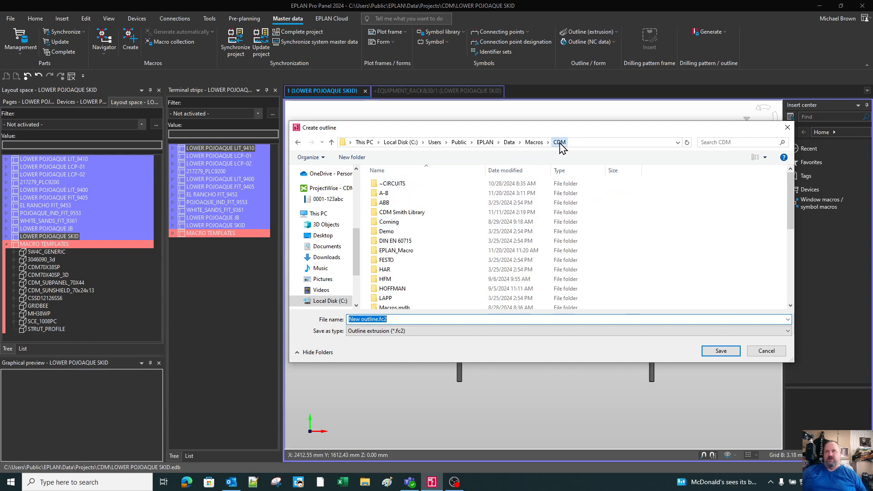
pyautogui.click(534, 143)
pyautogui.doubleClick(386, 185)
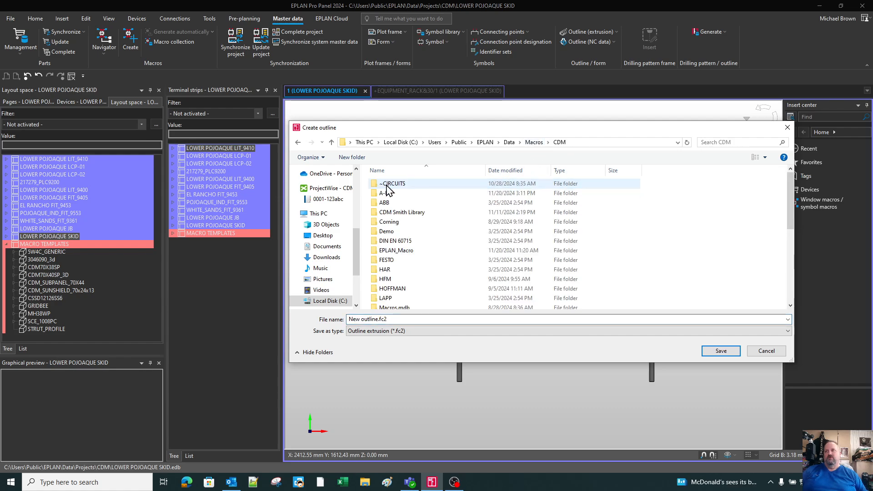
pyautogui.scroll(-6, 432, 270)
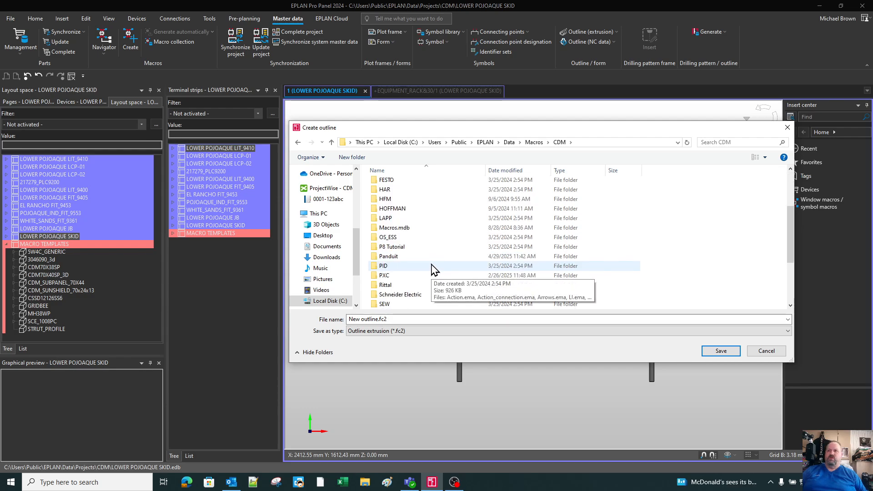
pyautogui.scroll(2, 434, 269)
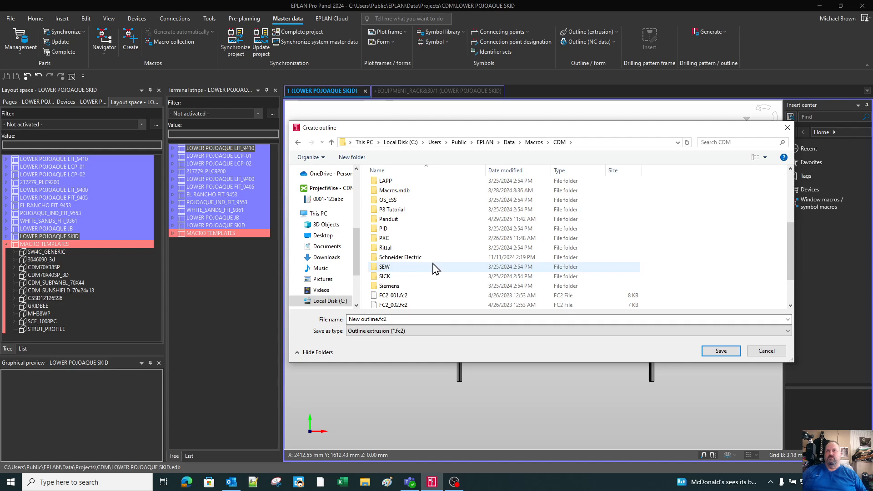
pyautogui.scroll(4, 436, 268)
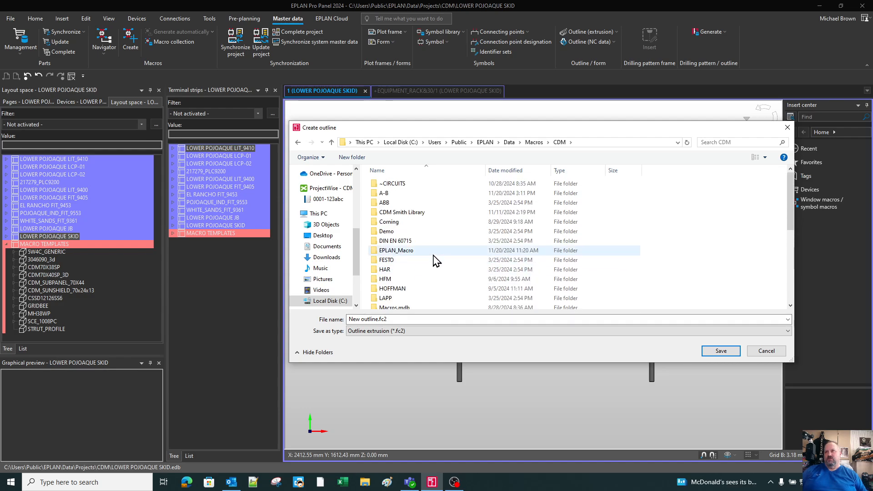
pyautogui.scroll(-6, 434, 260)
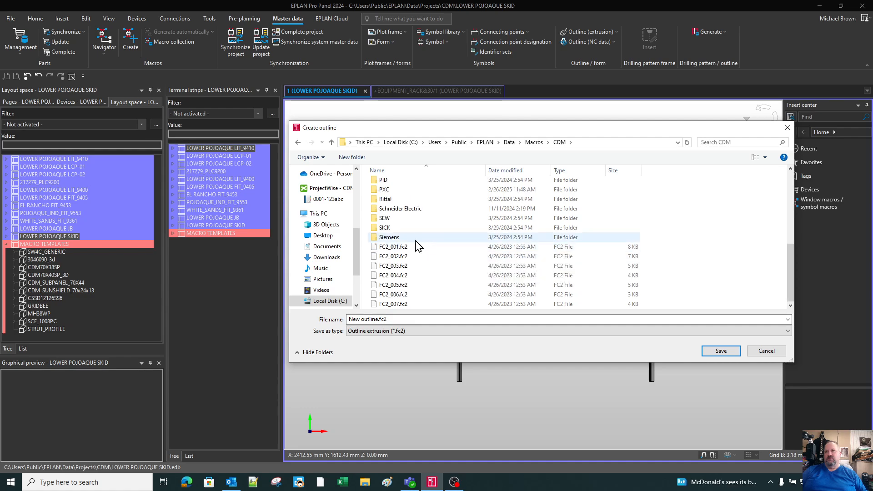
pyautogui.scroll(6, 418, 246)
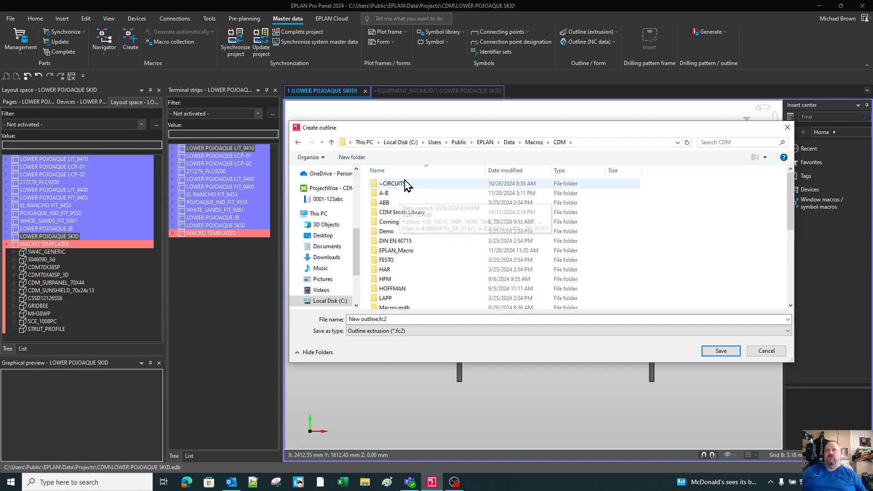
# - Create a folder named test inside the CDM macros folder and open it
pyautogui.click(352, 157)
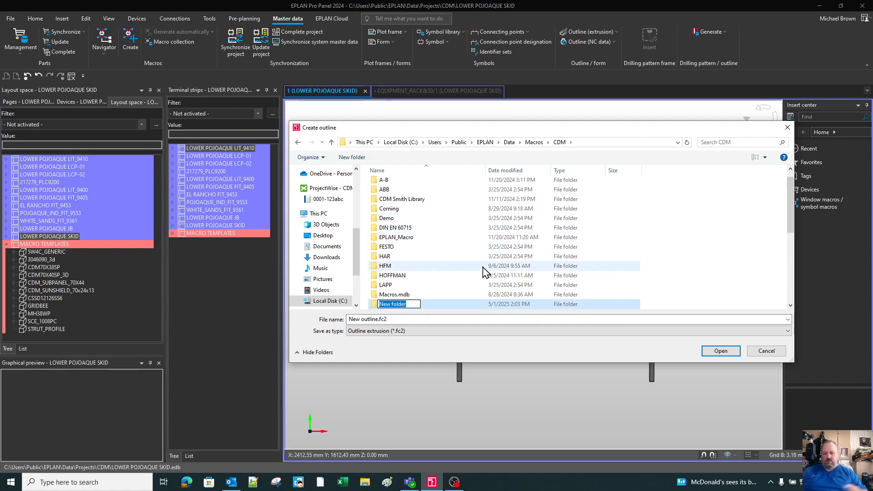
pyautogui.write('test')
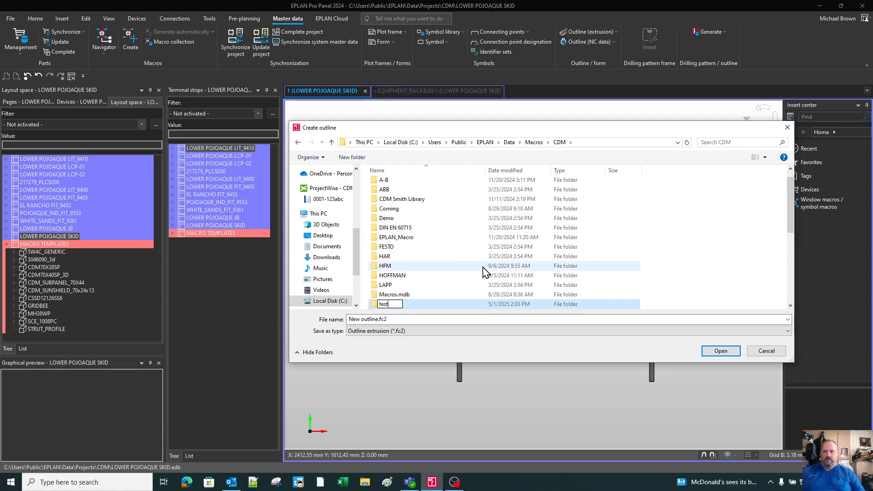
pyautogui.press('Return')
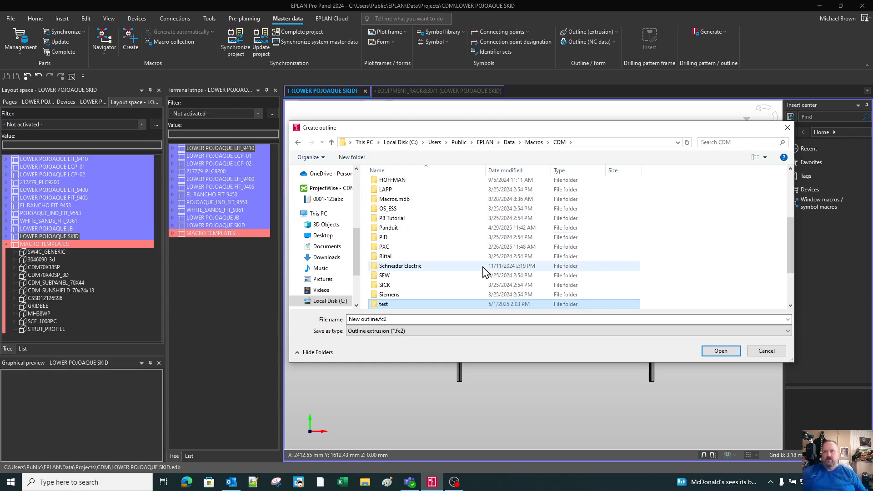
pyautogui.doubleClick(382, 304)
# - Save the new outline in the test folder as 1234.fc2
pyautogui.click(405, 320)
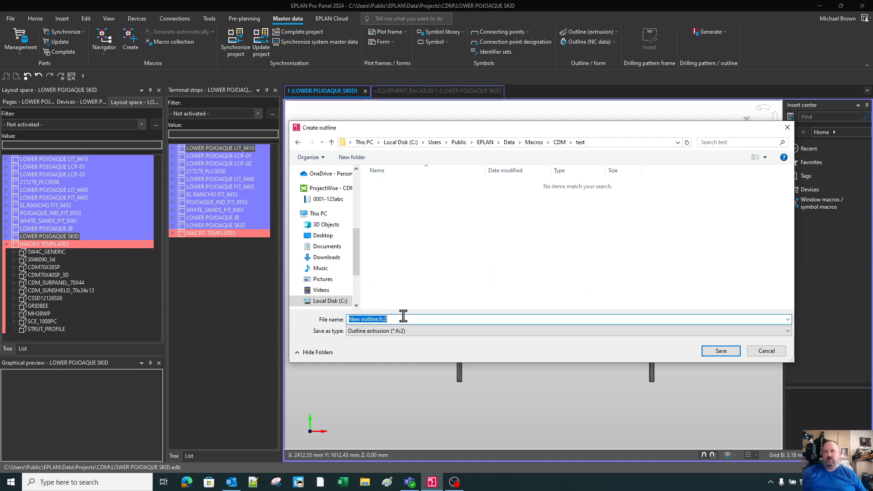
pyautogui.write('1234')
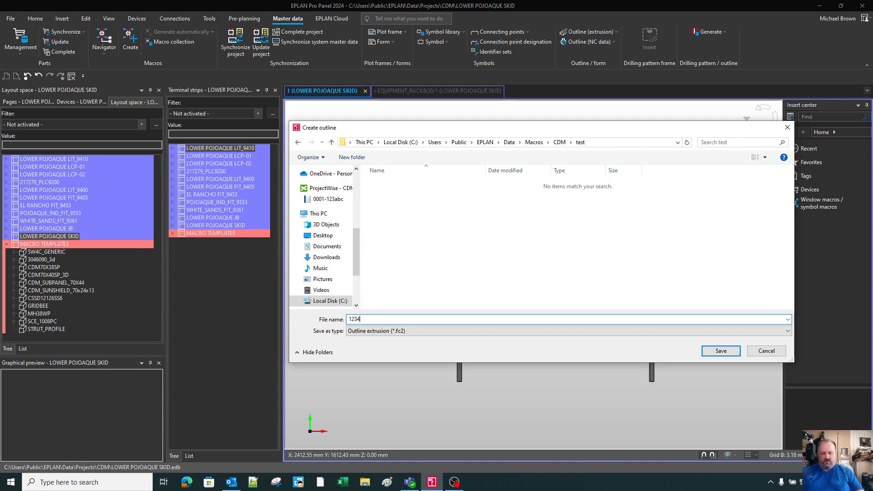
pyautogui.write('.fc2')
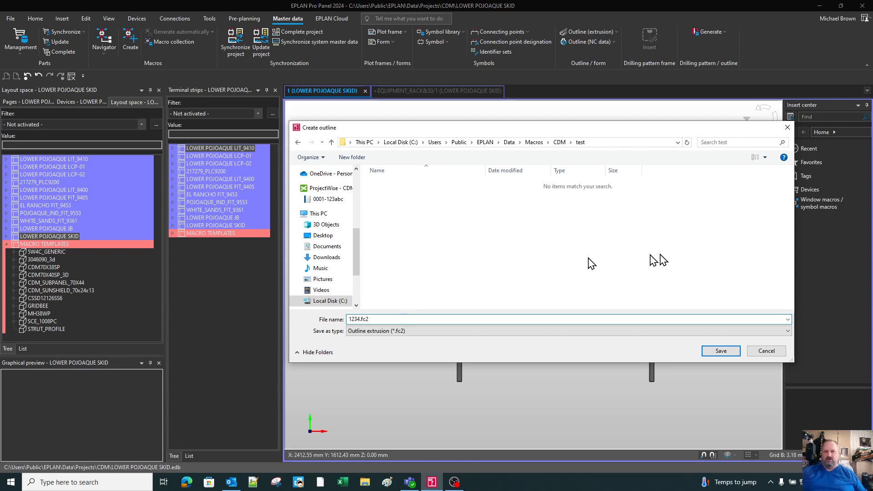
pyautogui.click(718, 352)
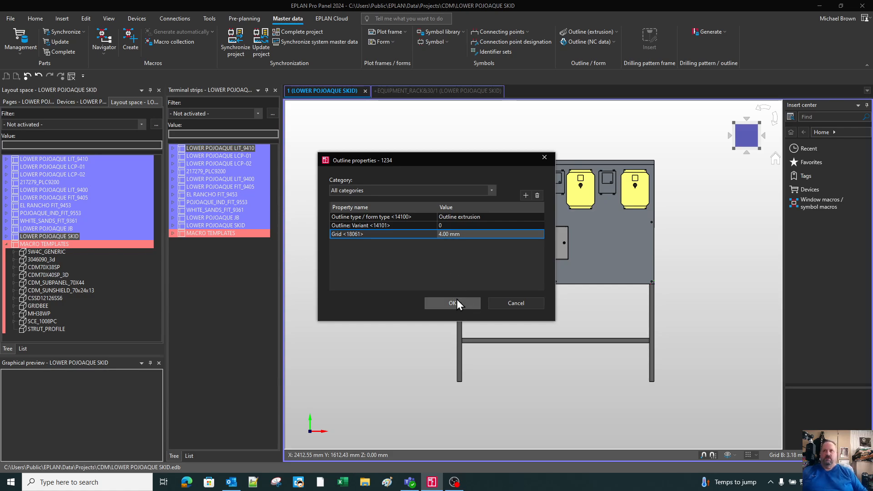
# - Set the outline's grid to 1.00 mm and accept the outline properties
pyautogui.click(530, 233)
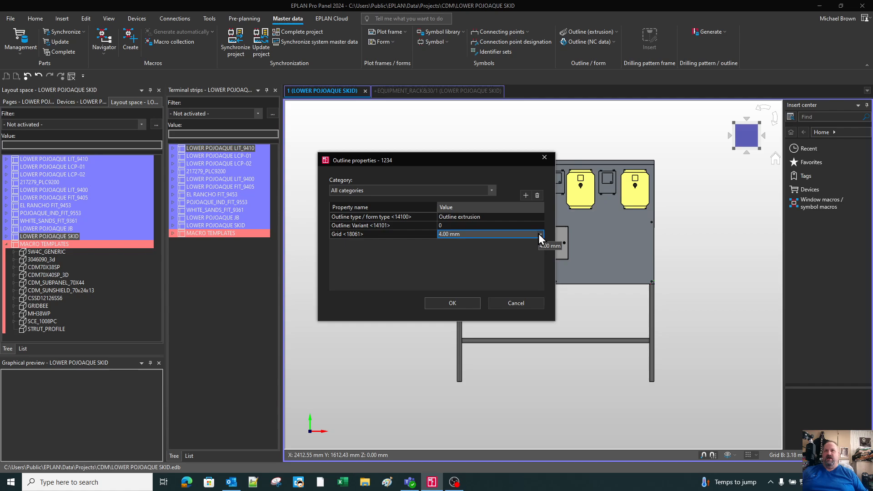
pyautogui.click(540, 234)
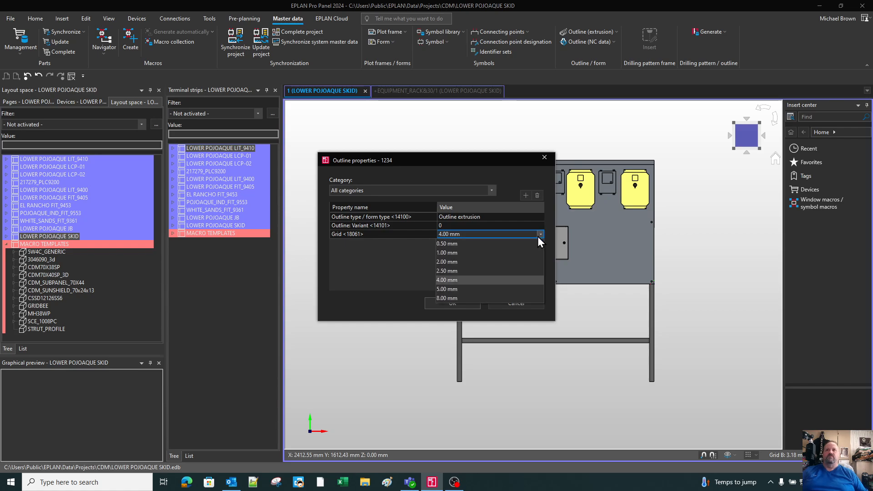
pyautogui.click(442, 254)
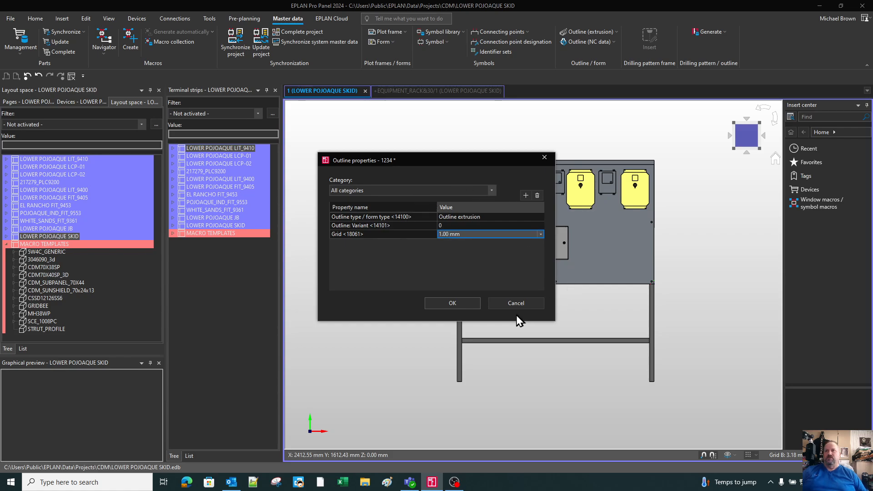
pyautogui.click(453, 303)
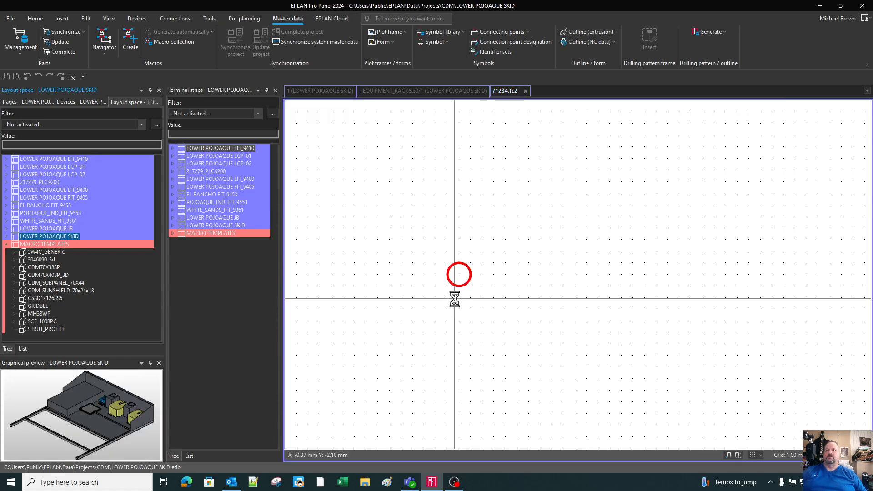
# - Examine the origin circle and the surrounding grid in the empty outline drawing at different magnifications
pyautogui.scroll(-5, 536, 308)
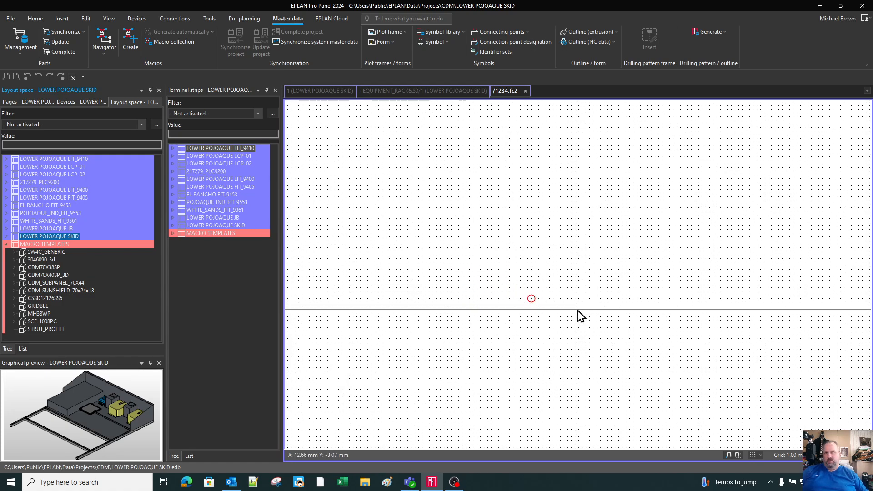
pyautogui.scroll(3, 561, 325)
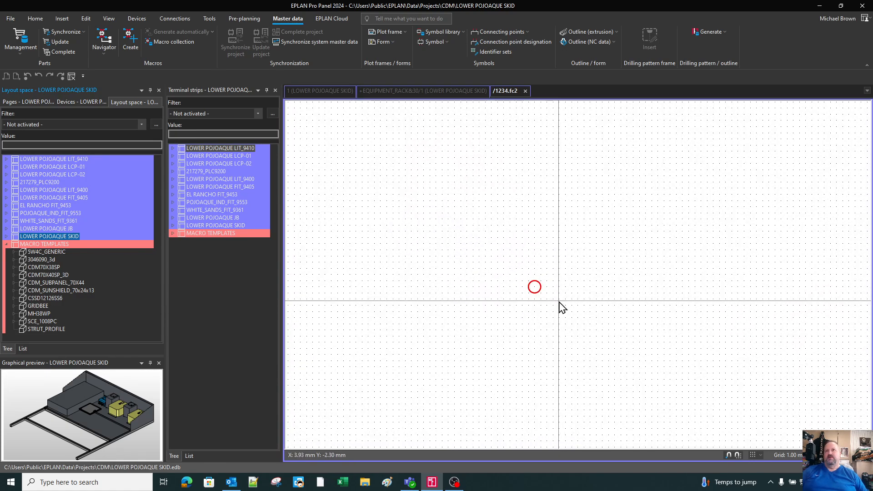
pyautogui.scroll(-2, 416, 241)
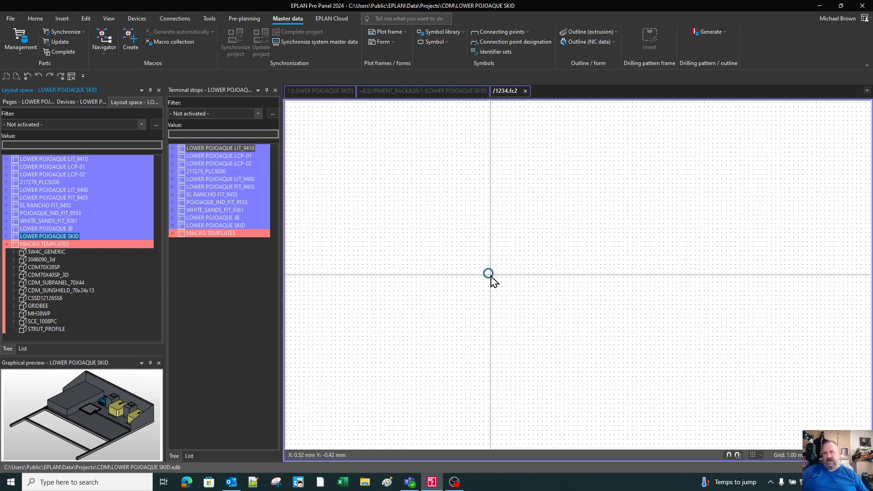
pyautogui.scroll(2, 500, 302)
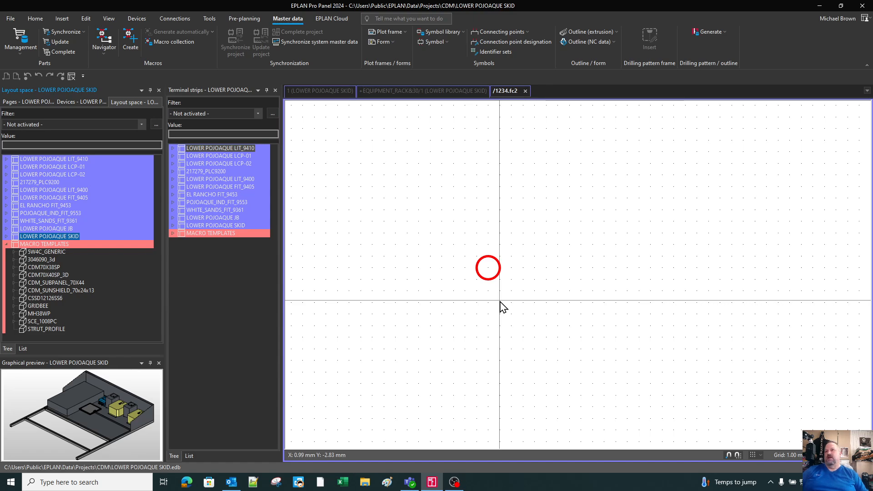
pyautogui.moveTo(501, 302)
pyautogui.mouseDown(button='middle')
pyautogui.moveTo(489, 240)
pyautogui.moveTo(501, 257)
pyautogui.mouseUp(button='middle')
pyautogui.scroll(-3, 507, 273)
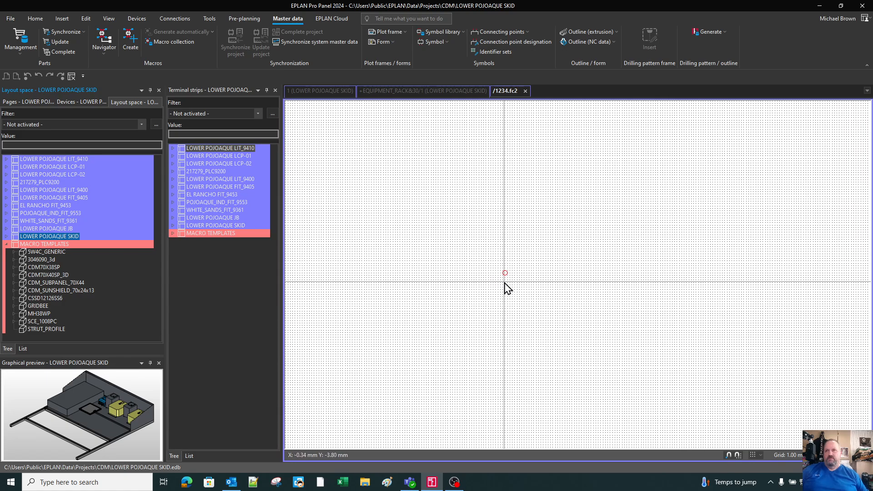
pyautogui.scroll(3, 509, 272)
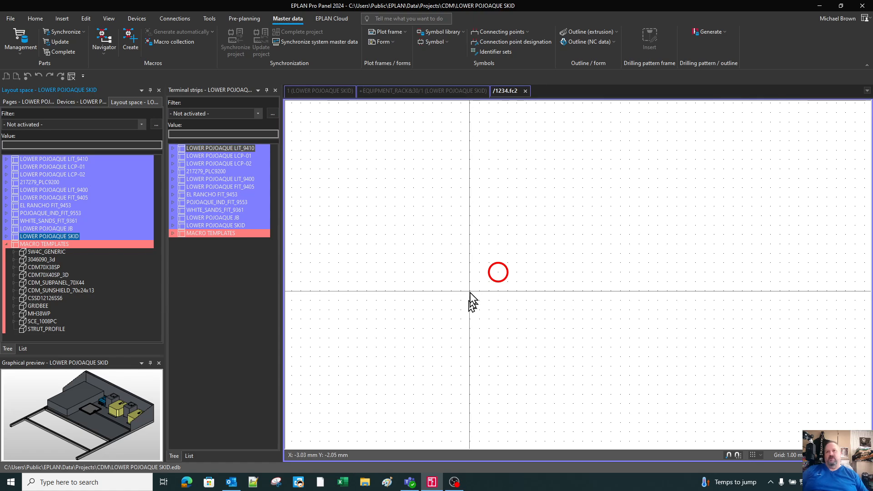
pyautogui.scroll(-3, 483, 348)
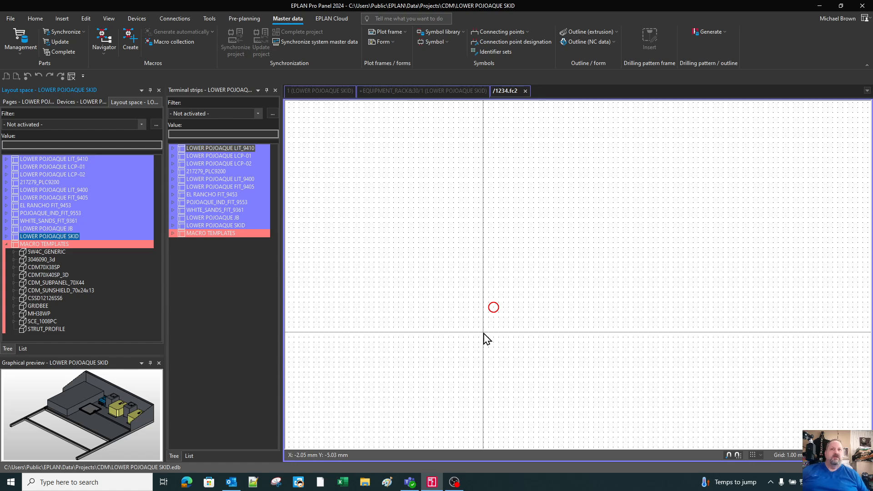
pyautogui.scroll(2, 484, 334)
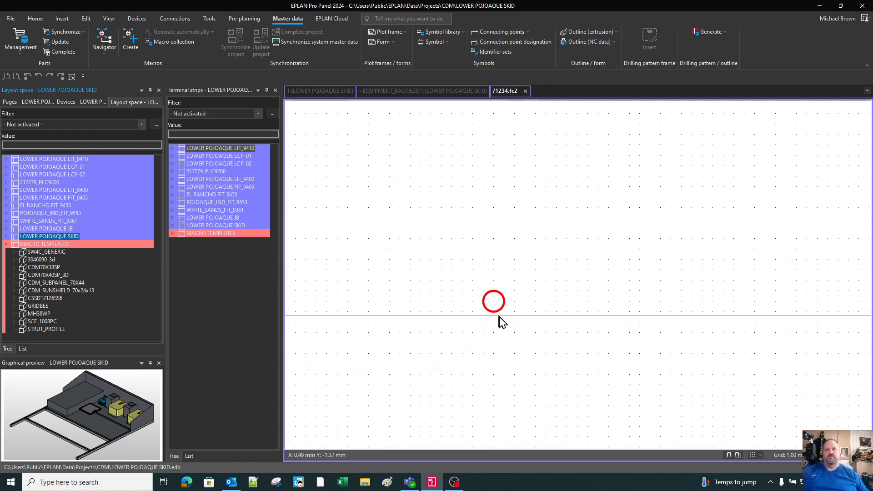
pyautogui.scroll(2, 497, 316)
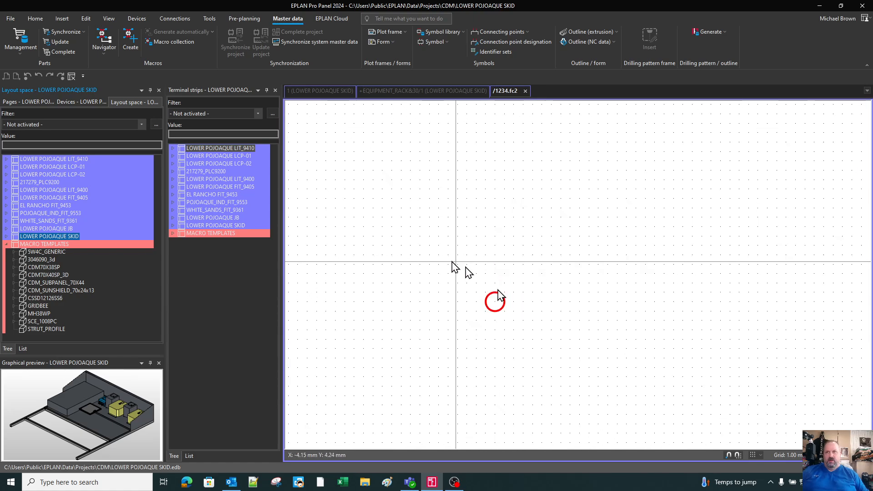
pyautogui.scroll(-2, 457, 265)
pyautogui.scroll(2, 481, 300)
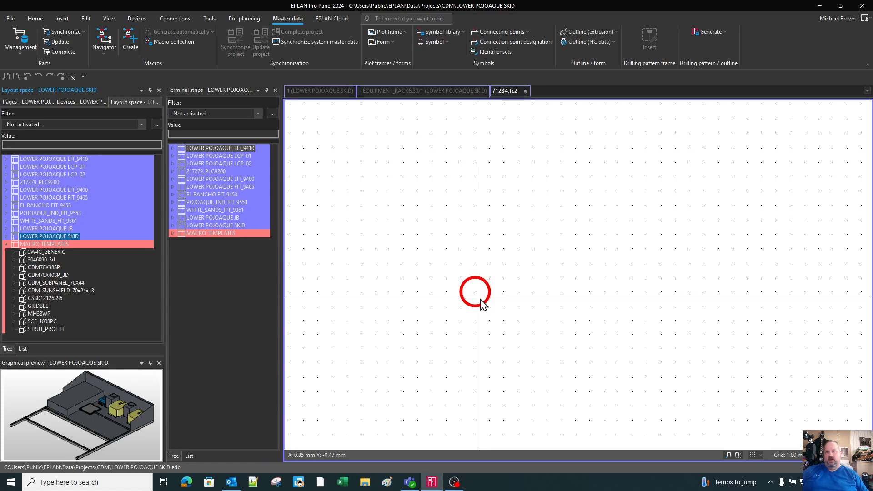
pyautogui.scroll(-2, 501, 323)
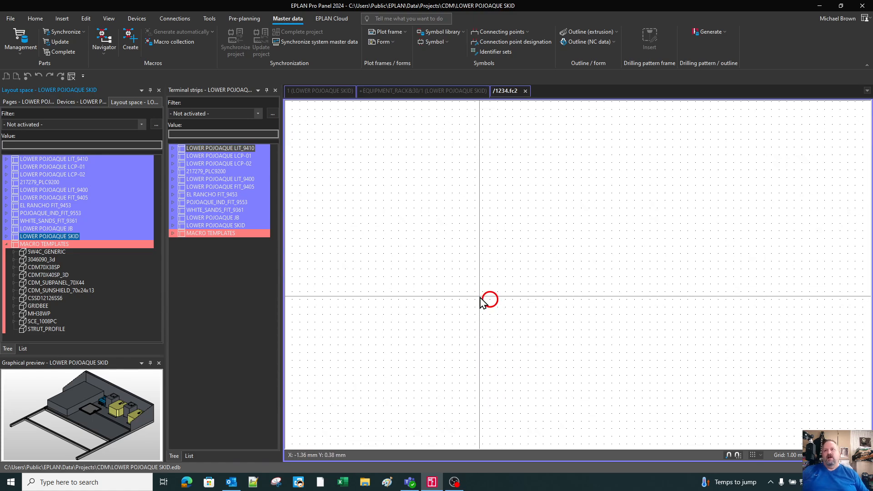
pyautogui.scroll(2, 483, 301)
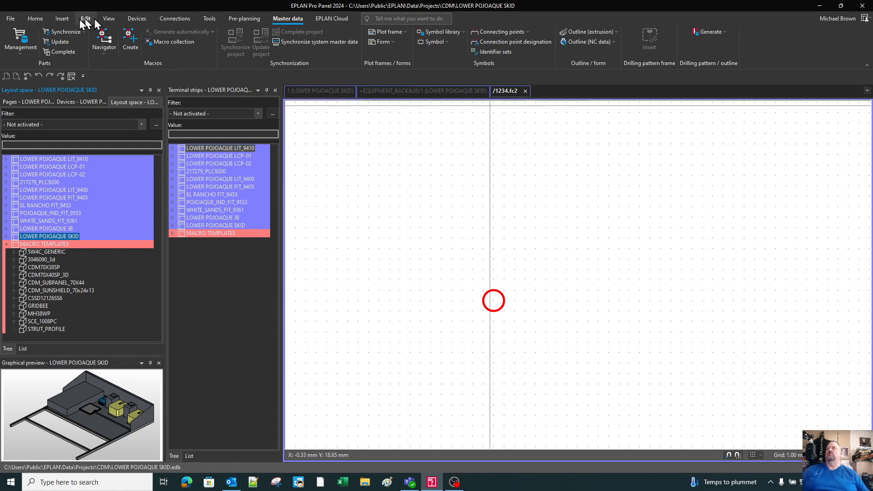
pyautogui.click(56, 20)
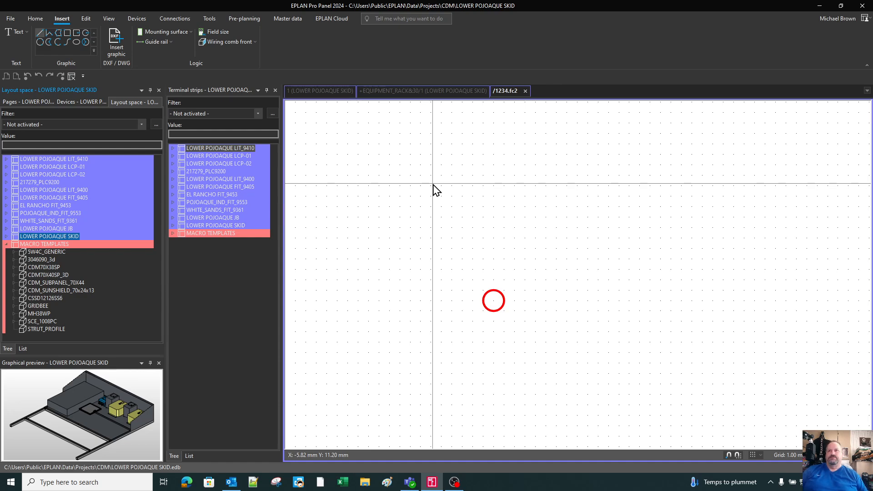
pyautogui.click(48, 35)
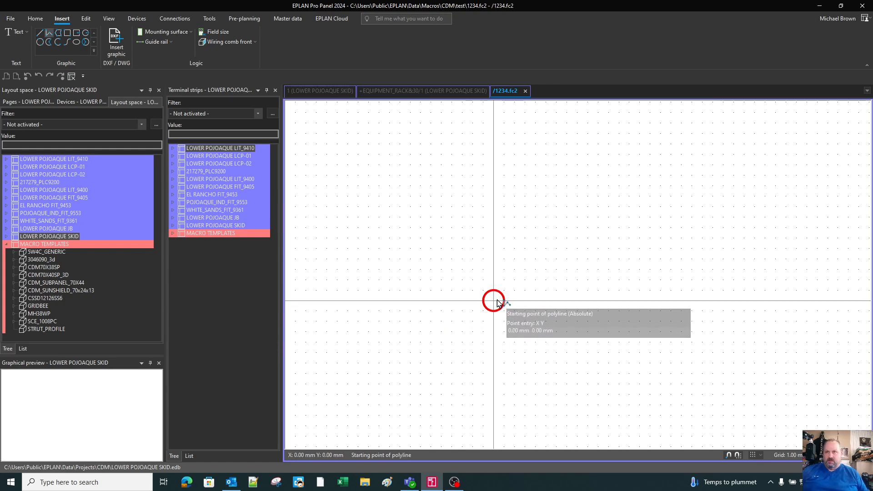
pyautogui.click(411, 301)
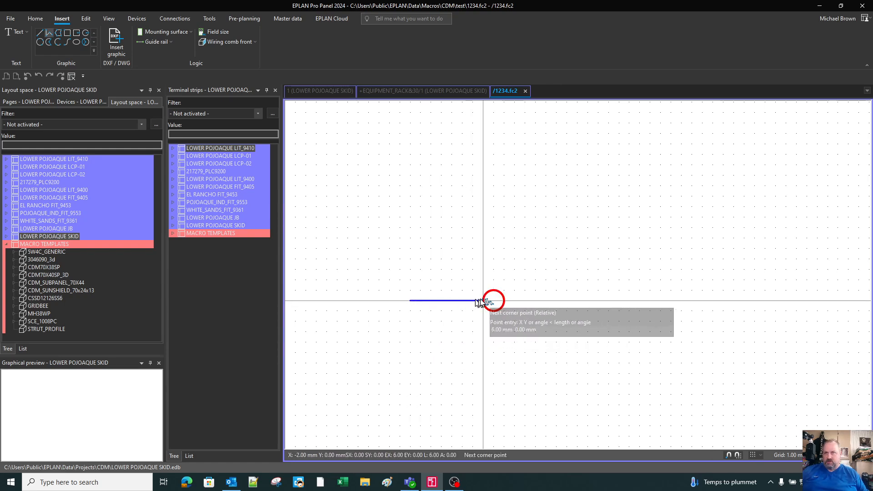
pyautogui.click(577, 300)
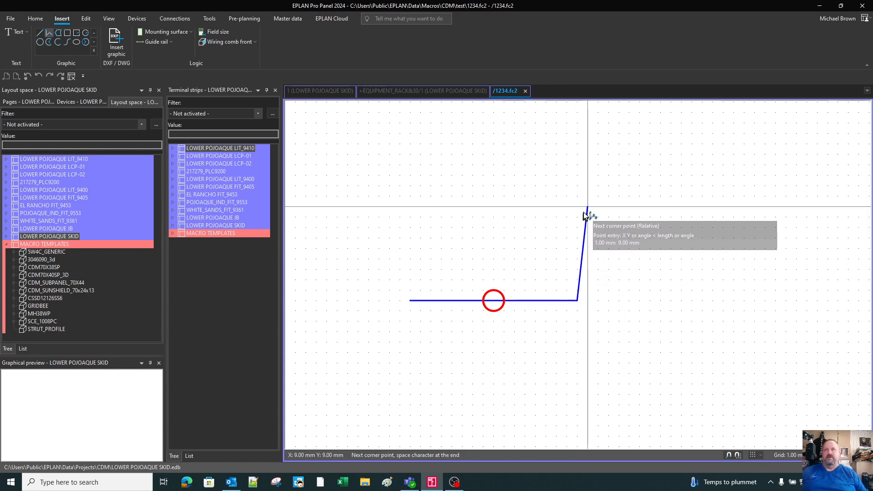
pyautogui.click(578, 197)
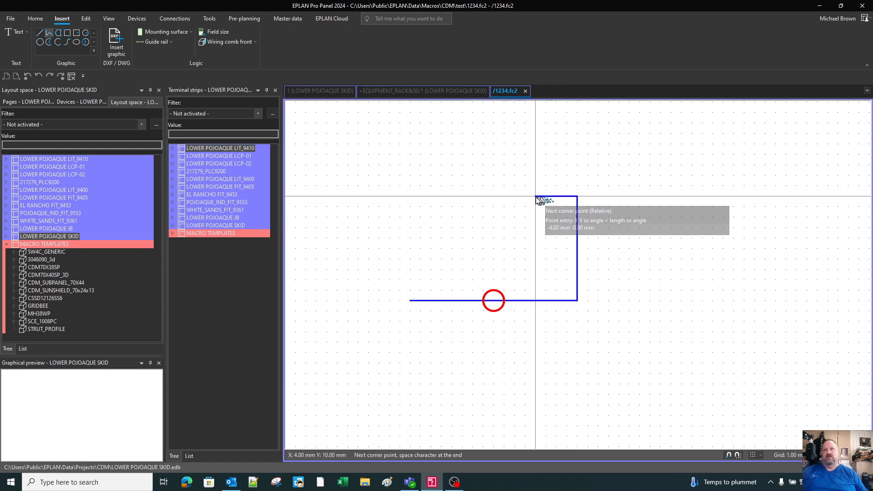
pyautogui.click(525, 197)
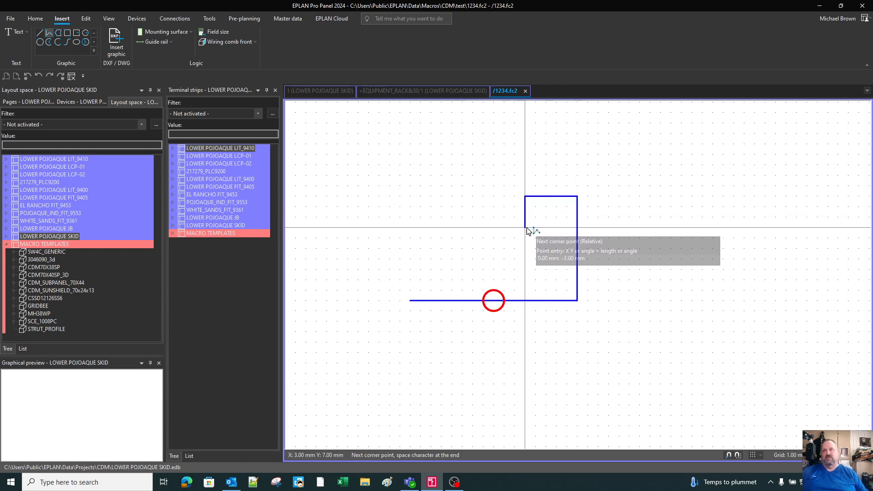
pyautogui.click(525, 227)
pyautogui.click(536, 227)
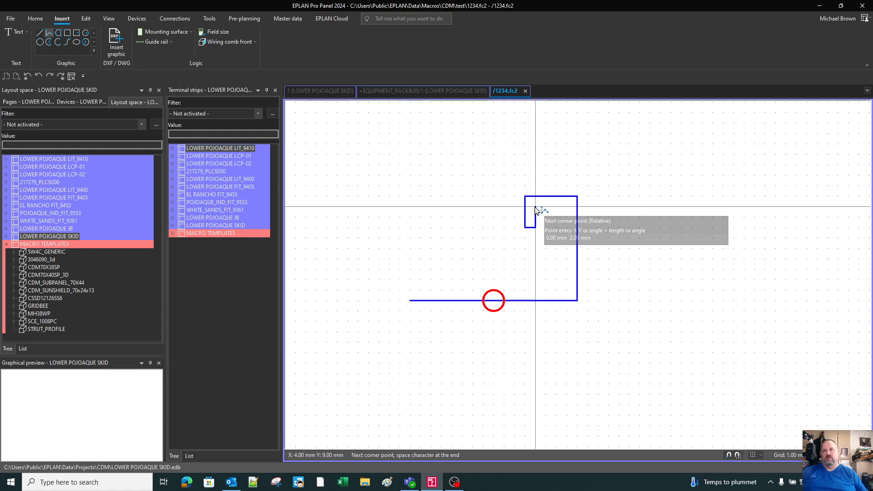
pyautogui.click(536, 207)
pyautogui.click(567, 207)
pyautogui.click(567, 294)
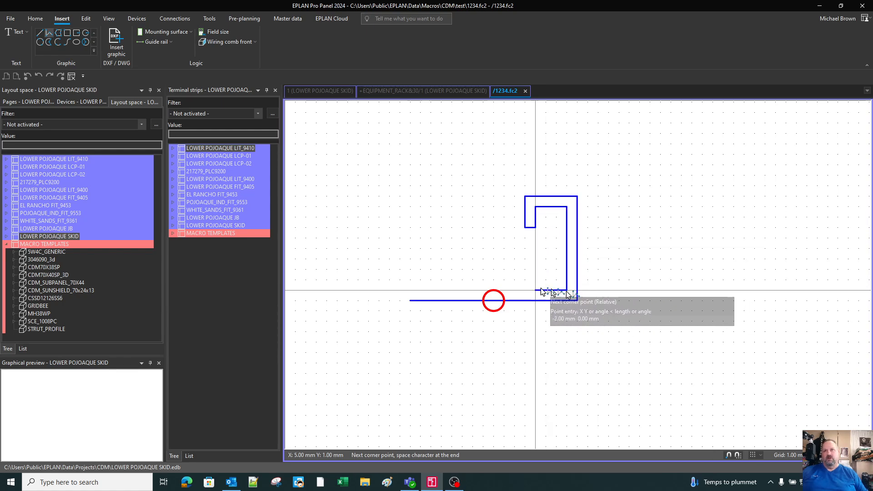
pyautogui.click(421, 291)
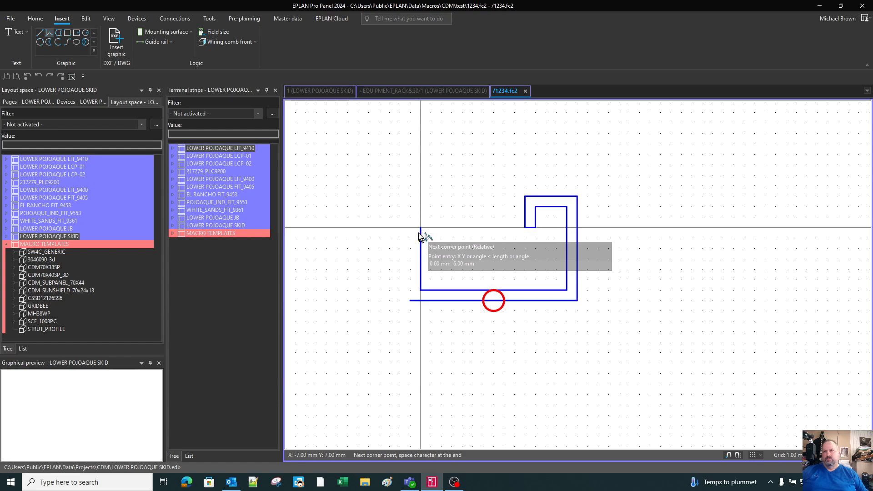
pyautogui.click(421, 208)
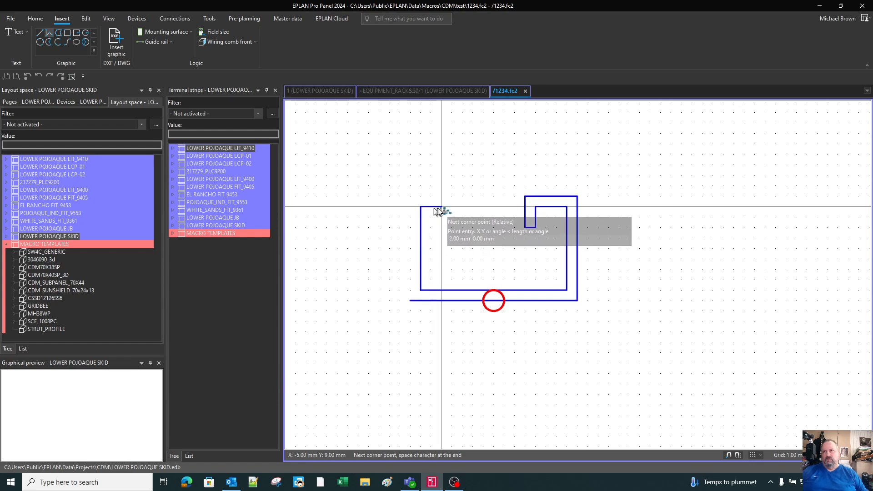
pyautogui.click(452, 207)
pyautogui.click(451, 228)
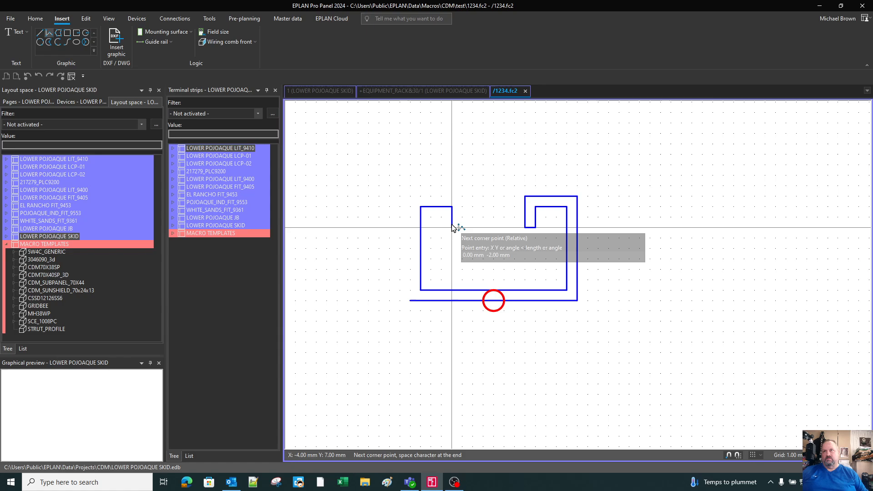
pyautogui.click(462, 227)
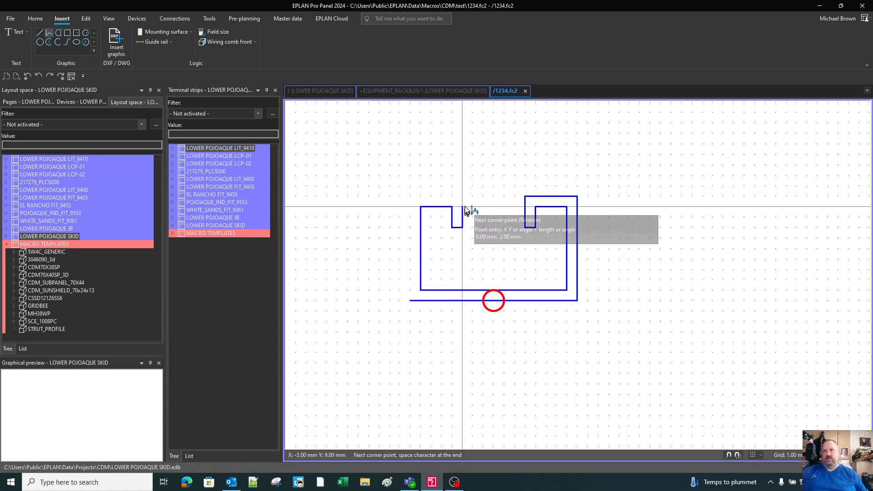
pyautogui.click(462, 196)
pyautogui.click(411, 197)
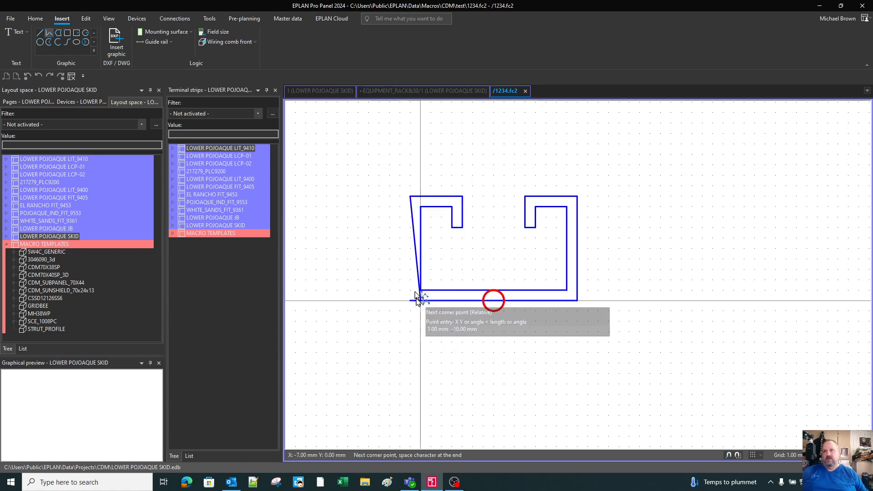
pyautogui.click(412, 300)
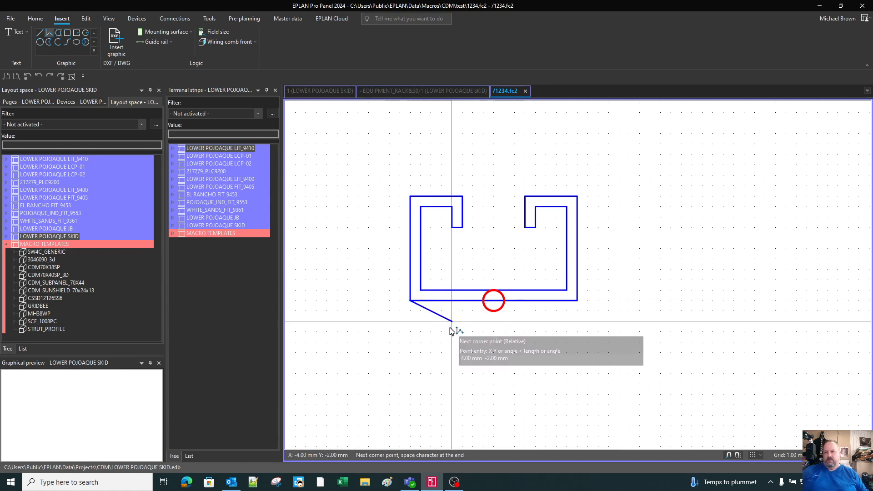
pyautogui.press('Escape')
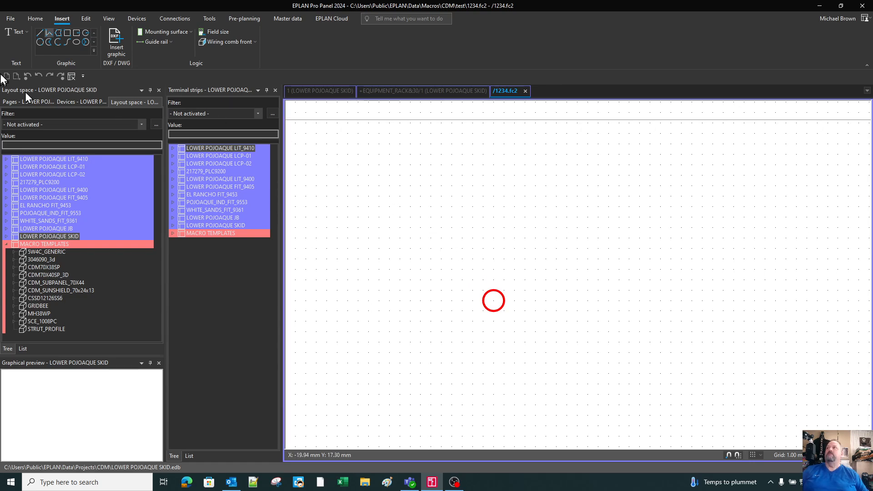
# - Draw a 14 mm horizontal line centred on the origin with the Line tool and delete it
pyautogui.click(39, 34)
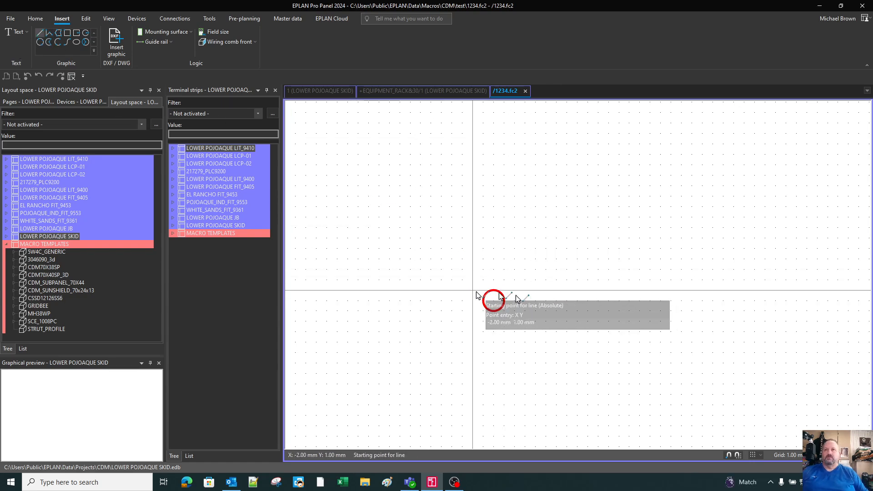
pyautogui.click(421, 301)
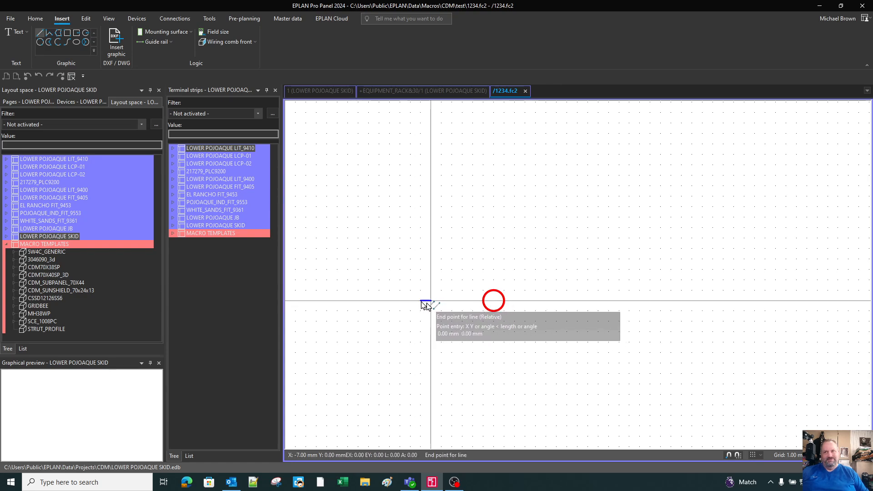
pyautogui.click(568, 301)
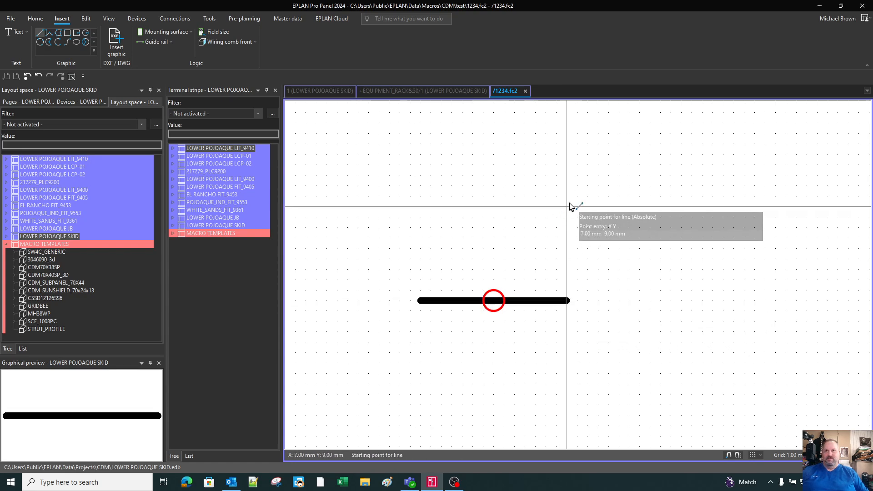
pyautogui.press('Escape')
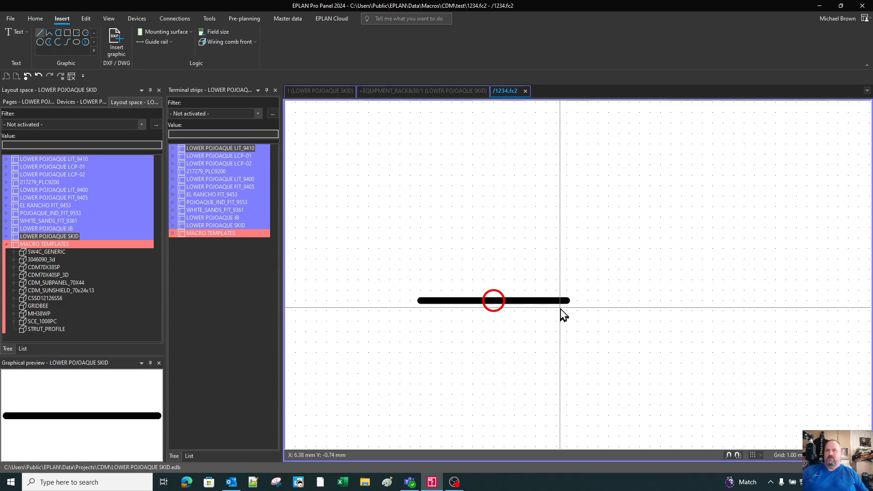
pyautogui.click(559, 302)
pyautogui.press('Delete')
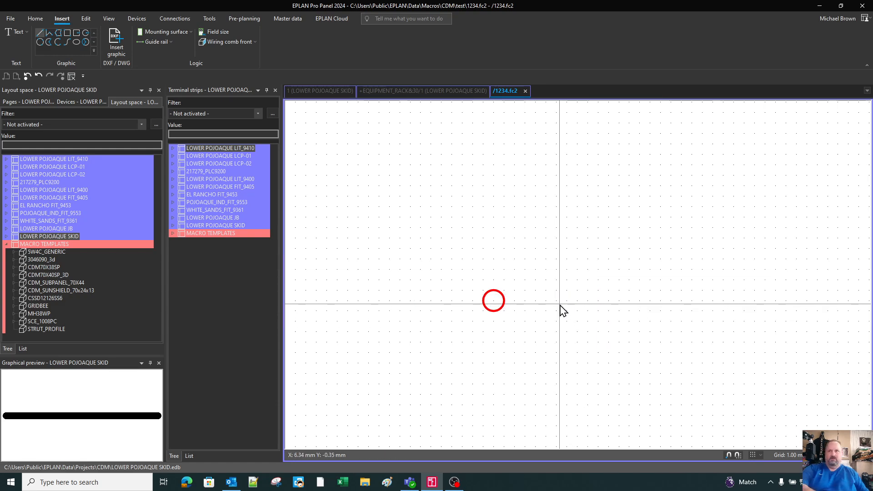
# - Start a polyline at (-6, 0) with a 12 mm base, a 10 mm right wall, a 4 mm hooked lip and an inner edge 1 mm inside
pyautogui.click(49, 34)
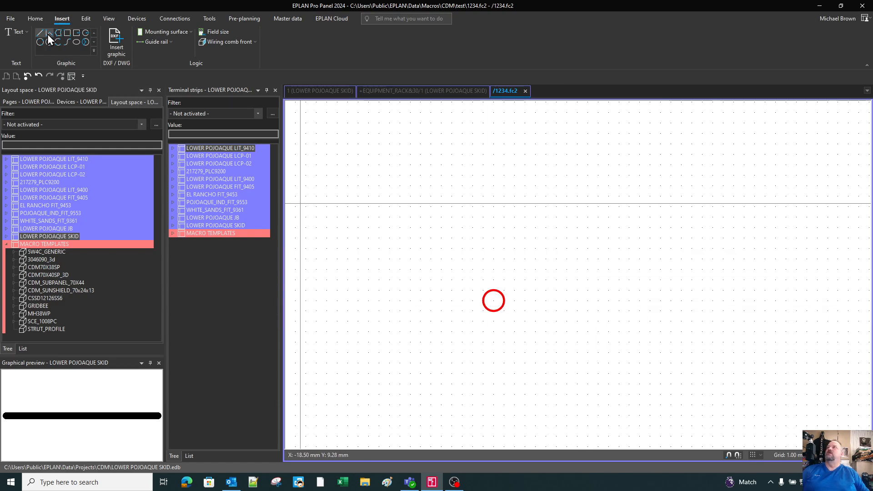
pyautogui.click(431, 301)
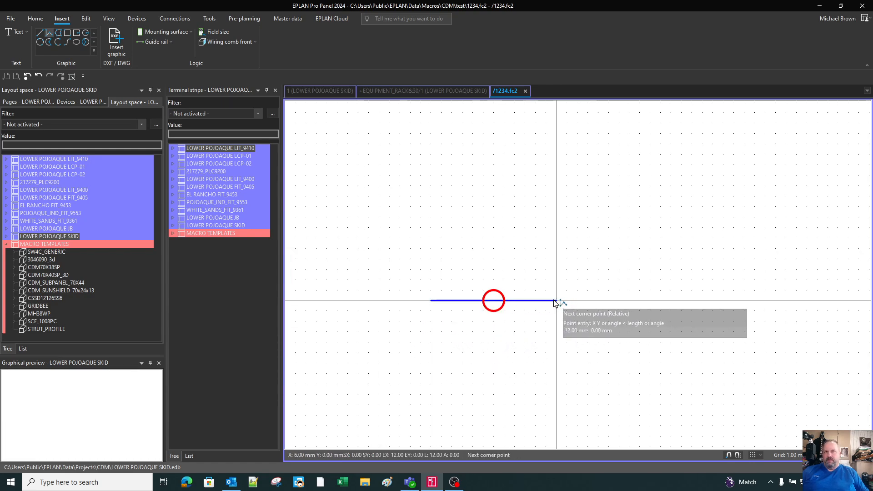
pyautogui.click(555, 301)
pyautogui.click(556, 196)
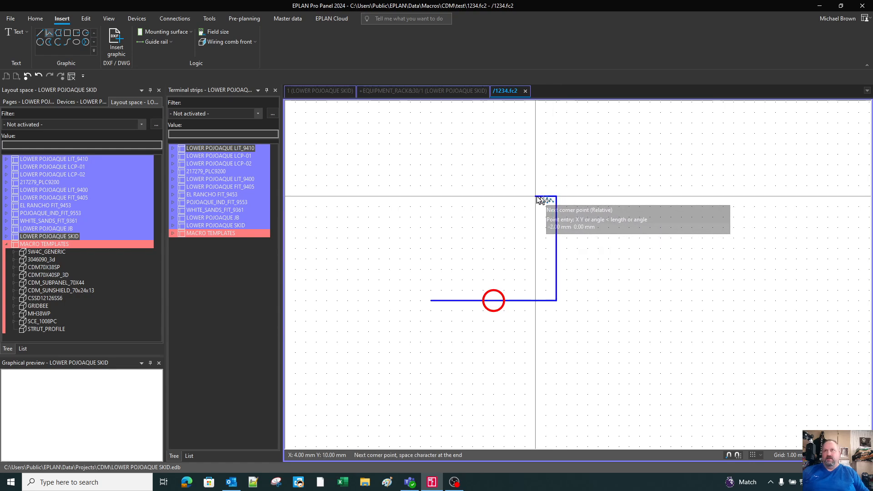
pyautogui.click(515, 196)
pyautogui.click(515, 217)
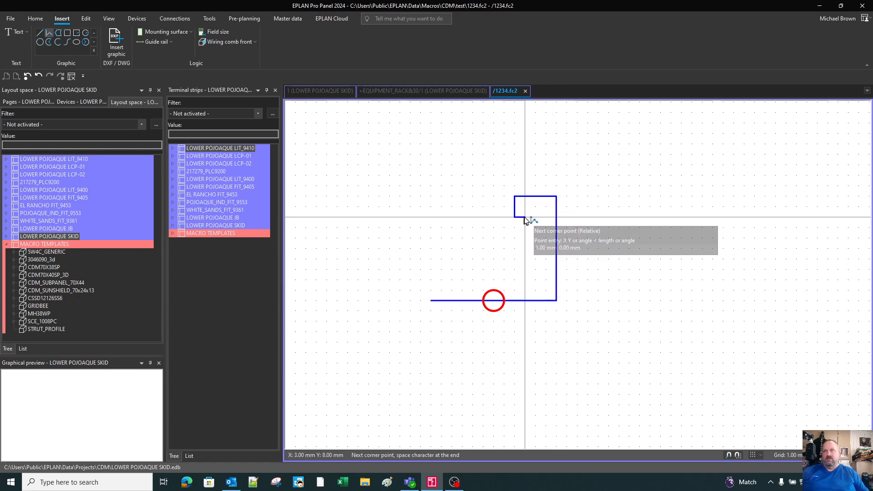
pyautogui.click(524, 217)
pyautogui.click(525, 206)
pyautogui.click(545, 207)
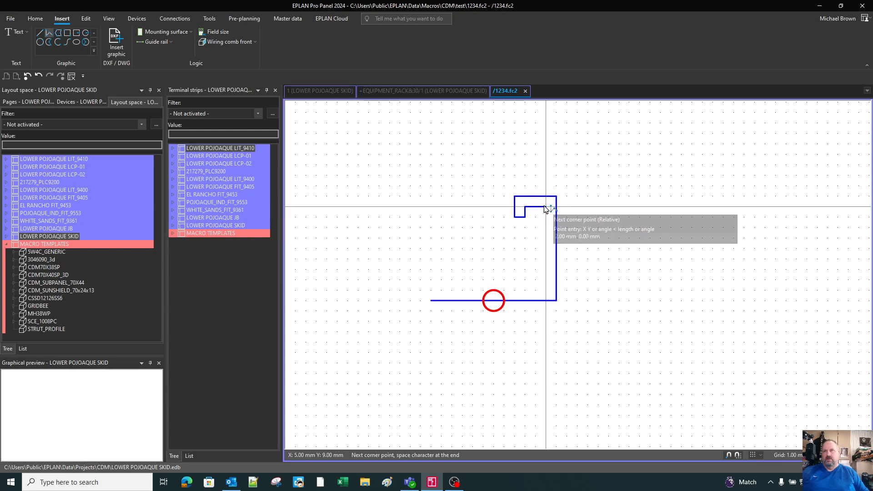
pyautogui.click(546, 290)
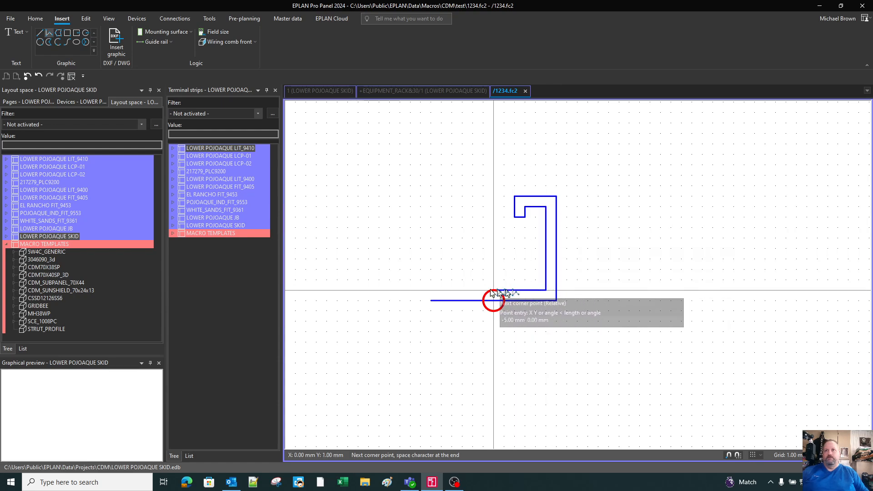
# - Continue the polyline along a 10 mm inner base, mirror the wall and hooked lip on the left side, and finish it at (-6, 0)
pyautogui.click(441, 290)
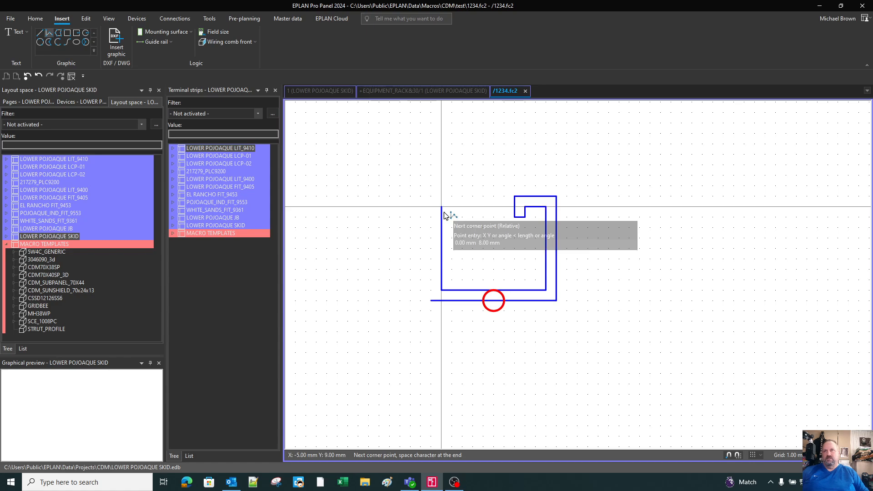
pyautogui.click(442, 208)
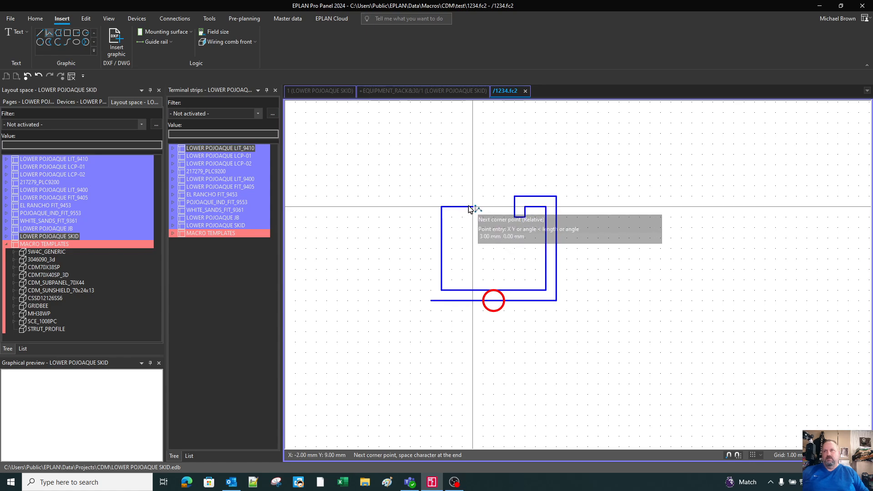
pyautogui.click(462, 207)
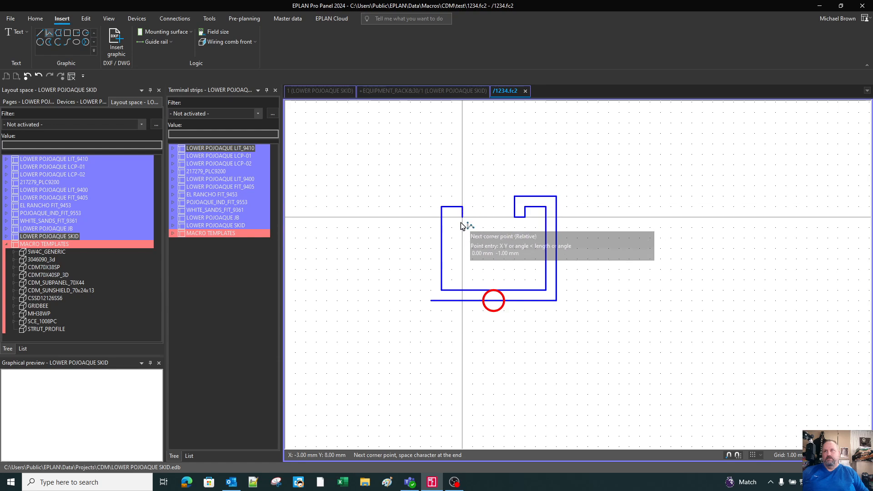
pyautogui.click(473, 217)
pyautogui.click(473, 196)
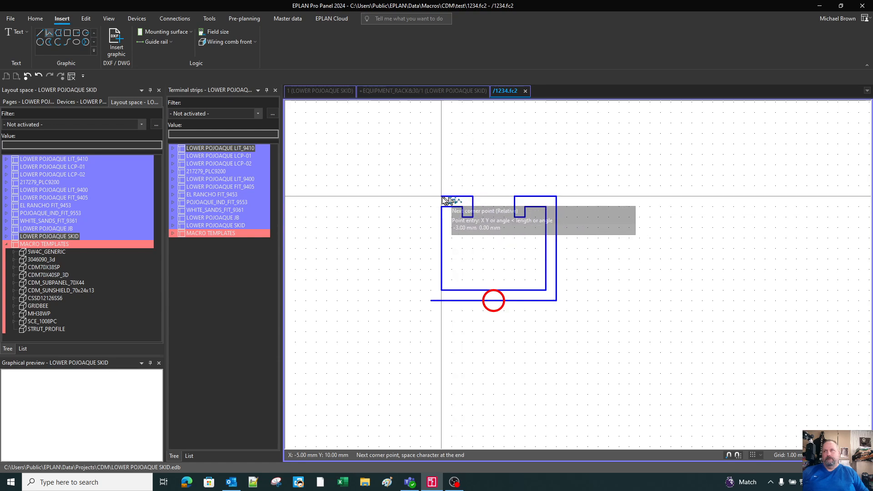
pyautogui.click(431, 196)
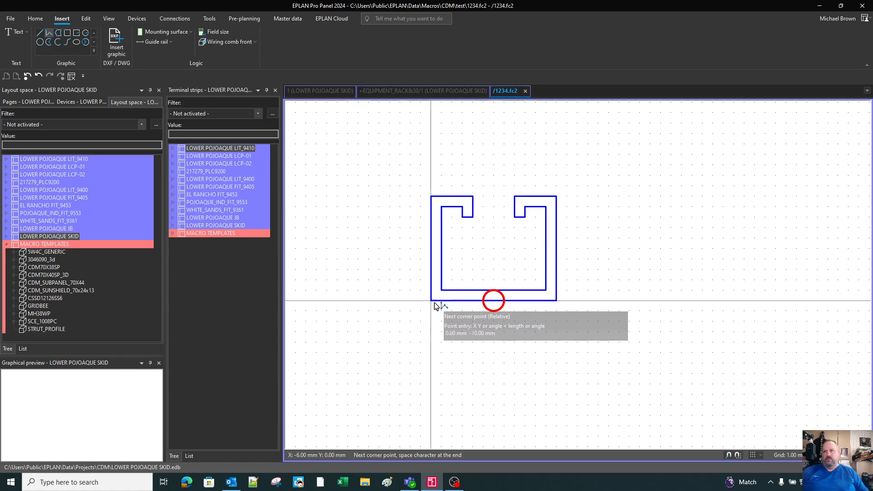
pyautogui.click(431, 300)
pyautogui.press('space')
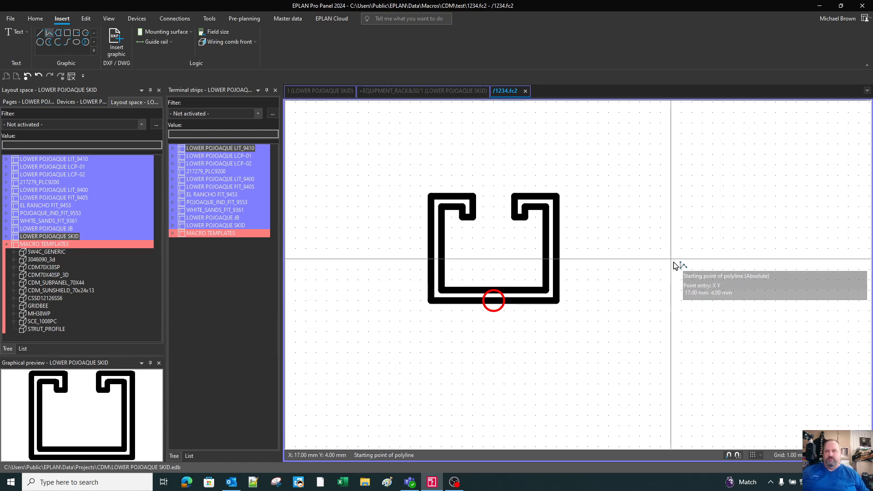
pyautogui.press('Escape')
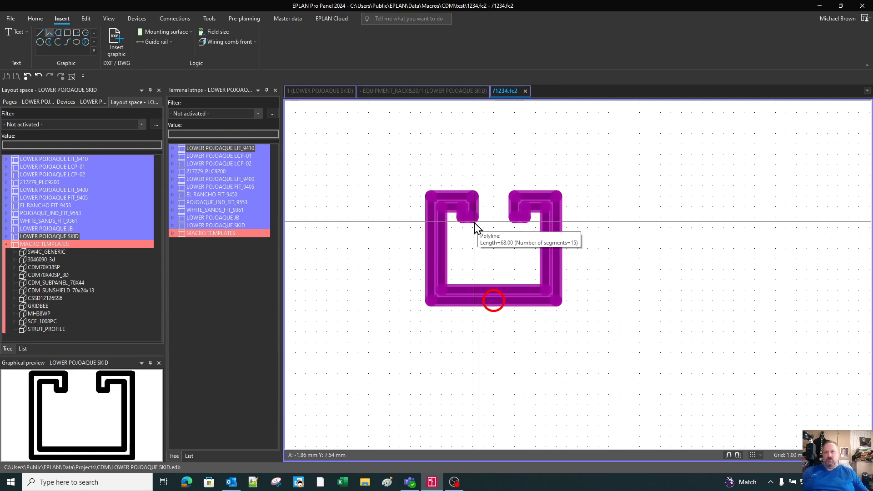
# - Select the whole channel profile and move it from (0, 10) to (0, 0) so its open side is centred on the origin
pyautogui.click(493, 301)
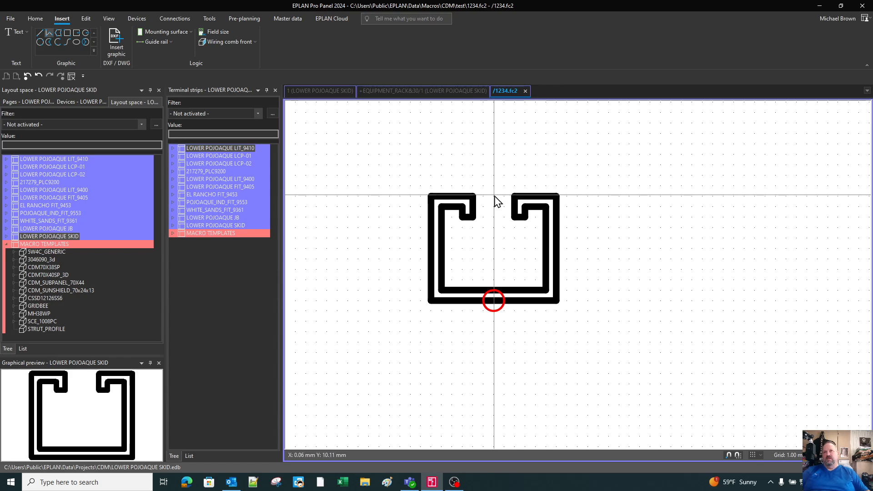
pyautogui.moveTo(406, 170); pyautogui.dragTo(616, 344)
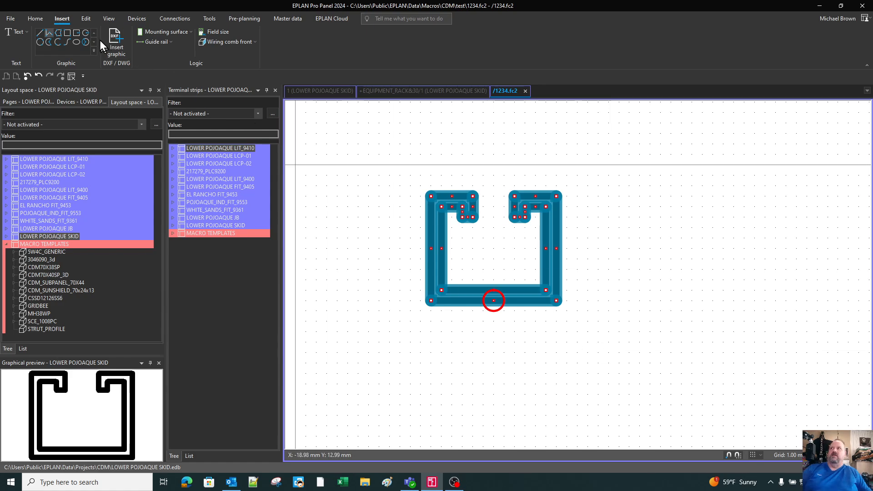
pyautogui.click(86, 18)
pyautogui.click(184, 41)
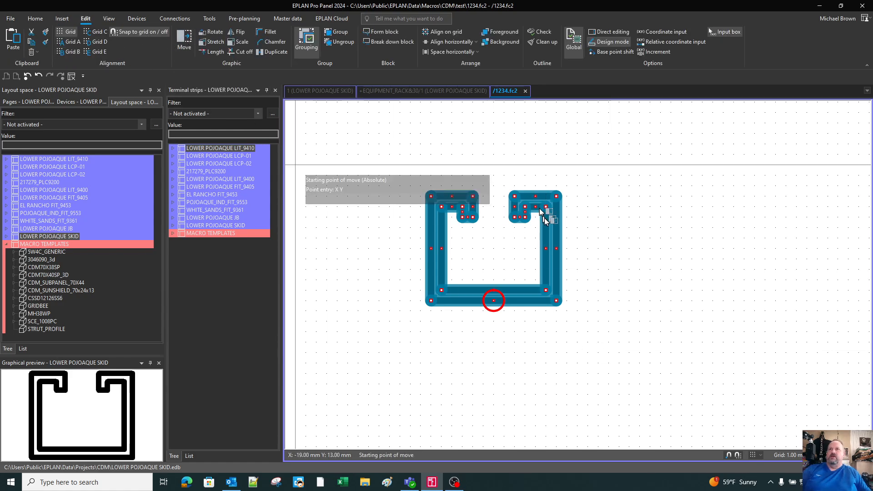
pyautogui.click(494, 196)
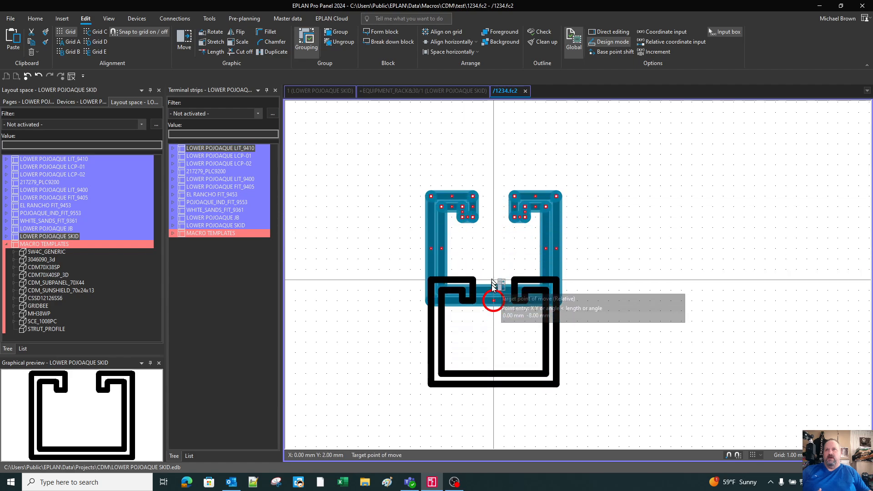
pyautogui.click(494, 301)
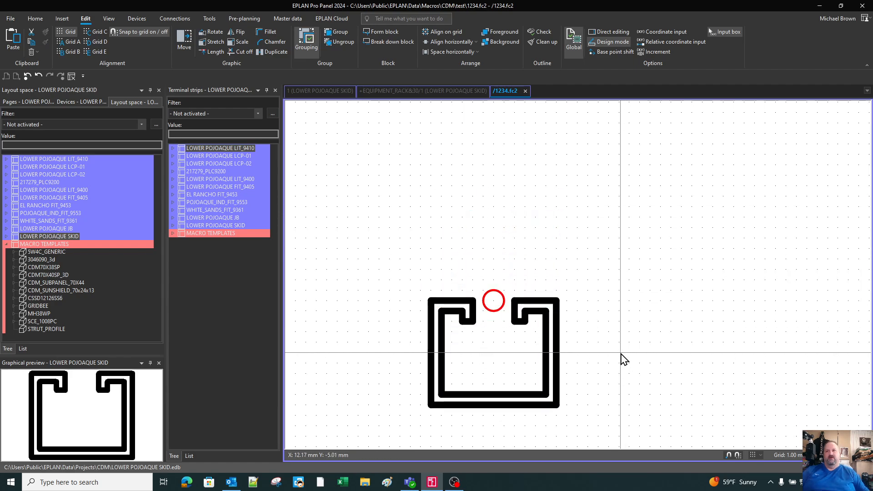
pyautogui.scroll(-2, 497, 248)
pyautogui.scroll(2, 498, 369)
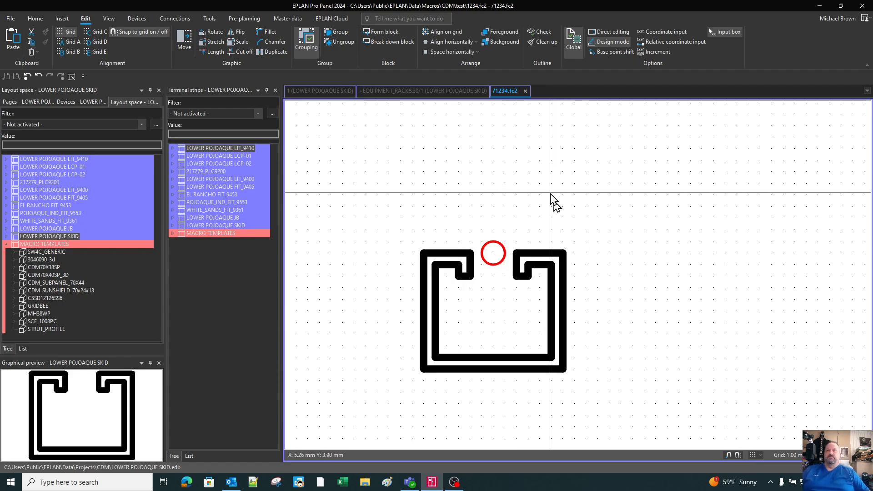
# - Close the 1234.fc2 outline and open parts management from the master data
pyautogui.click(525, 91)
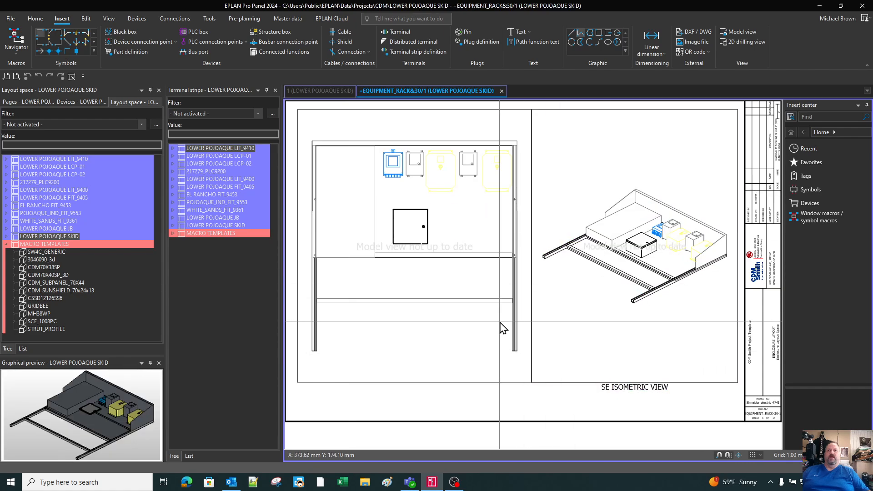
pyautogui.click(316, 141)
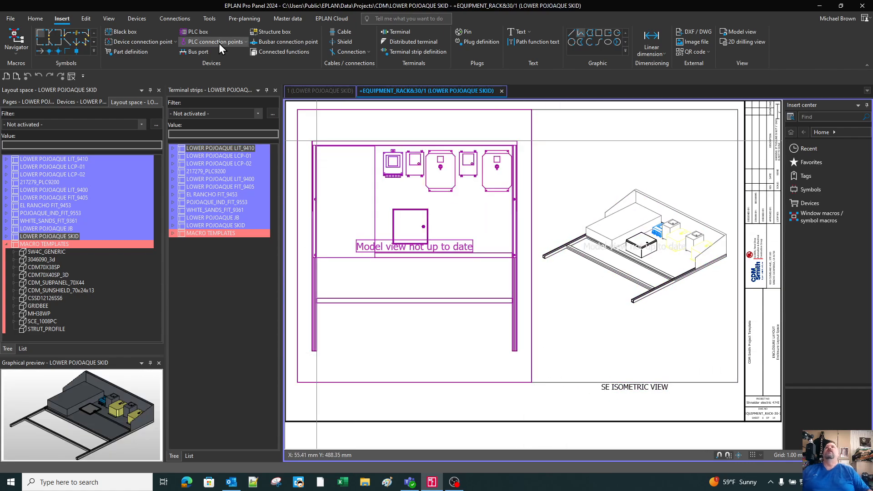
pyautogui.click(294, 20)
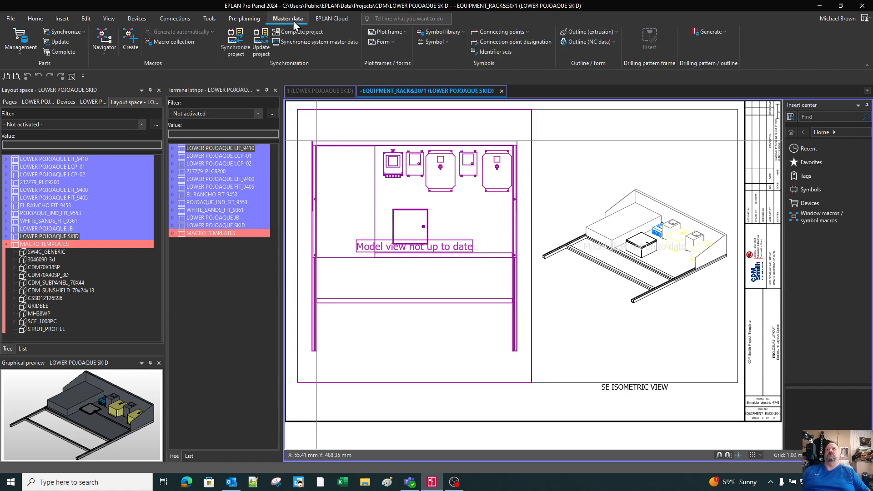
pyautogui.click(21, 39)
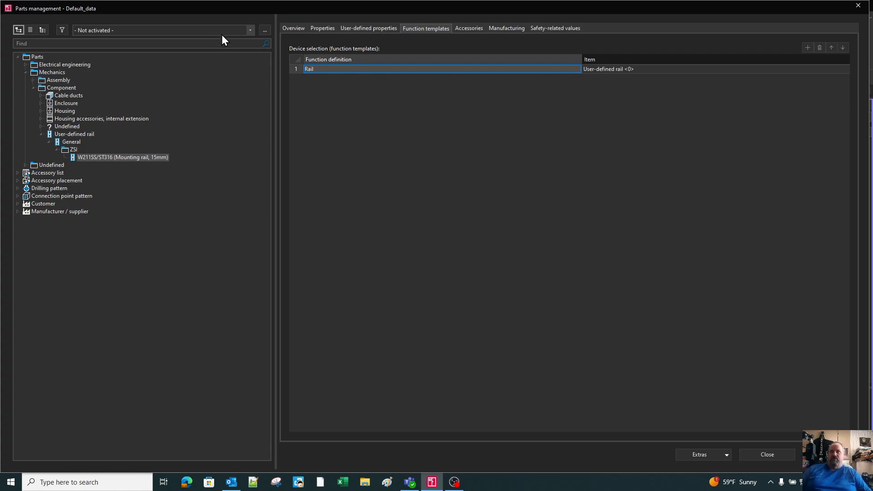
# - Create a new part in the General group of the user-defined rails under Mechanics components
pyautogui.click(297, 29)
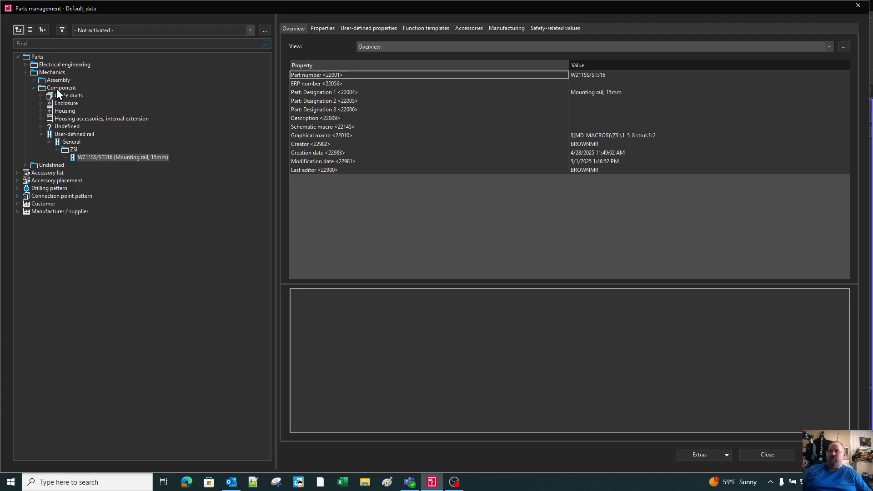
pyautogui.click(81, 135)
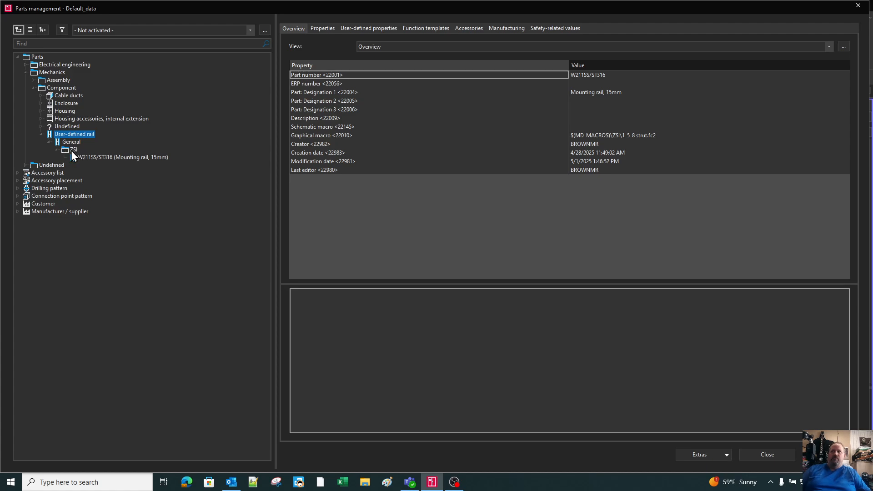
pyautogui.click(73, 151)
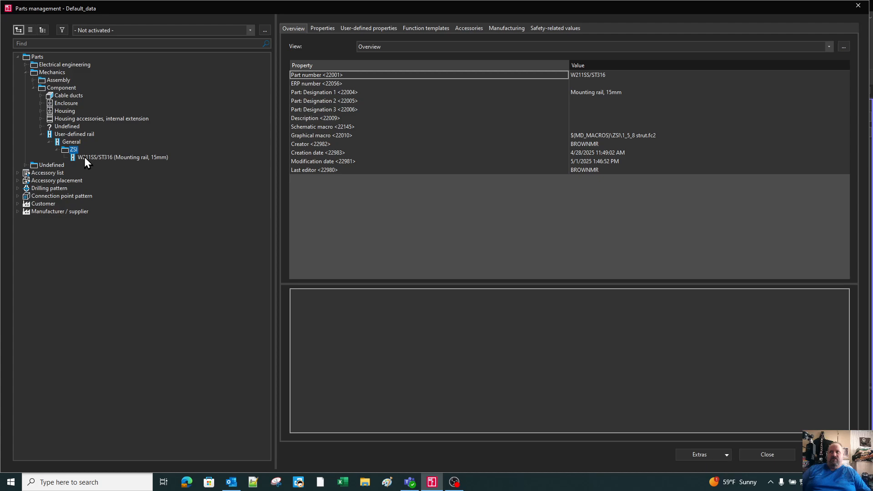
pyautogui.click(83, 157)
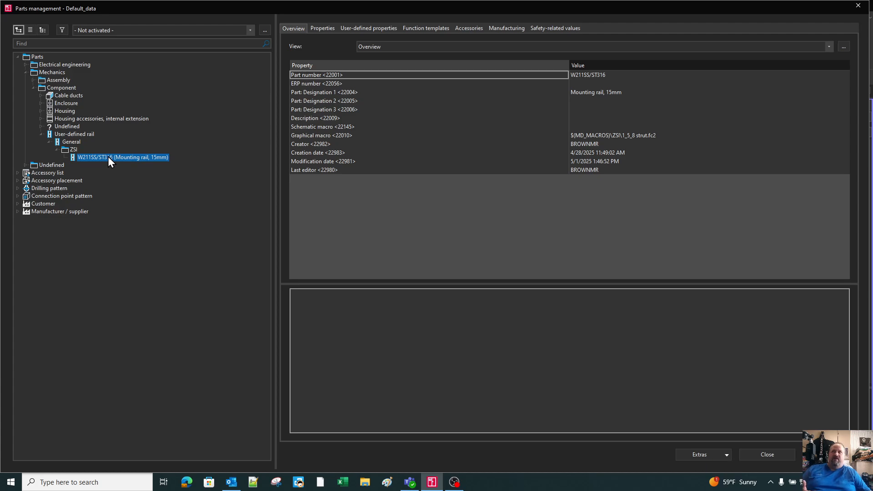
pyautogui.click(74, 142)
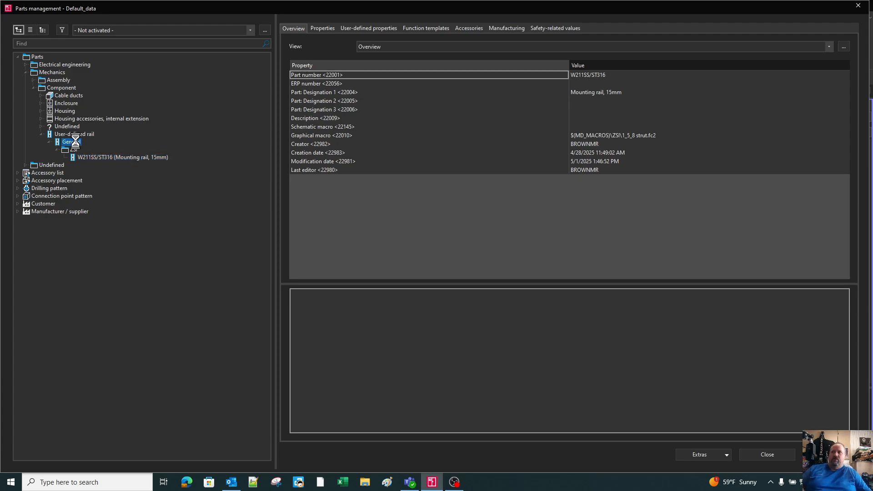
pyautogui.rightClick(76, 142)
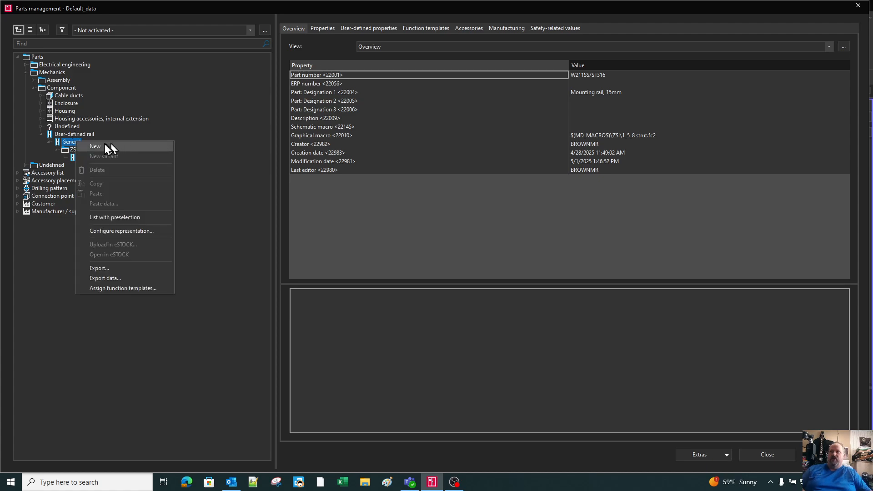
pyautogui.click(92, 144)
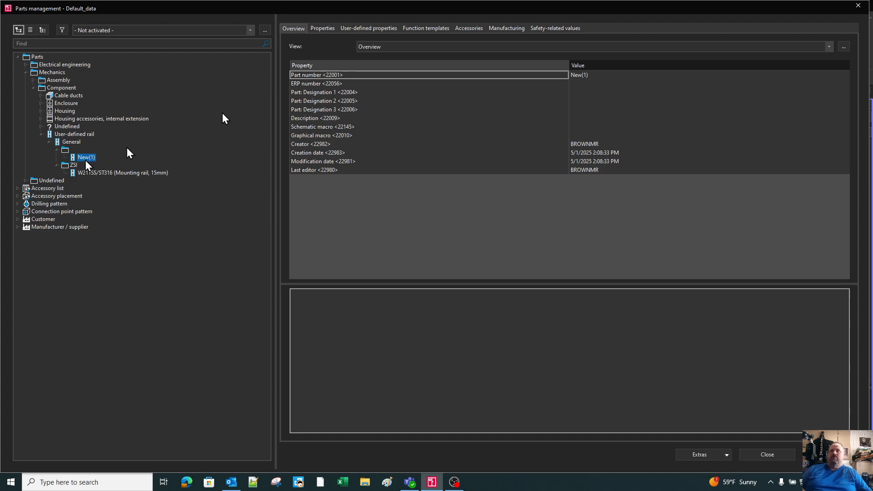
# - Set the new rail's part number to 1234 and repeat that value as its order number
pyautogui.click(323, 28)
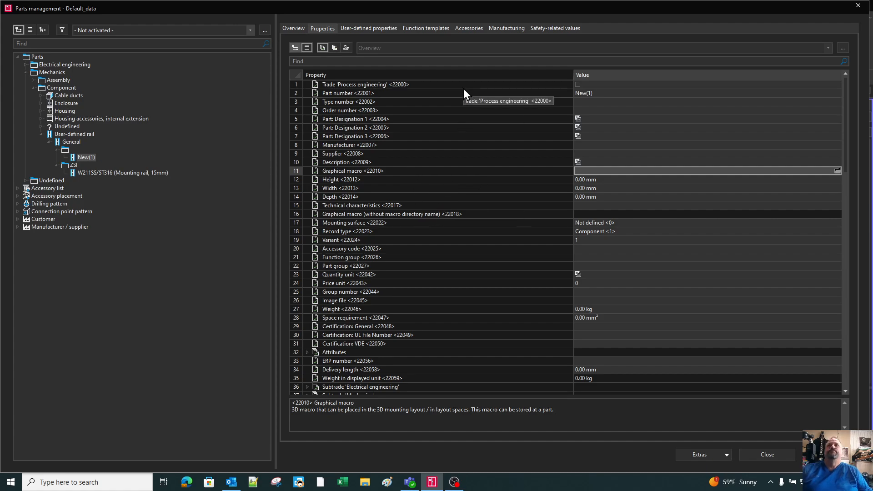
pyautogui.click(595, 93)
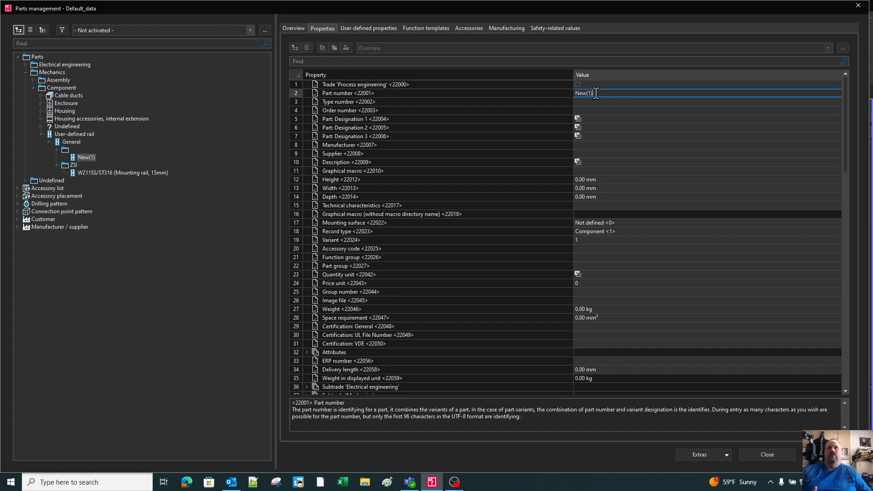
pyautogui.press('BackSpace')
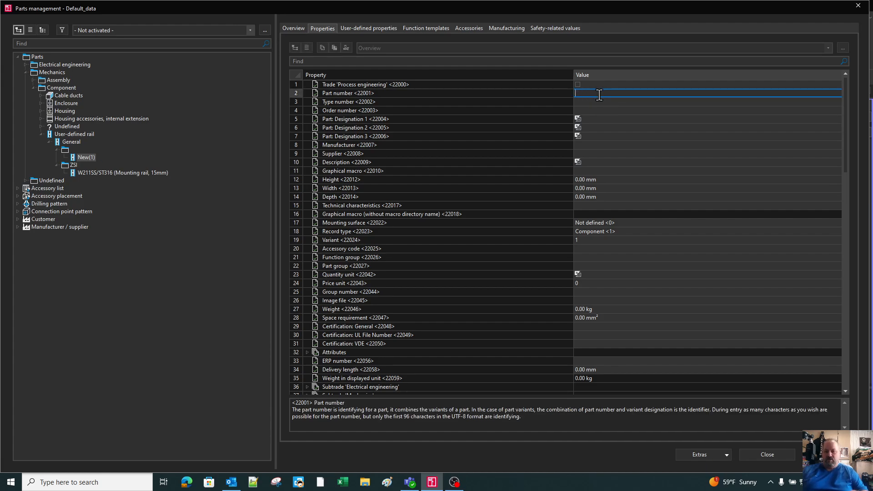
pyautogui.write('1234')
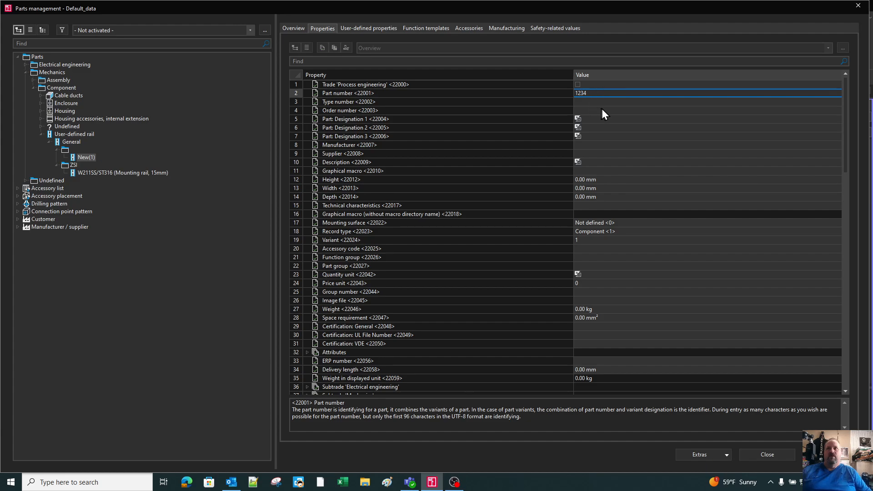
pyautogui.click(590, 111)
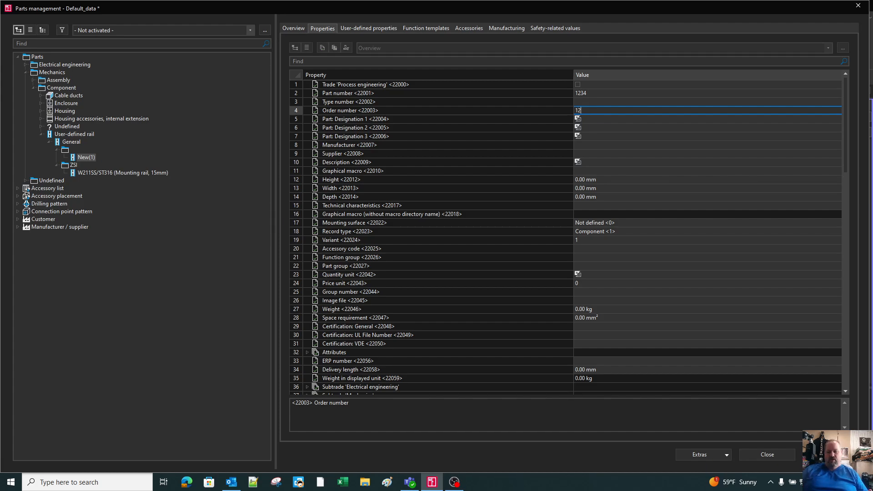
pyautogui.click(710, 120)
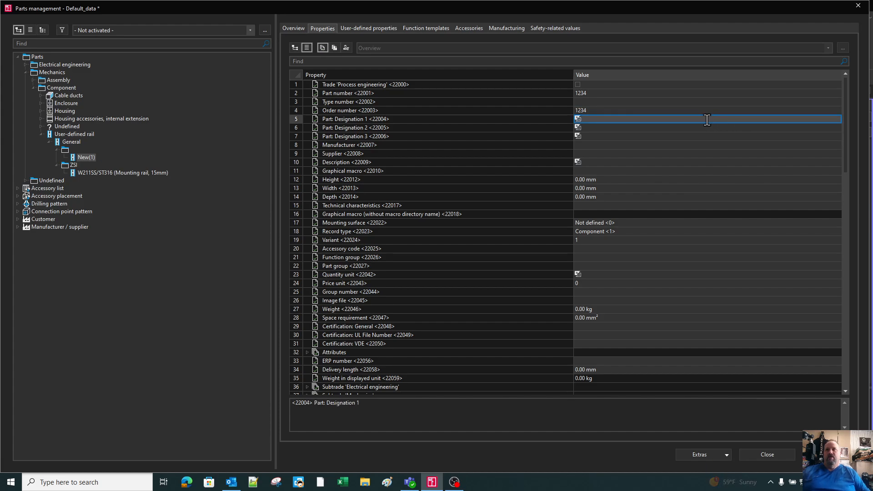
# - Set the new part's manufacturer to ZSI from the manufacturer/supplier selection
pyautogui.click(587, 145)
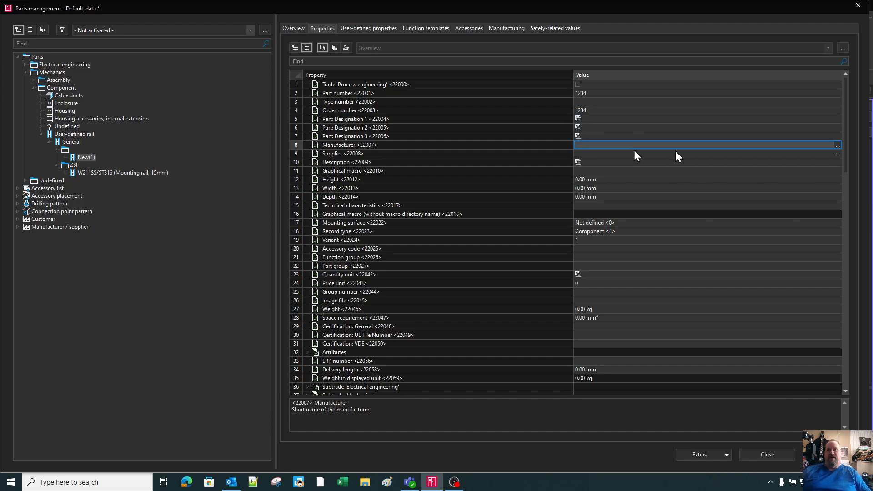
pyautogui.click(837, 145)
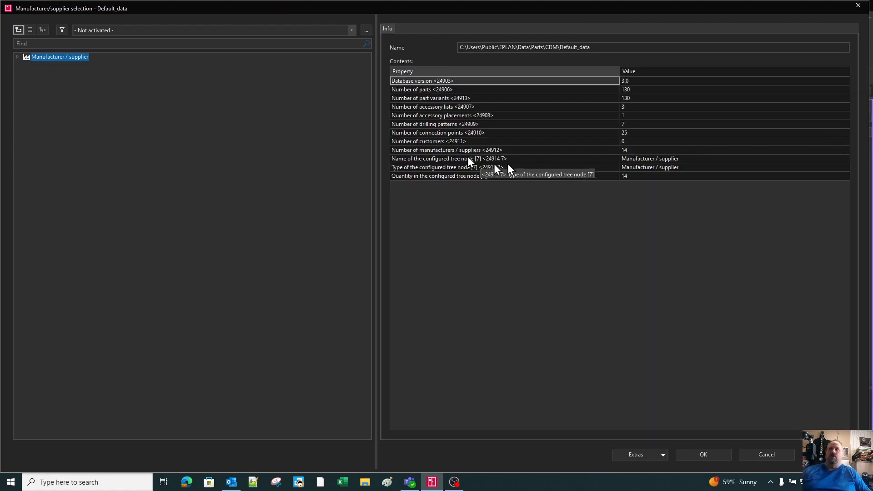
pyautogui.click(16, 57)
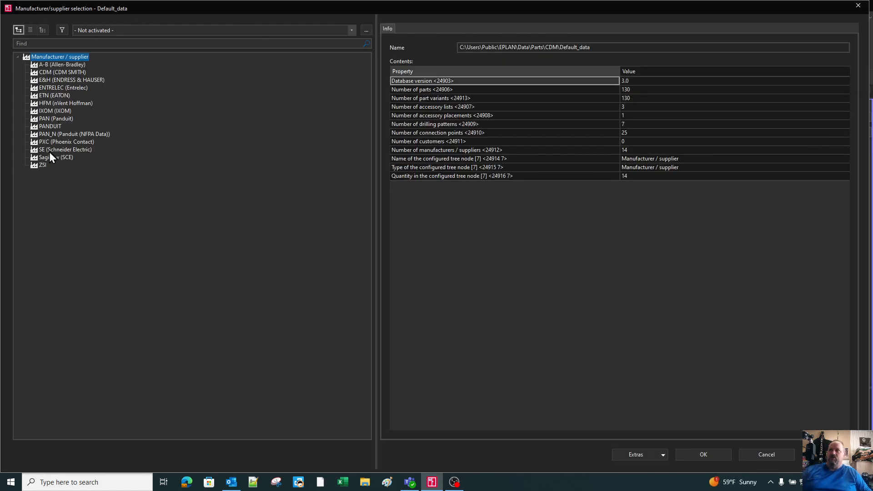
pyautogui.doubleClick(44, 165)
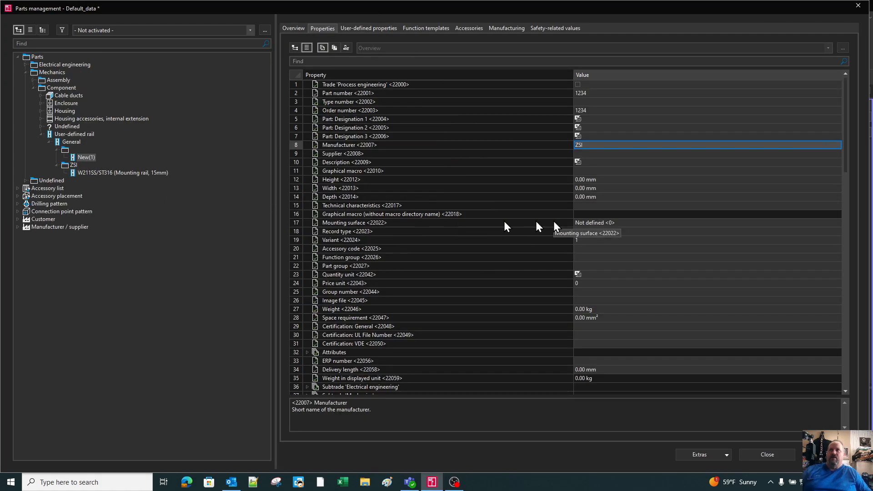
pyautogui.click(597, 155)
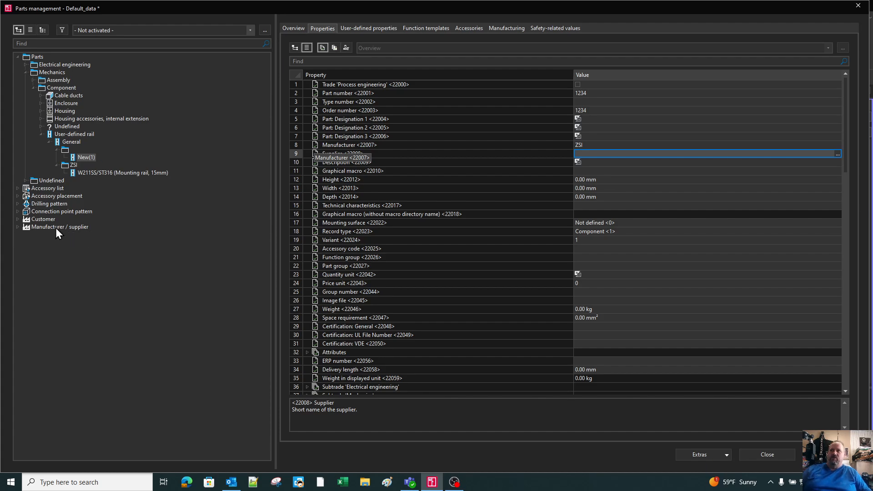
pyautogui.click(26, 228)
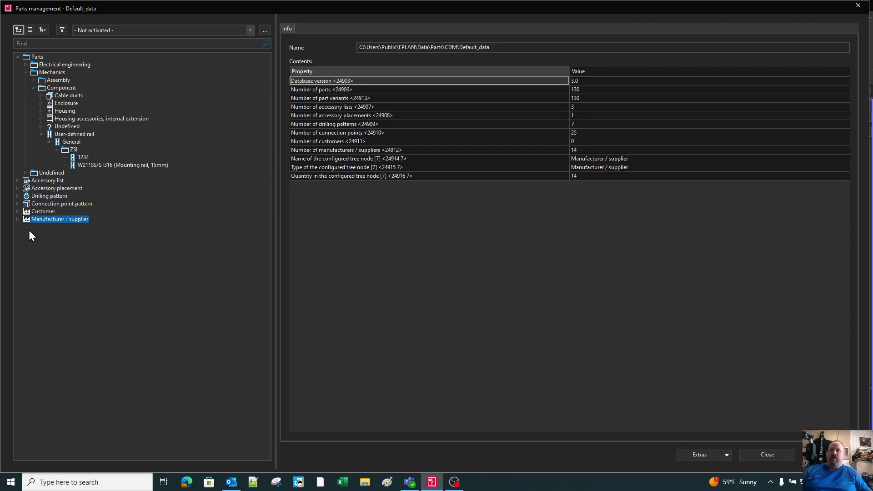
pyautogui.rightClick(59, 221)
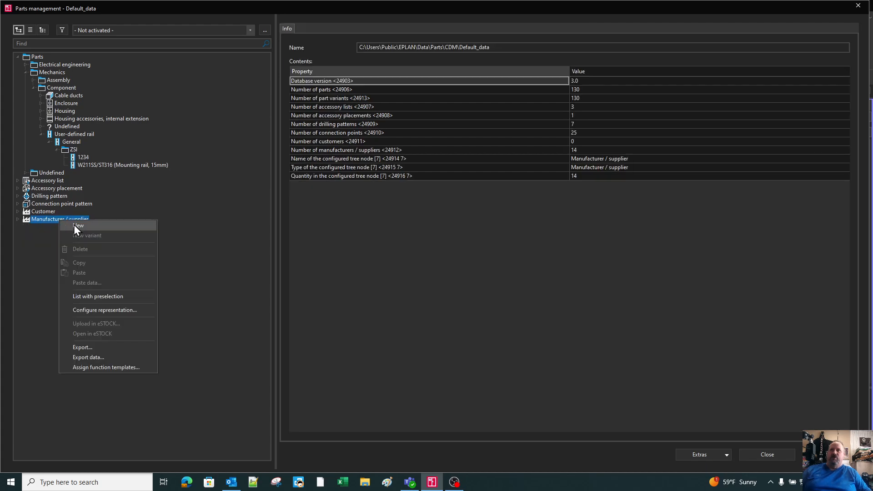
pyautogui.click(111, 209)
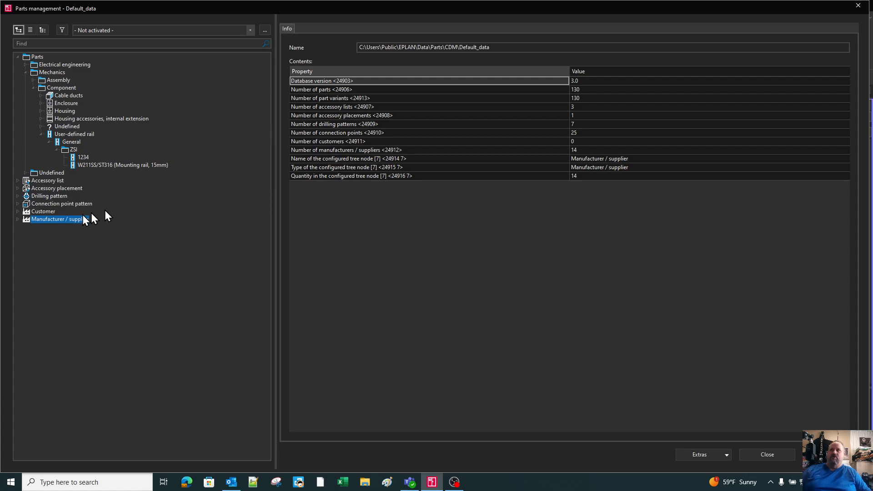
# - Filter the properties of the ZSI user-defined rail part 1234 by the term macro
pyautogui.click(86, 157)
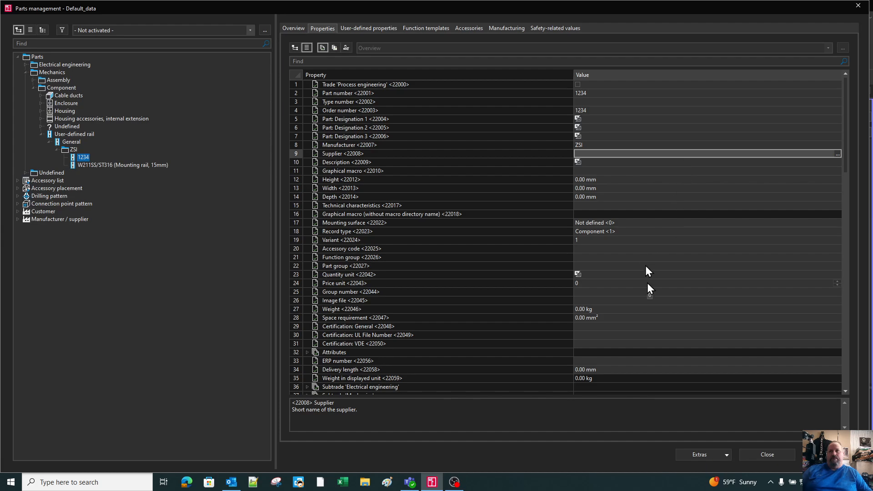
pyautogui.scroll(-5, 648, 261)
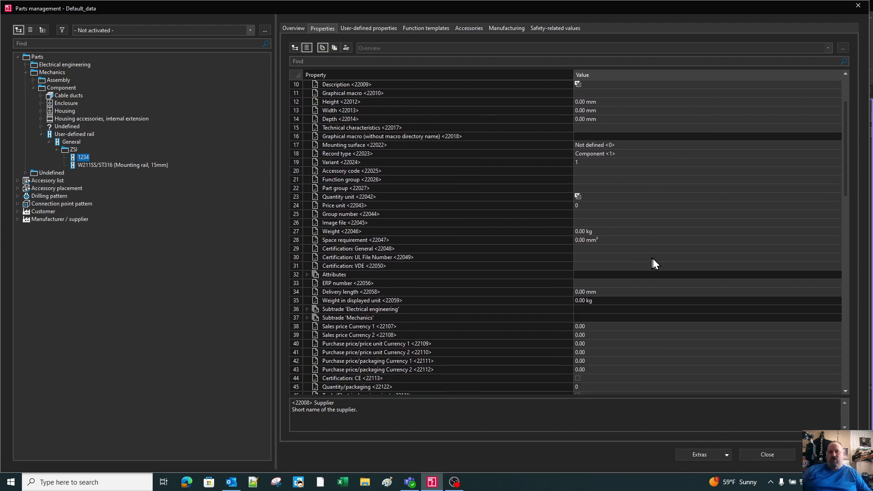
pyautogui.scroll(-8, 639, 260)
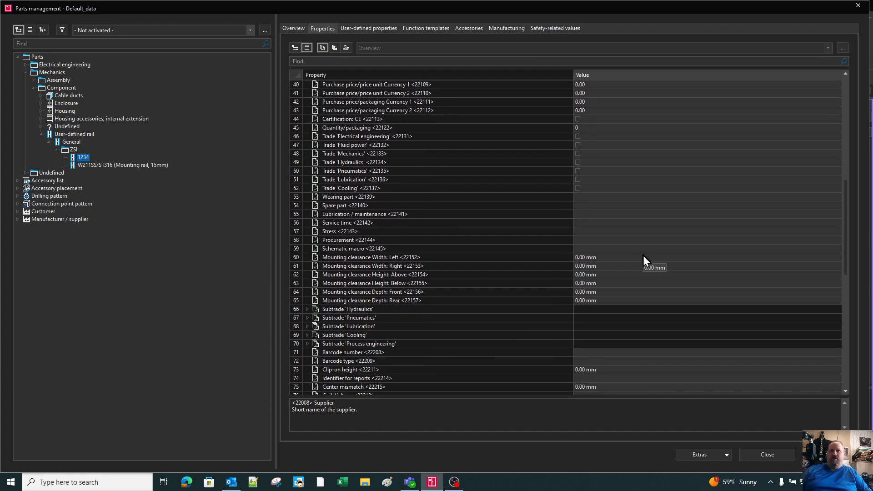
pyautogui.scroll(-10, 642, 256)
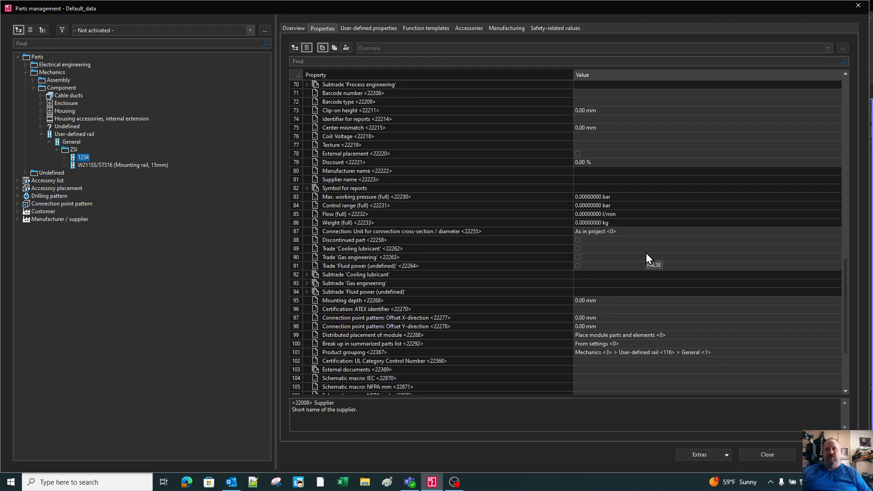
pyautogui.scroll(6, 646, 255)
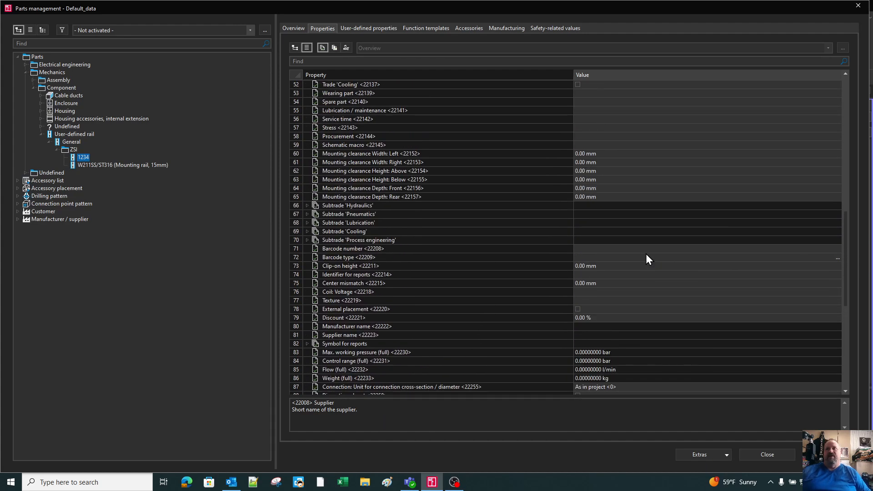
pyautogui.scroll(8, 648, 258)
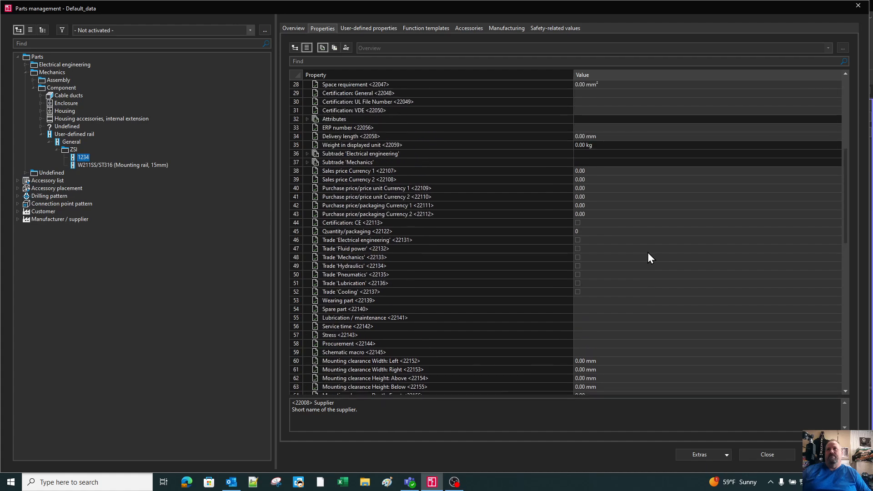
pyautogui.scroll(4, 647, 257)
pyautogui.click(376, 61)
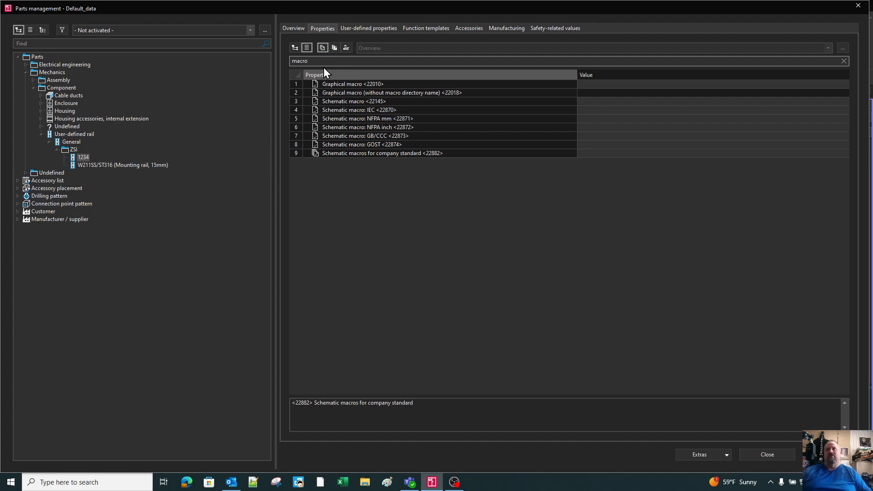
# - Open the file selection for the part's Graphical macro property
pyautogui.click(343, 84)
pyautogui.moveTo(753, 85)
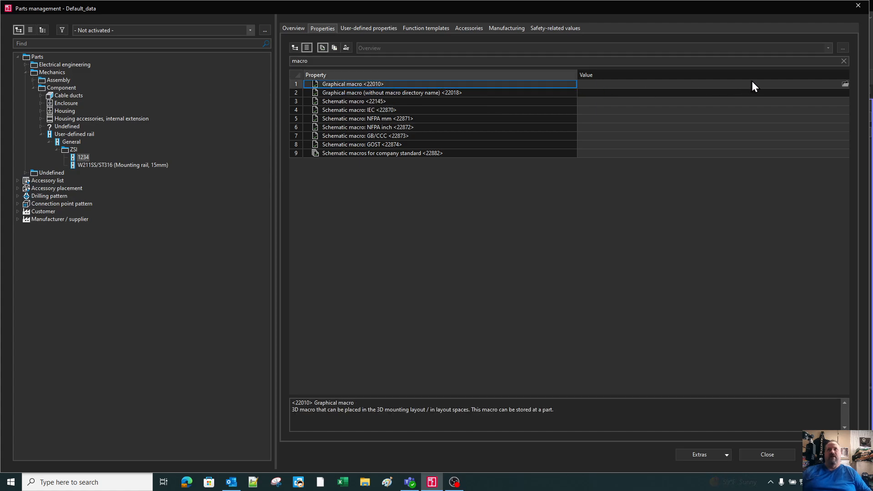
pyautogui.click(844, 85)
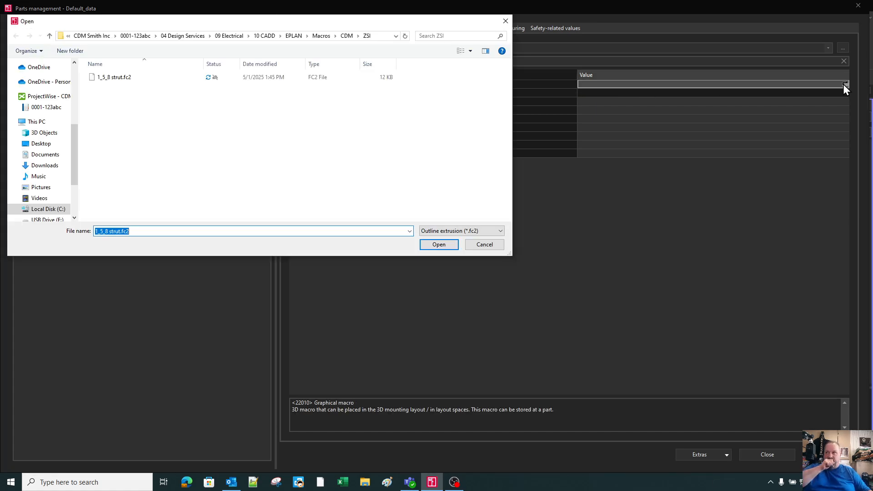
# - Look for the 1234.fc2 outline in the CDM macros folder, the CDM Smith Inc folder and the root of drive C
pyautogui.click(347, 36)
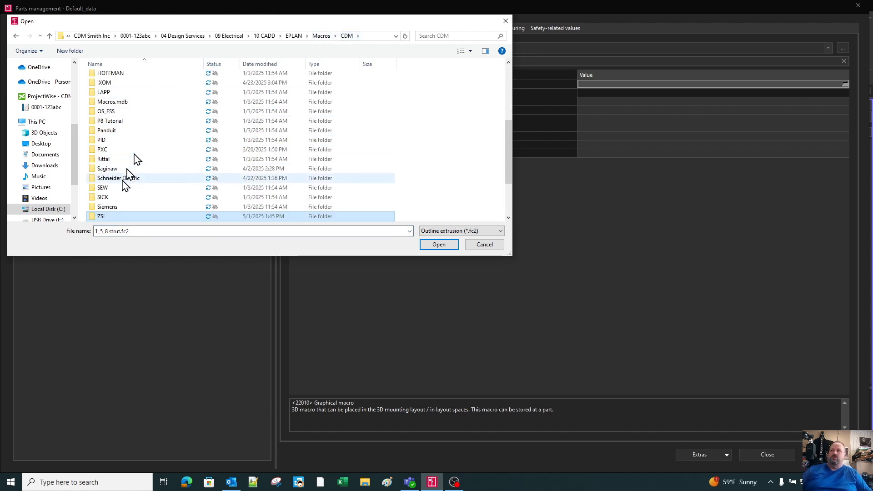
pyautogui.scroll(5, 122, 193)
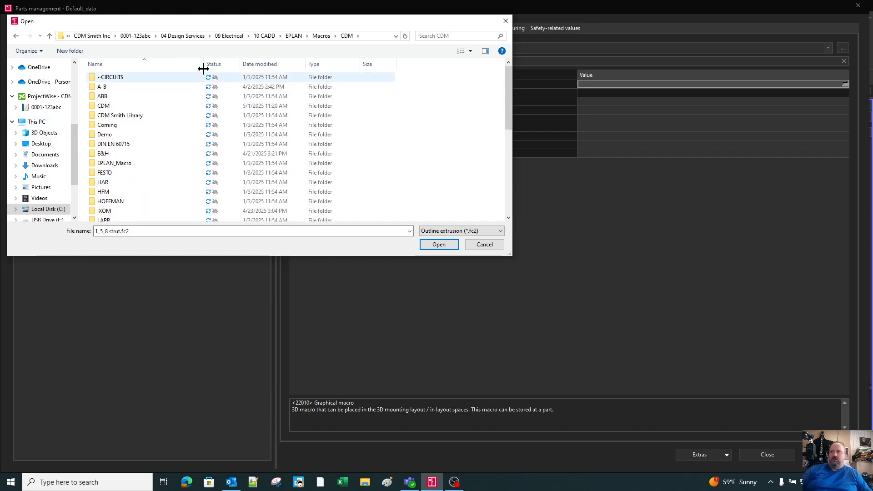
pyautogui.click(84, 37)
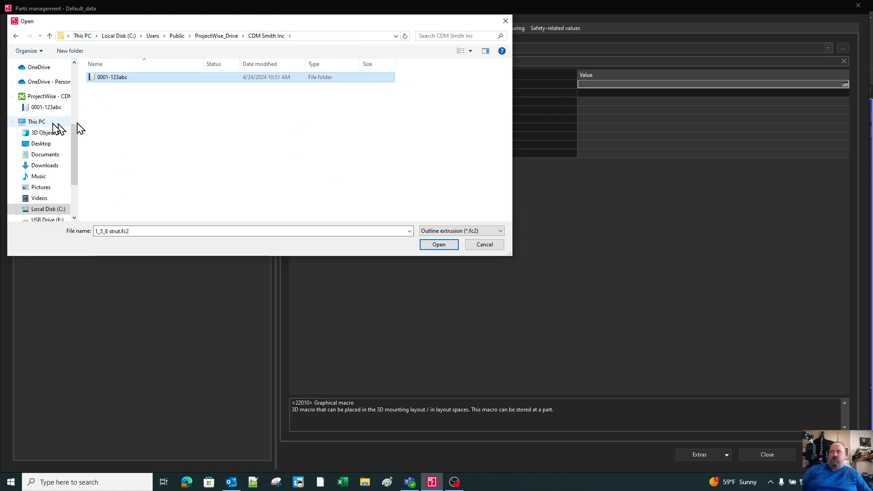
pyautogui.click(48, 210)
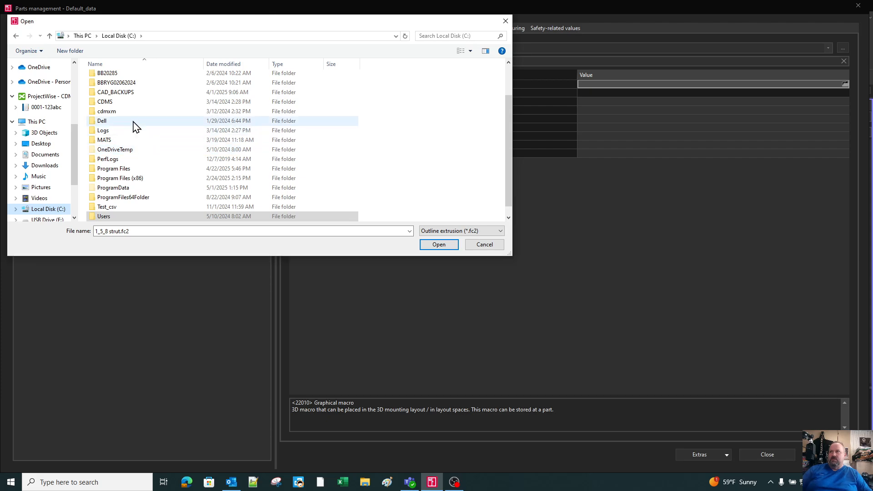
pyautogui.scroll(-1, 135, 128)
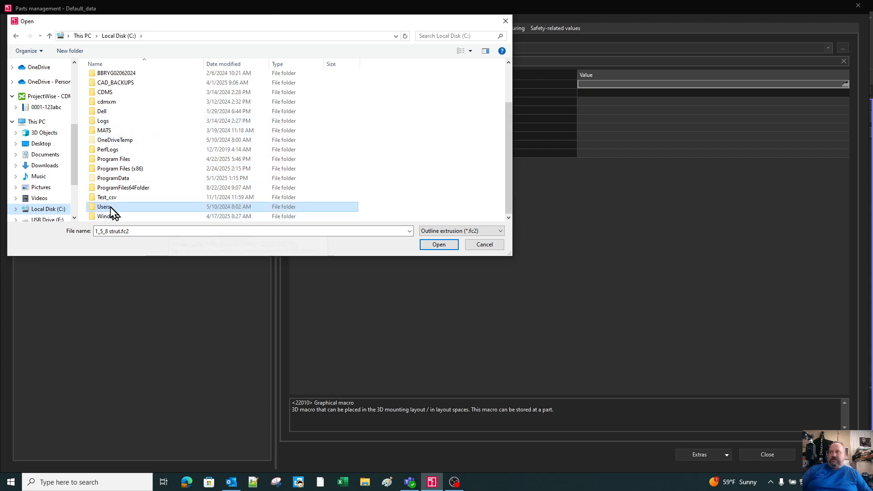
# - Search Program Files on drive C, including its EPLAN folder and the Common subfolder, for the outline file
pyautogui.doubleClick(115, 160)
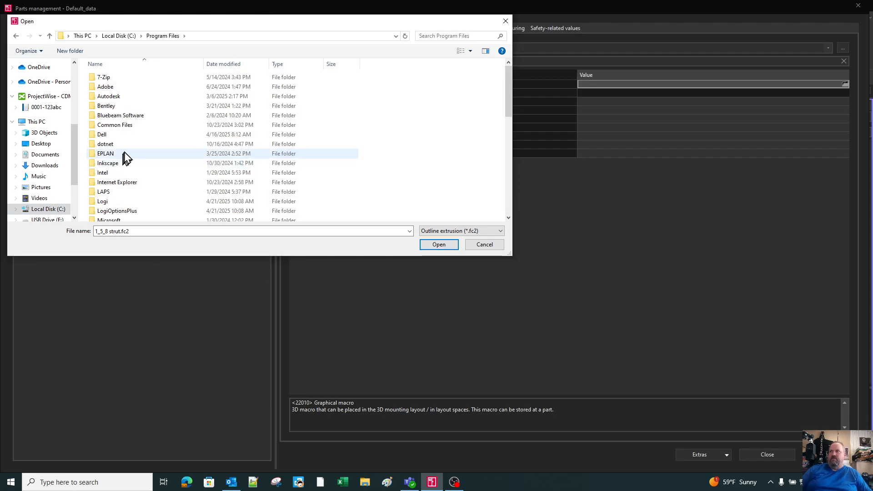
pyautogui.scroll(-2, 150, 118)
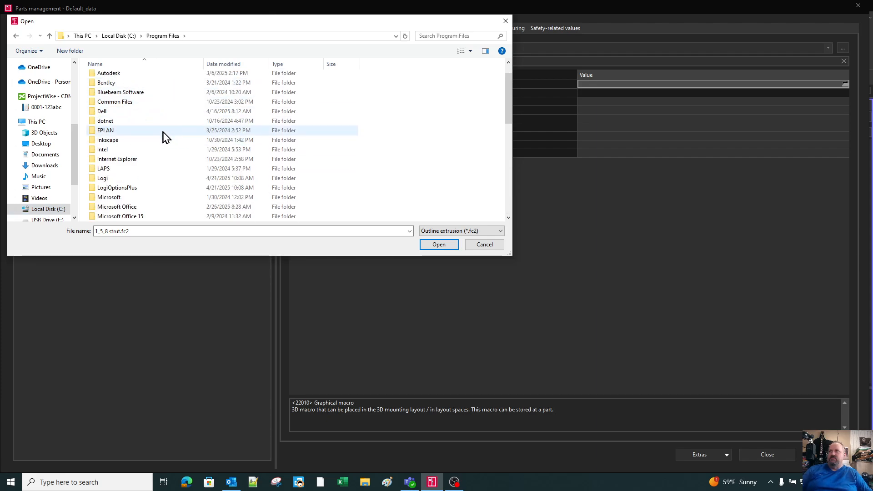
pyautogui.scroll(-2, 167, 137)
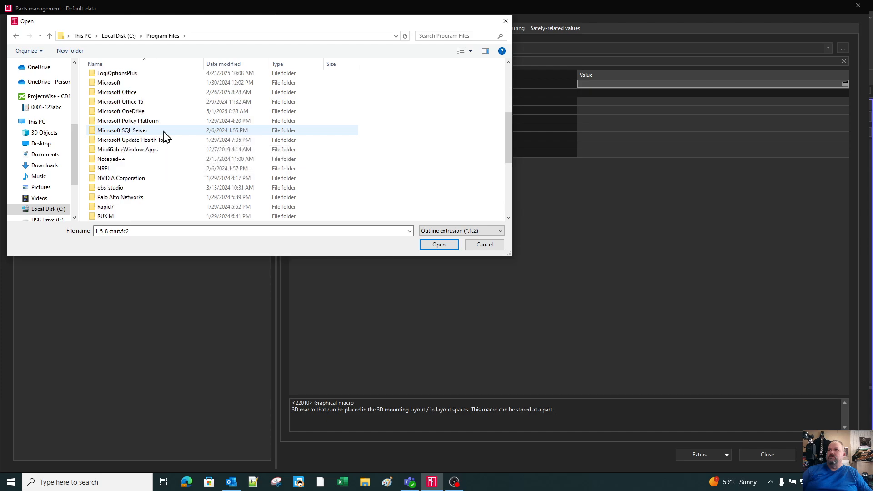
pyautogui.scroll(2, 166, 137)
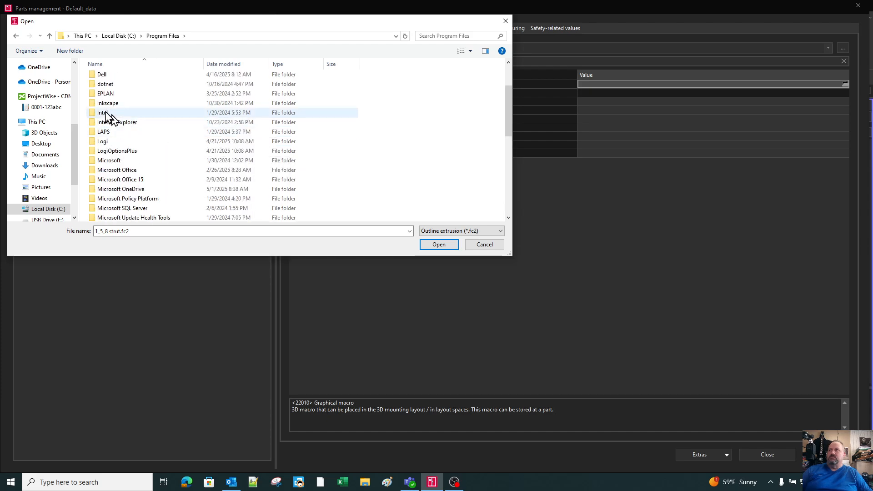
pyautogui.doubleClick(104, 94)
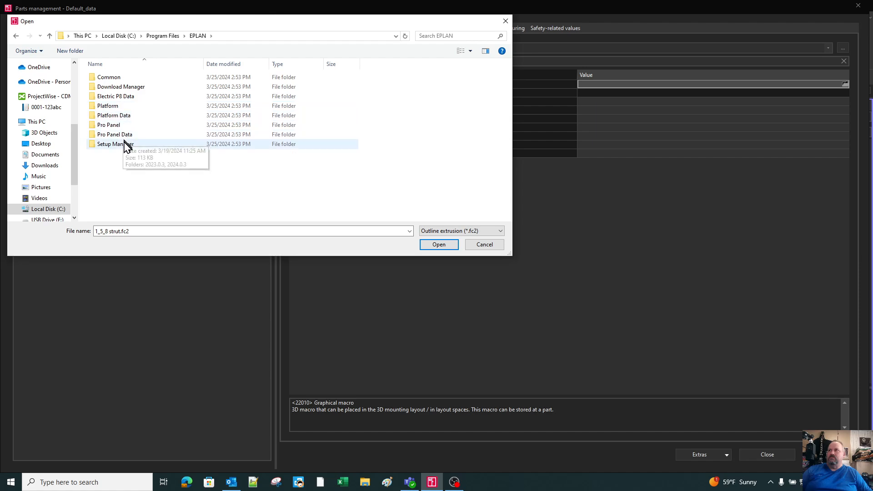
pyautogui.doubleClick(109, 77)
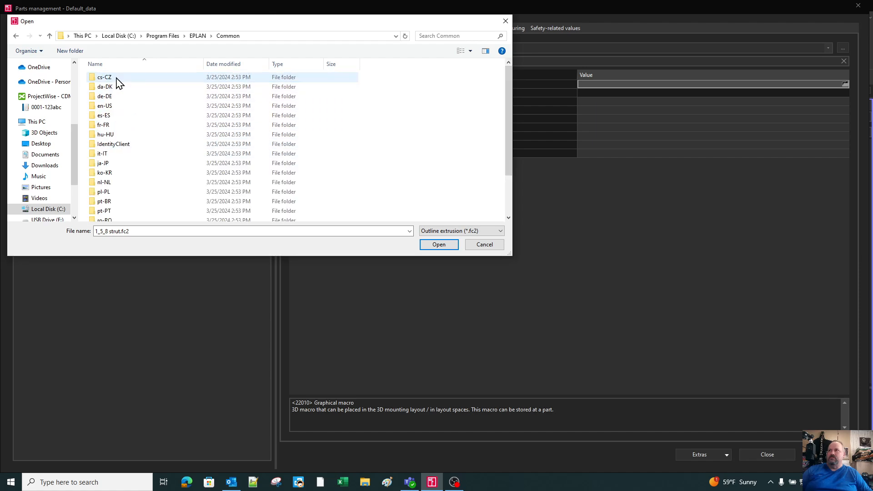
pyautogui.click(198, 37)
pyautogui.click(171, 37)
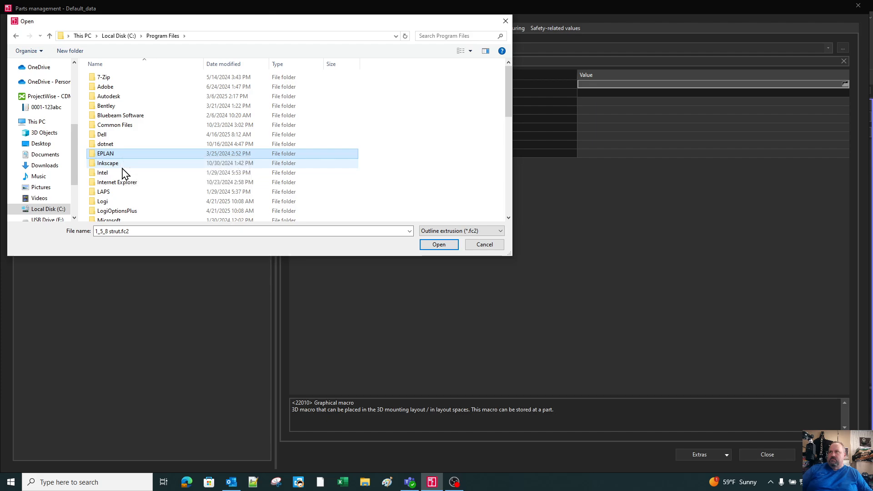
pyautogui.scroll(-4, 130, 176)
pyautogui.scroll(-3, 150, 179)
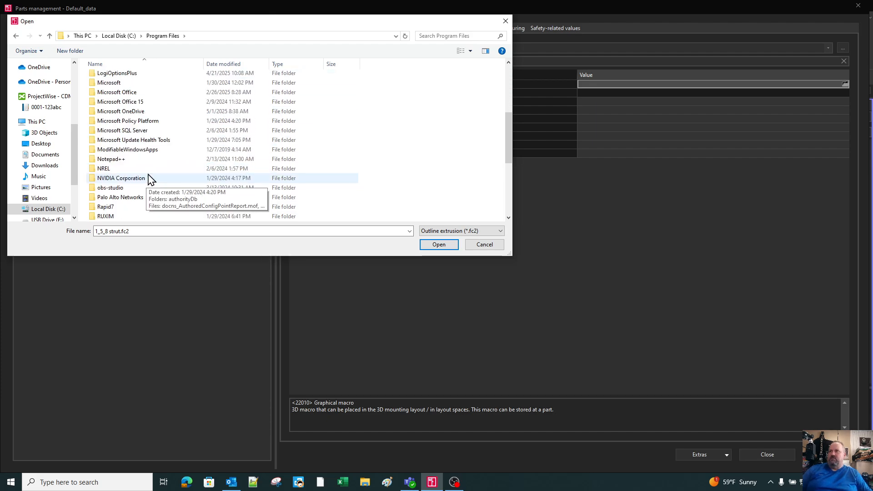
pyautogui.scroll(7, 150, 176)
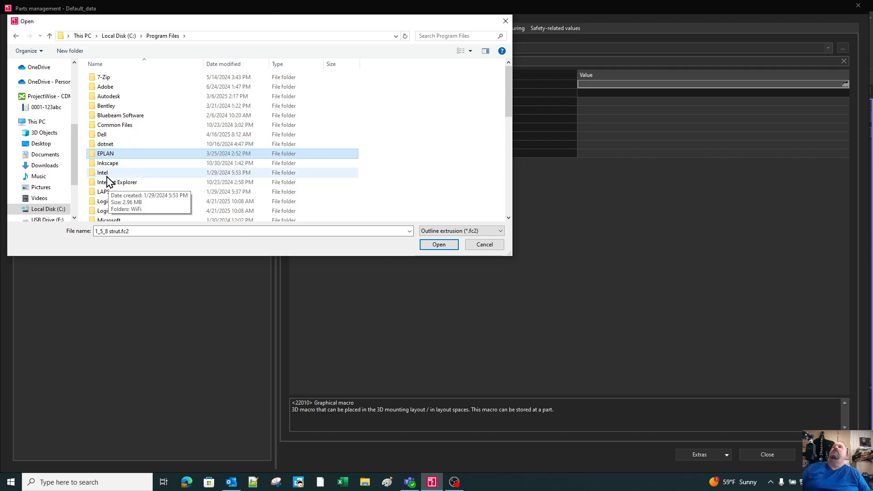
pyautogui.click(119, 36)
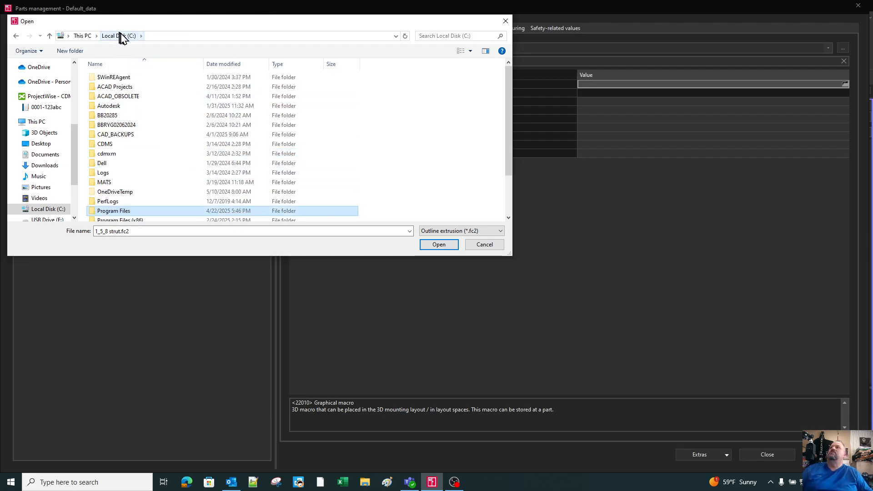
# - Check the Users folder on drive C and the personal profile folder inside it for the outline file
pyautogui.scroll(-2, 127, 196)
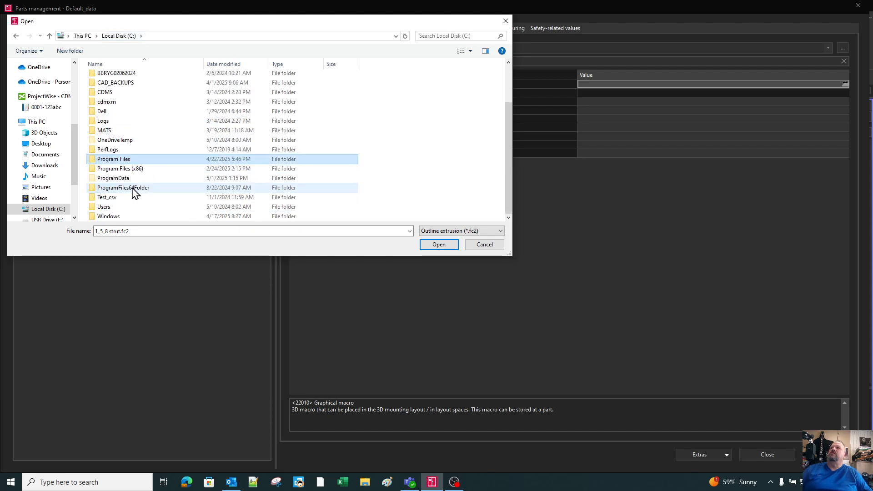
pyautogui.doubleClick(103, 208)
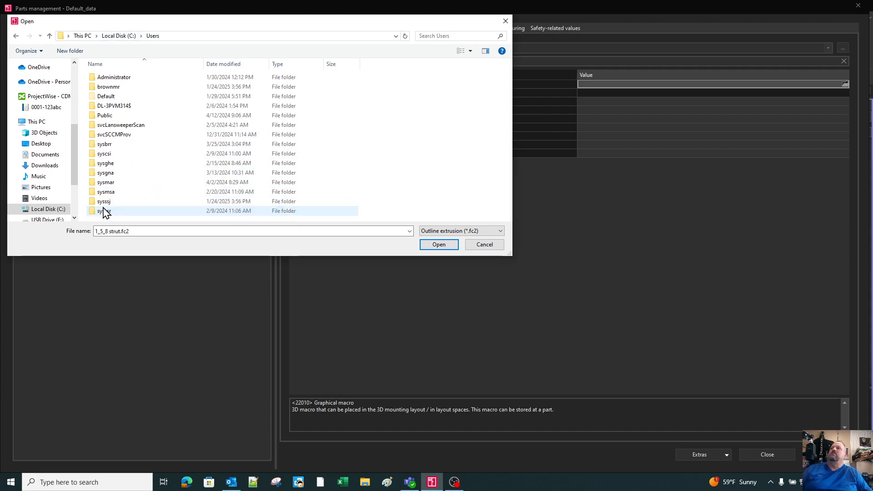
pyautogui.doubleClick(111, 87)
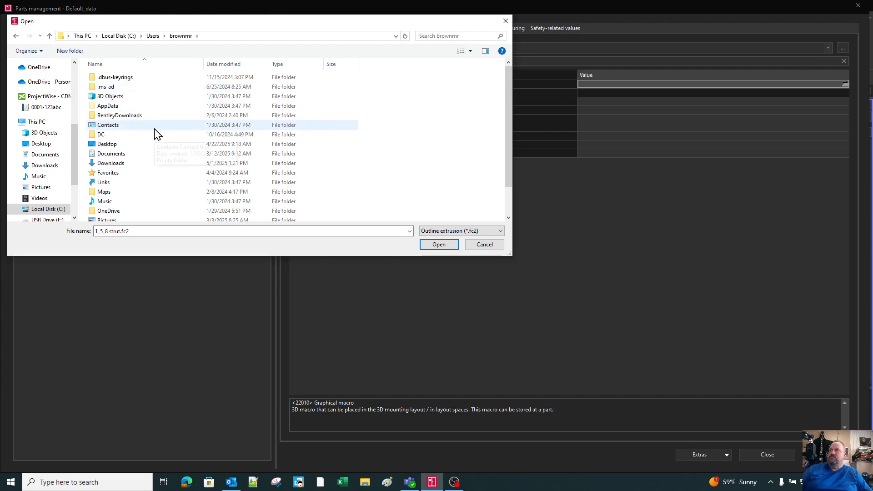
pyautogui.doubleClick(120, 157)
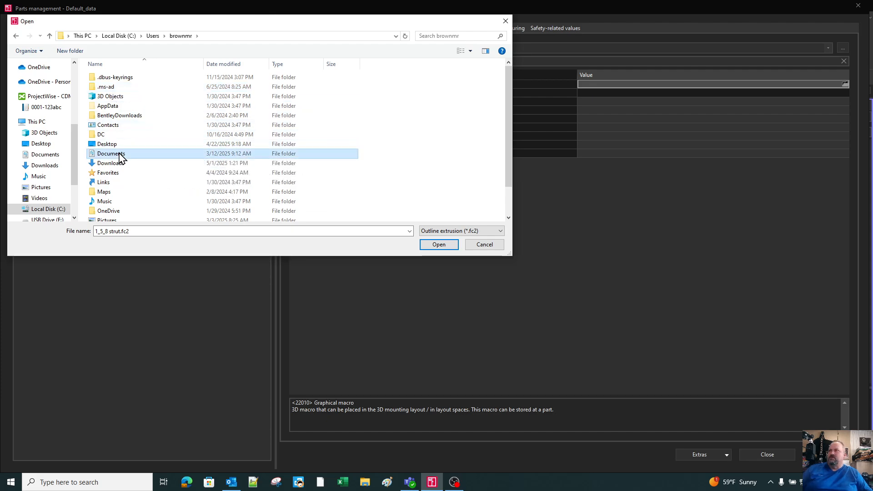
pyautogui.click(153, 36)
pyautogui.click(118, 36)
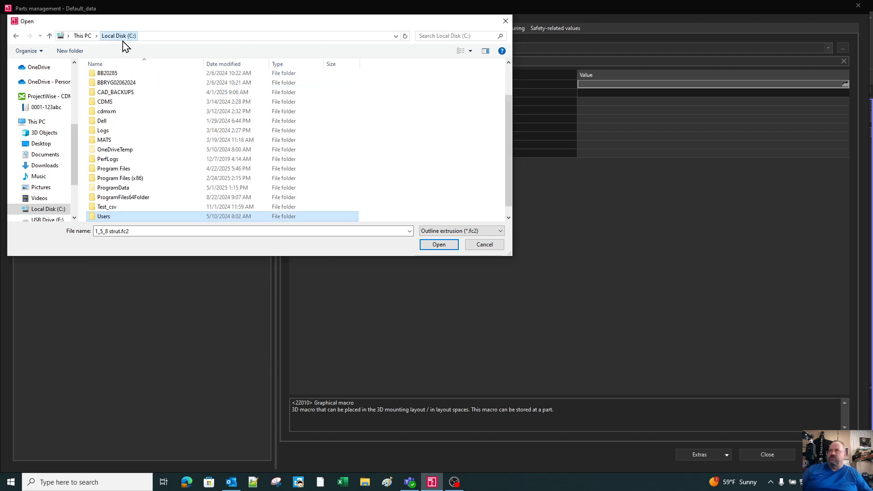
# - Check the Program Files (x86) and CDMS folders on drive C for the outline file
pyautogui.doubleClick(137, 180)
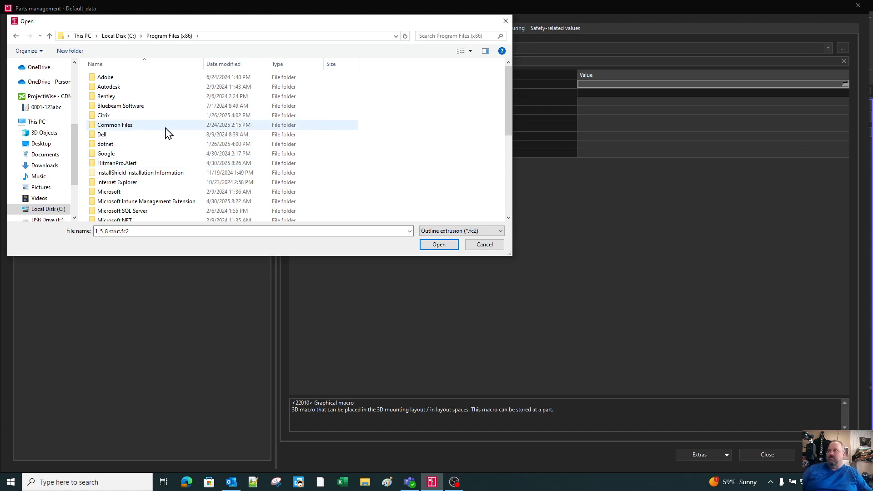
pyautogui.scroll(-7, 166, 132)
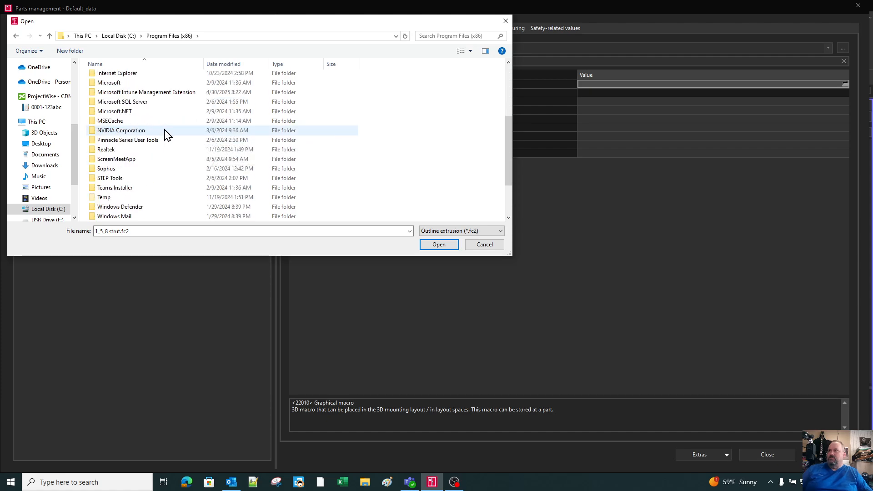
pyautogui.scroll(8, 164, 129)
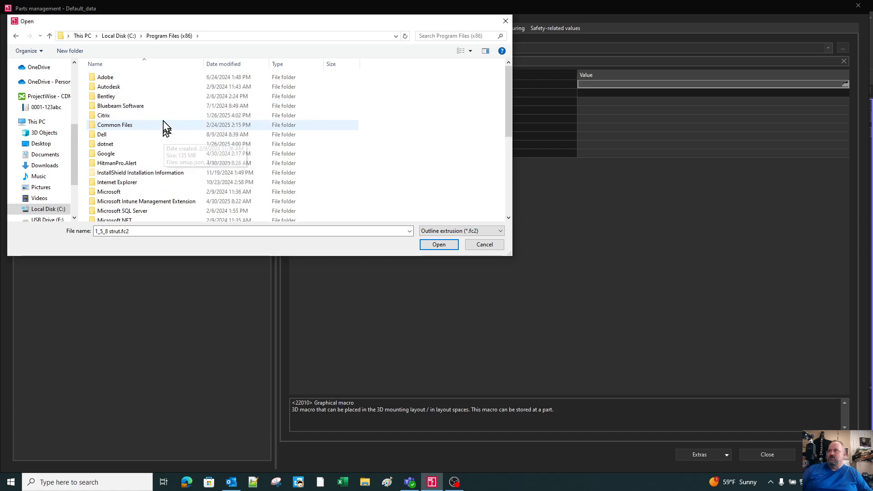
pyautogui.click(124, 37)
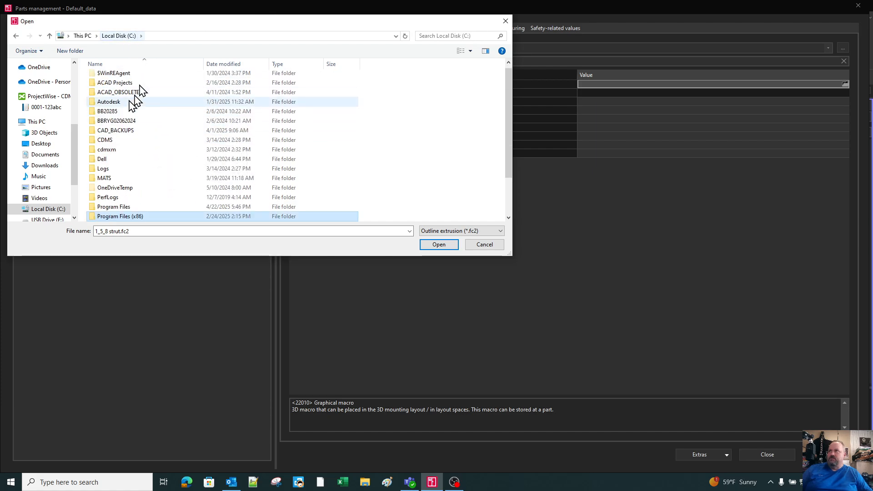
pyautogui.doubleClick(109, 141)
pyautogui.click(117, 79)
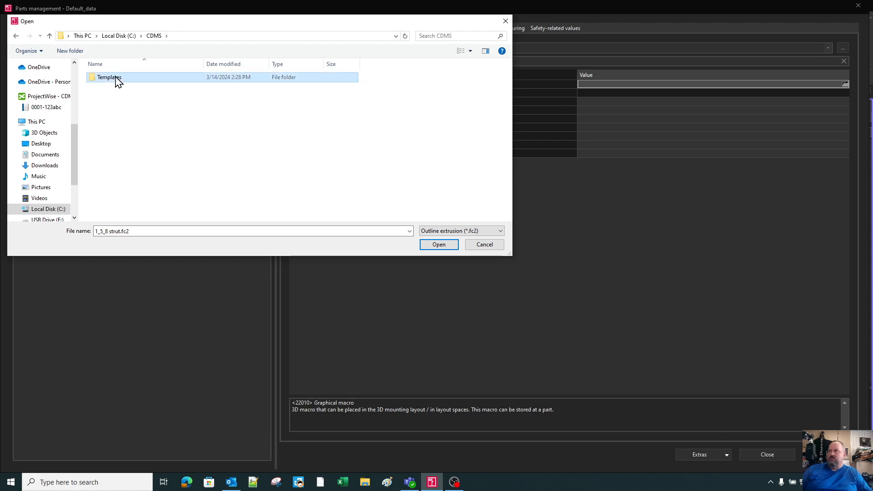
pyautogui.click(124, 36)
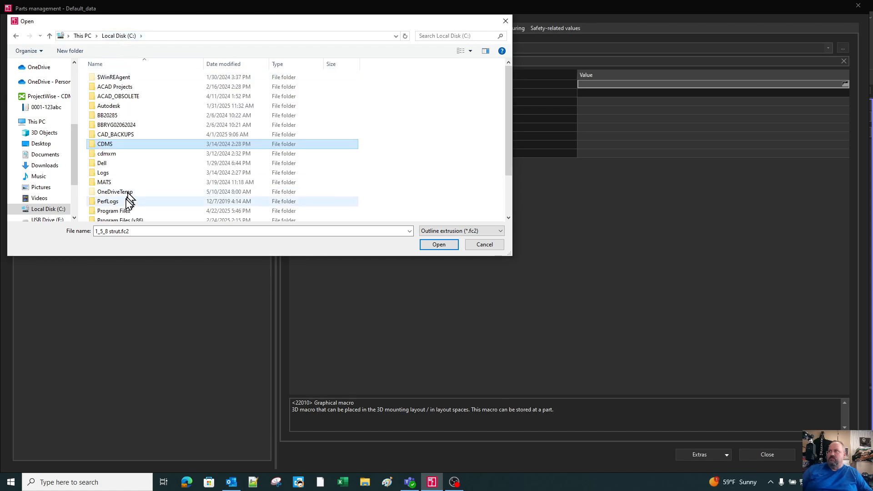
# - Search the EPLAN folder under Program Files on drive C, including Pro Panel version 2023.0.3, for the outline file
pyautogui.click(122, 213)
pyautogui.doubleClick(122, 213)
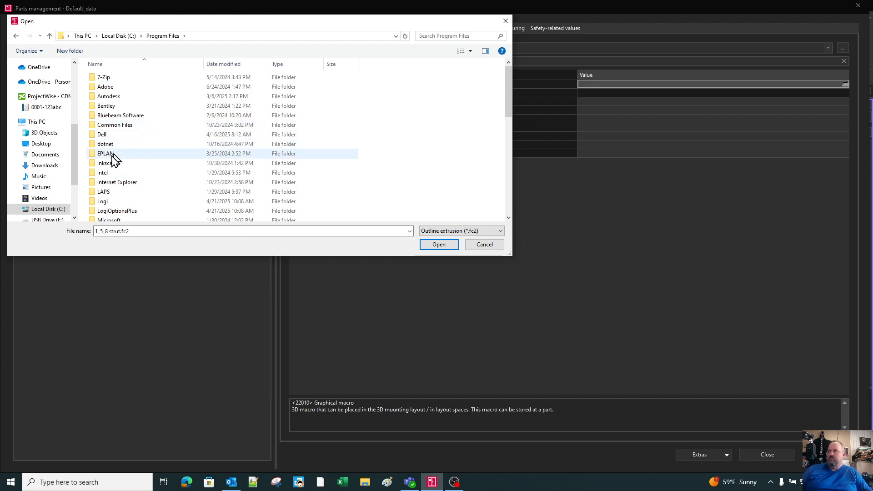
pyautogui.doubleClick(113, 156)
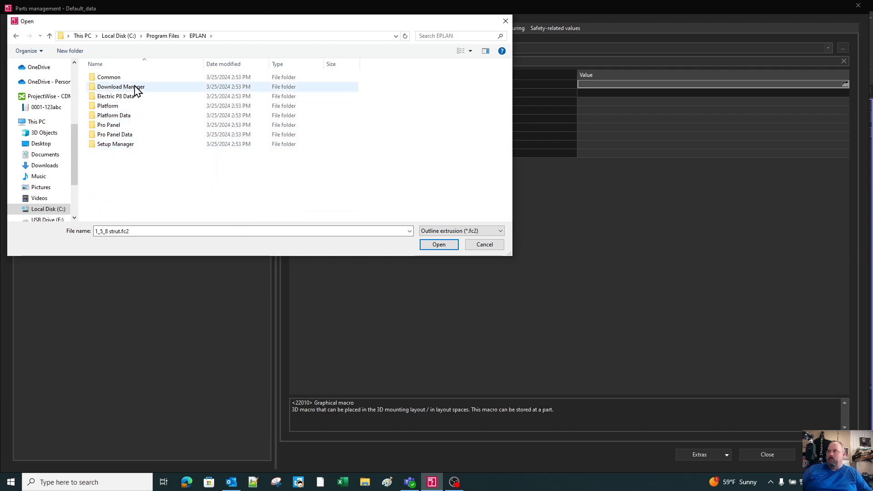
pyautogui.doubleClick(112, 126)
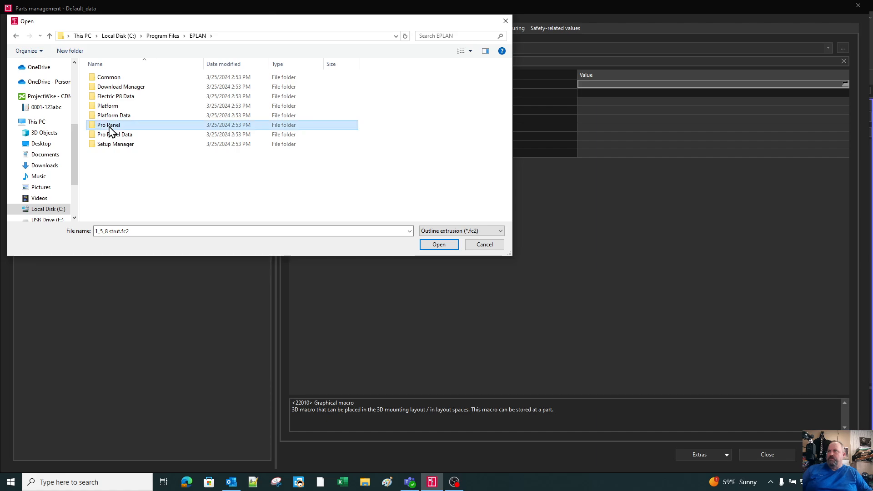
pyautogui.doubleClick(109, 79)
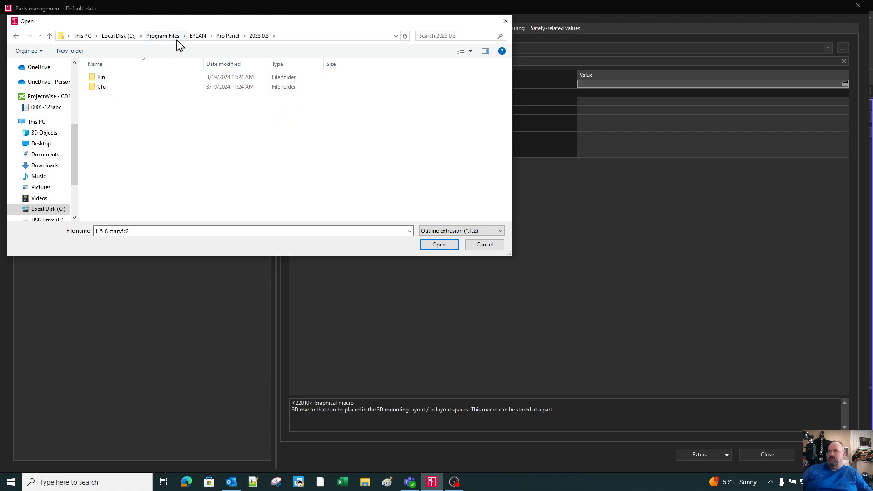
pyautogui.click(197, 36)
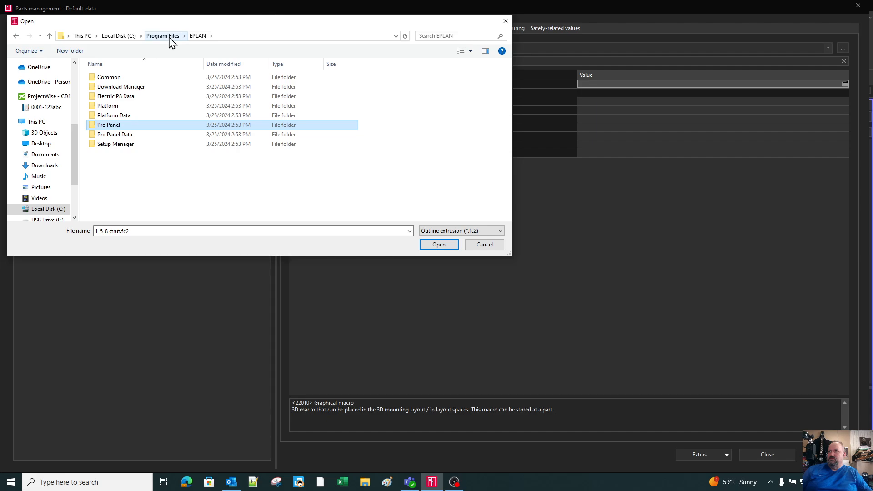
pyautogui.click(170, 38)
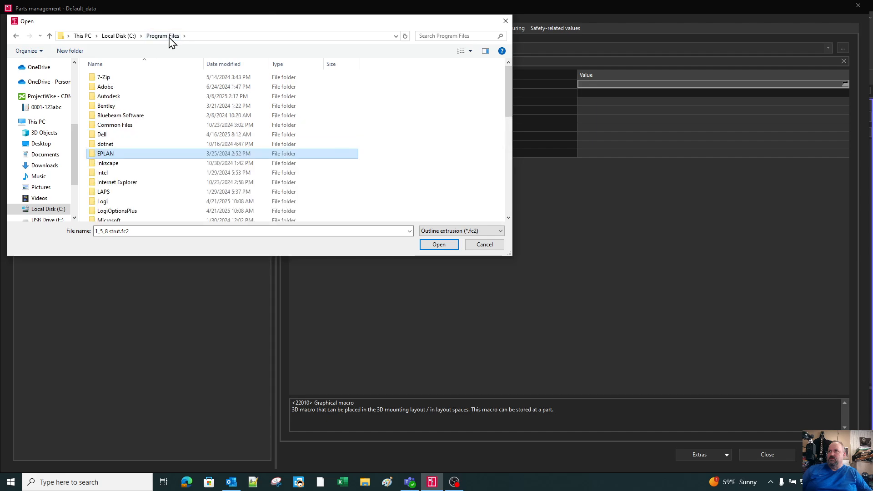
# - Leave the file selection and parts management, answering the prompt about synchronizing the Default_data parts data to the project
pyautogui.click(505, 22)
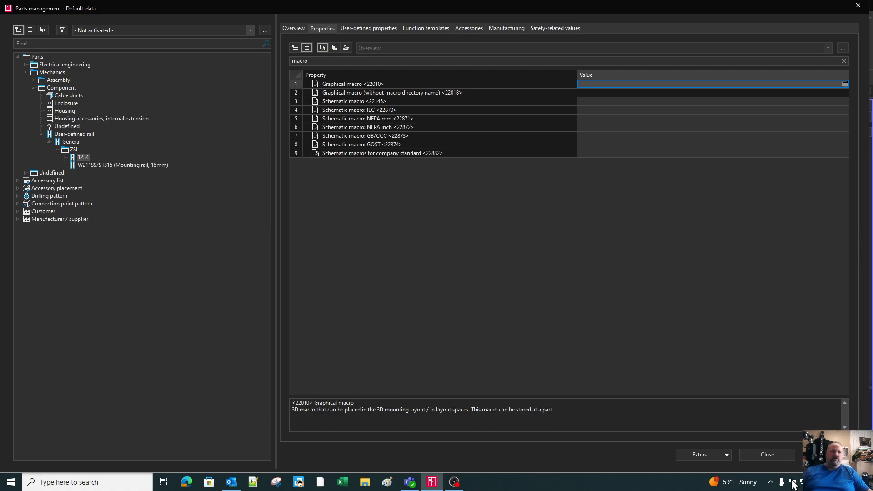
pyautogui.click(781, 456)
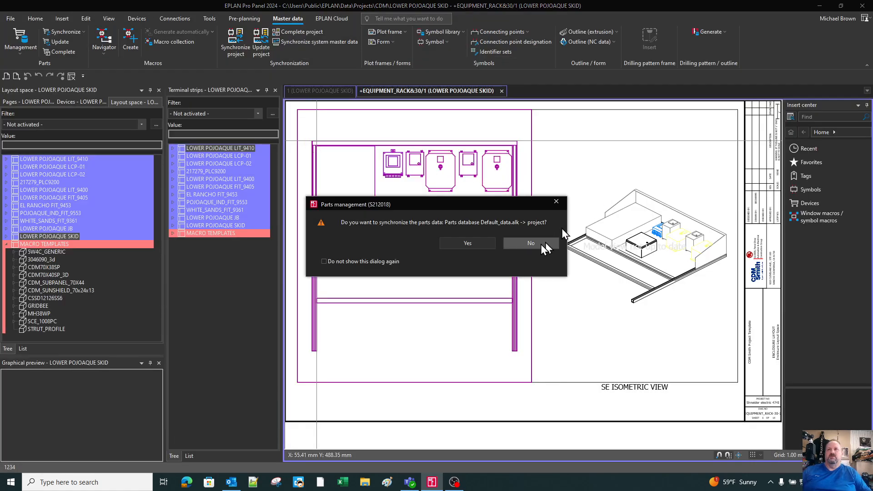
pyautogui.click(468, 243)
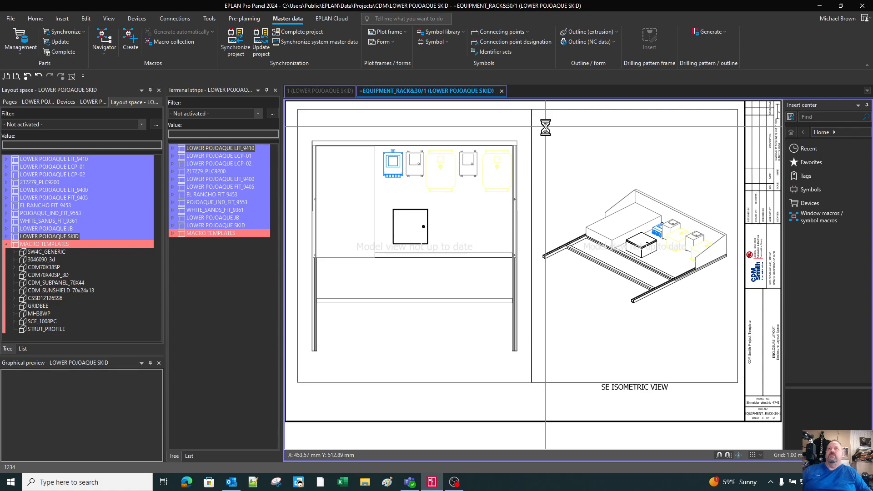
# - Check the default folder for opening extrusion outlines and the subfolders of 0001-123abc in its path for 1234.fc2
pyautogui.click(615, 33)
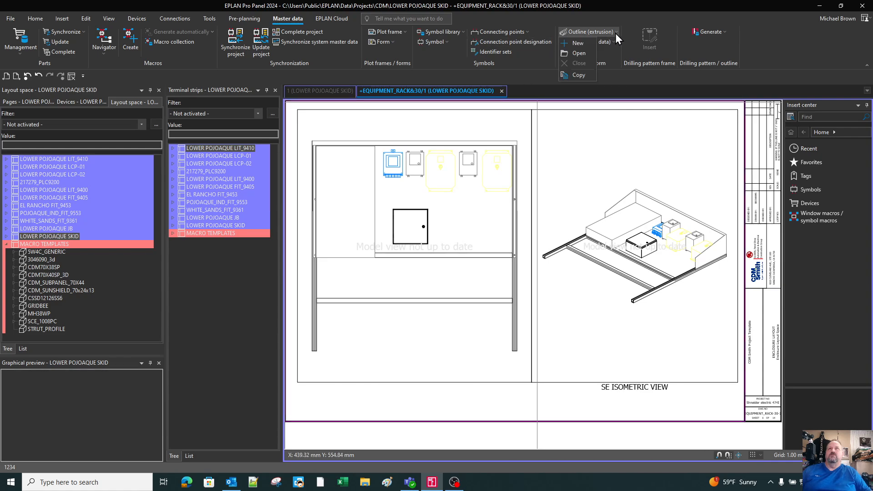
pyautogui.click(581, 54)
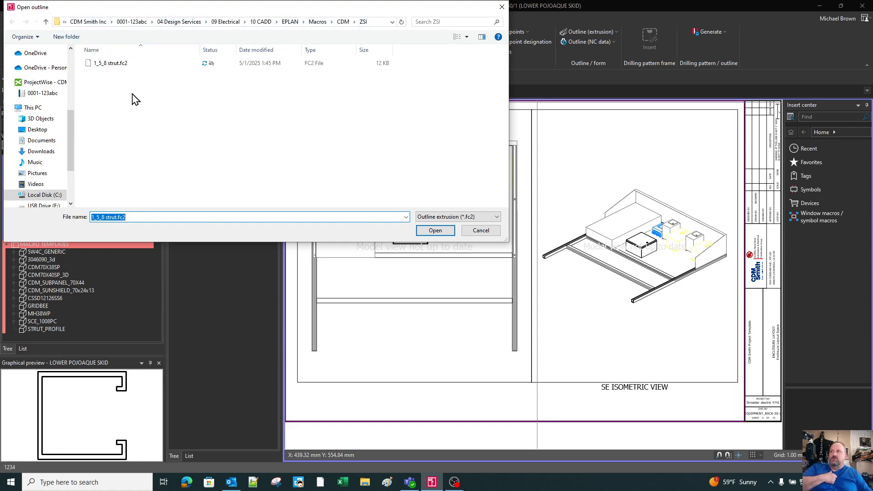
pyautogui.click(152, 22)
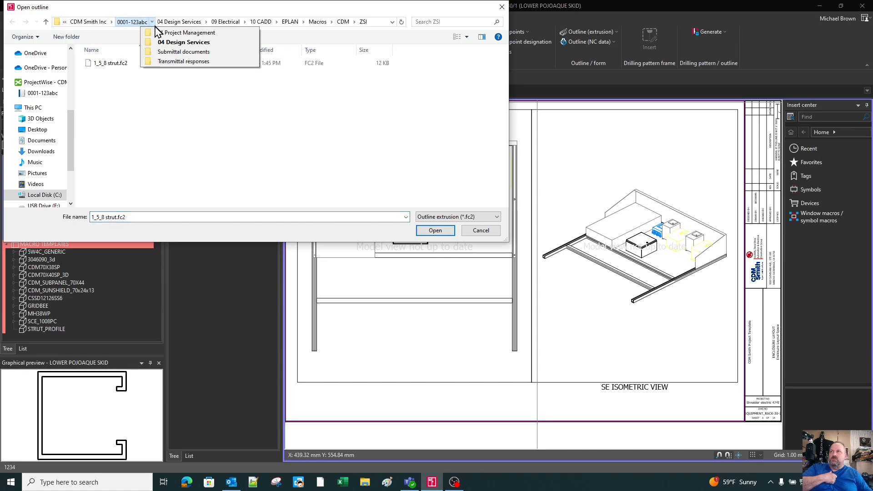
pyautogui.click(198, 115)
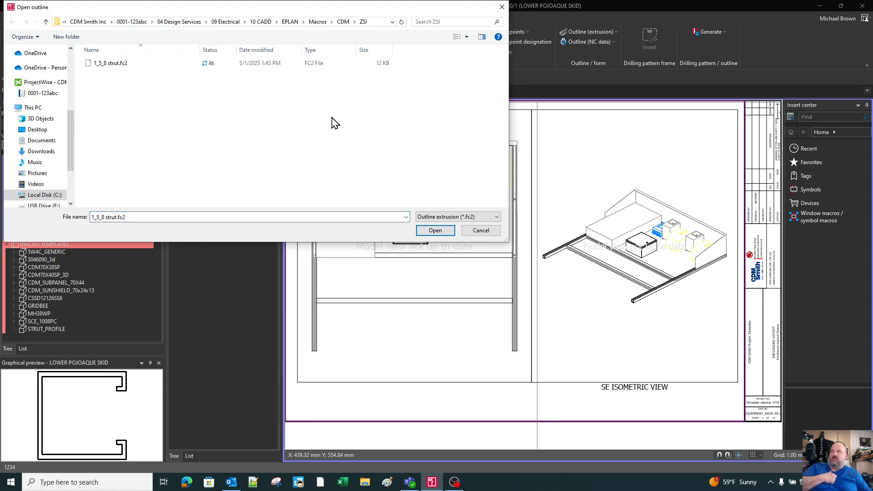
pyautogui.click(502, 7)
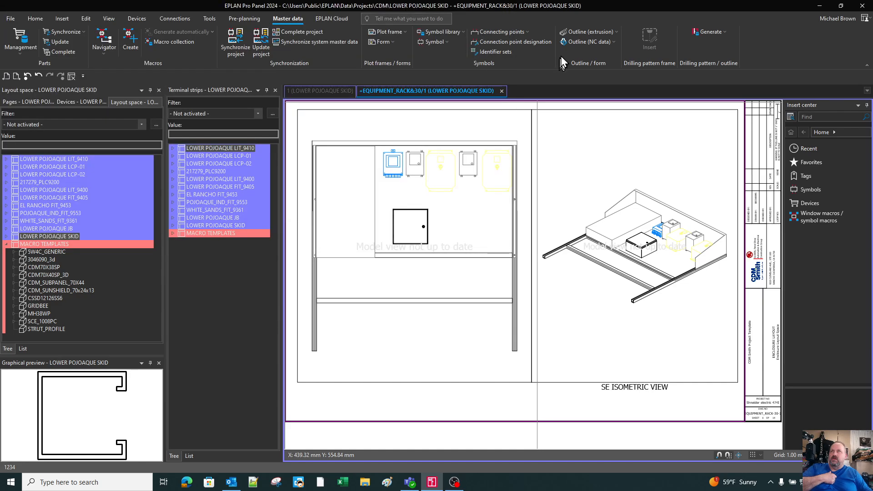
# - Check the default save folder for new extrusion outlines to locate 1234.fc2, without creating a new outline
pyautogui.click(617, 32)
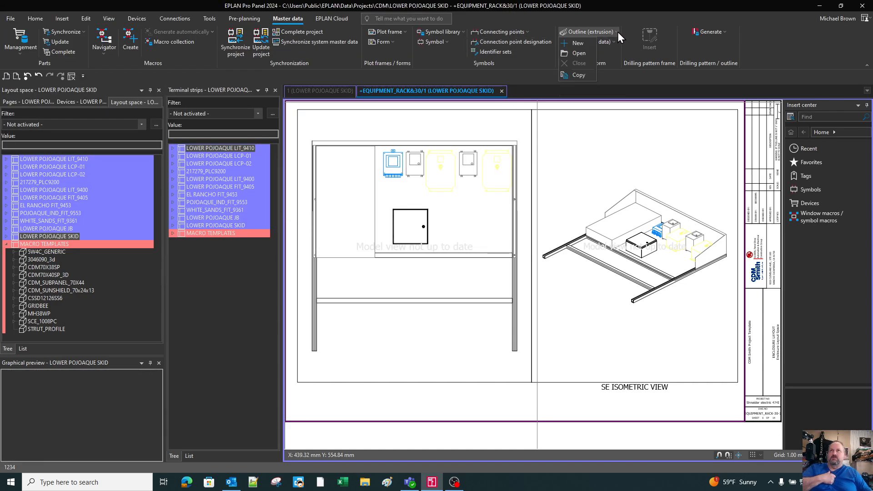
pyautogui.click(578, 43)
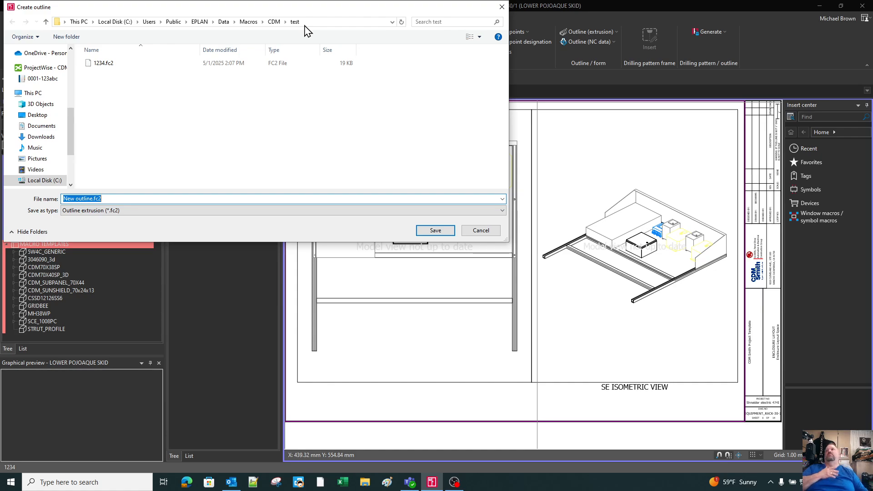
pyautogui.click(502, 7)
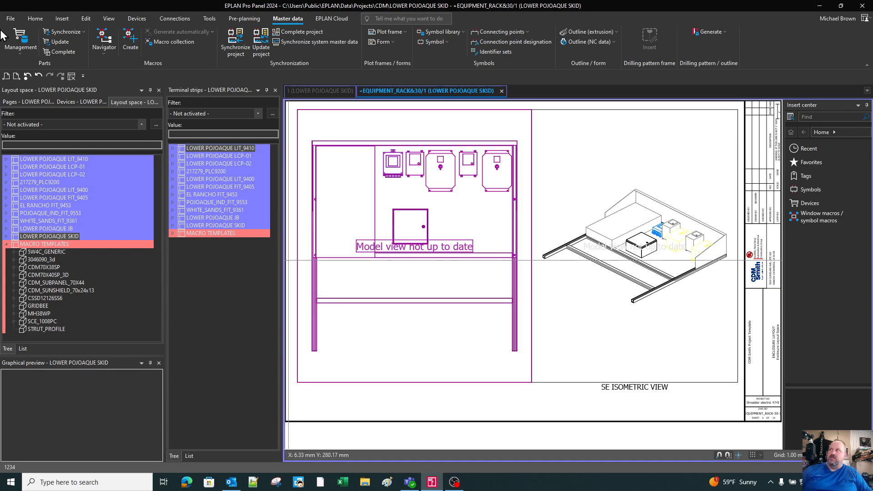
# - Examine how the graphical macro path is stored for the existing mounting rail part W211SS/ST316 in parts management
pyautogui.click(20, 39)
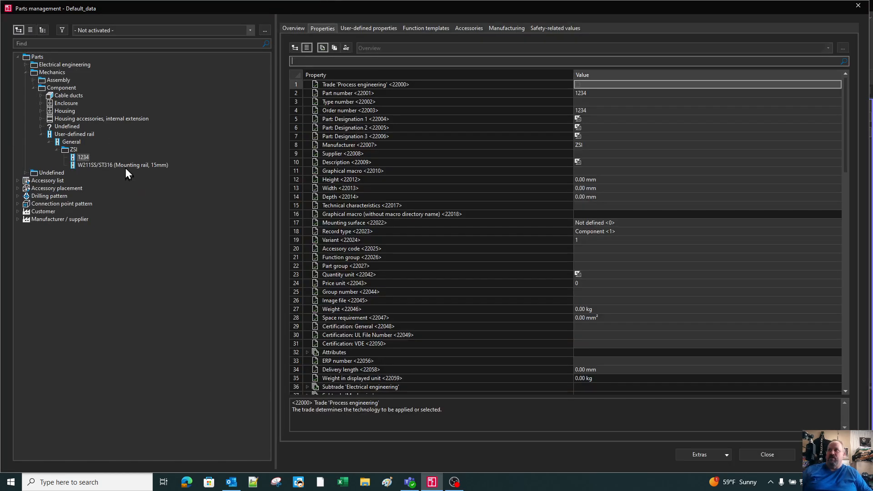
pyautogui.click(126, 165)
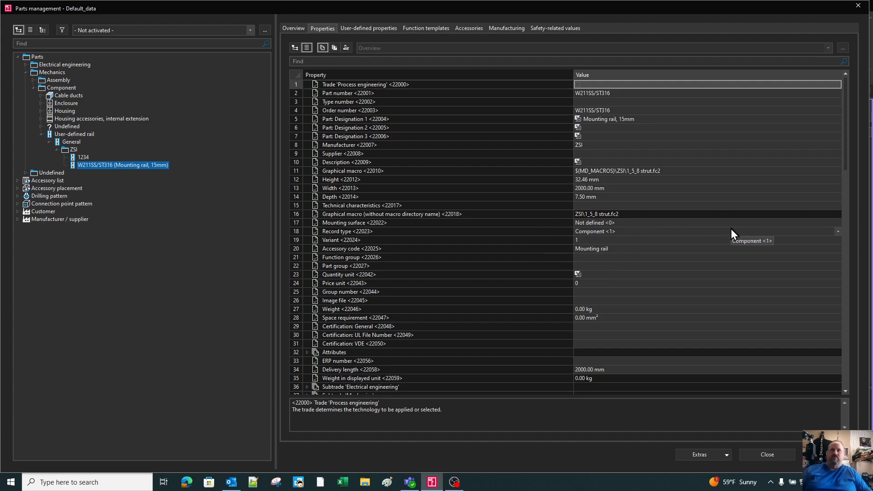
pyautogui.click(838, 216)
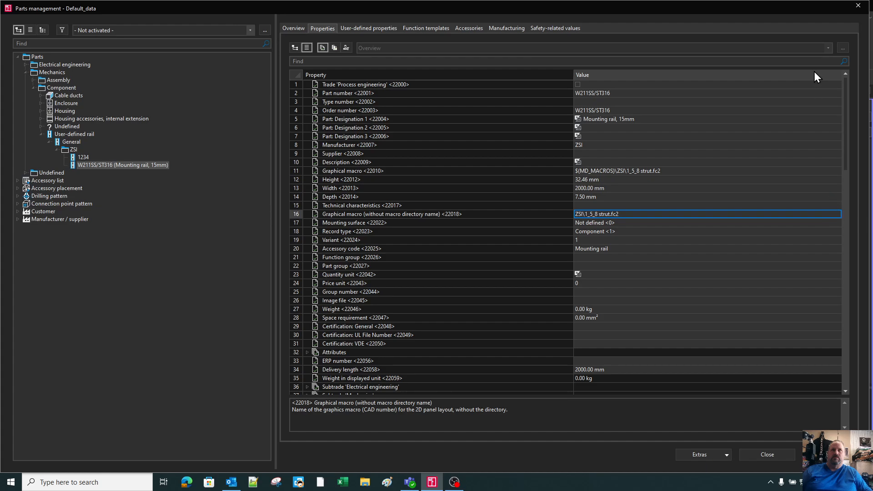
pyautogui.click(858, 6)
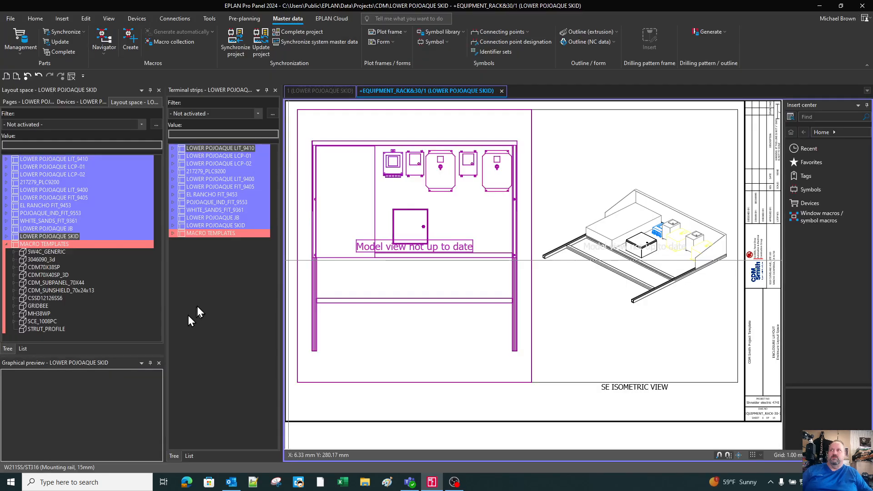
# - Filter the properties of part 1234 by "macro" in parts management and open the file selection for its Graphical macro <22010> property
pyautogui.click(36, 47)
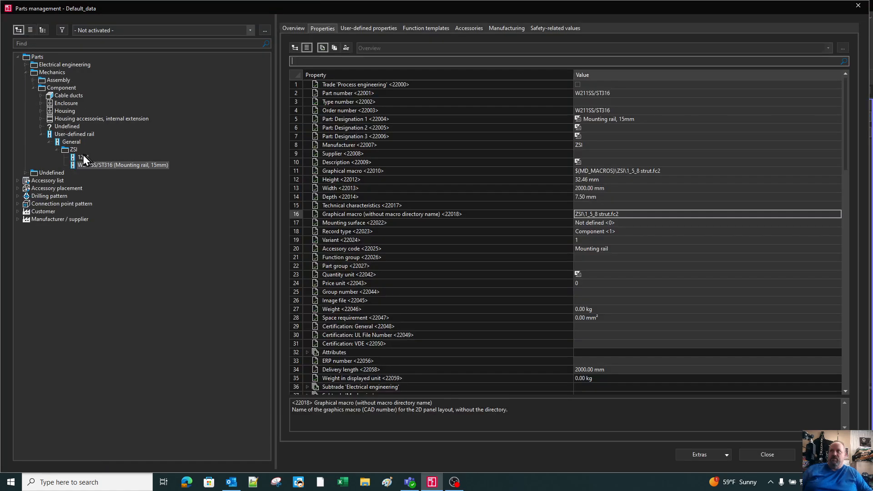
pyautogui.click(83, 156)
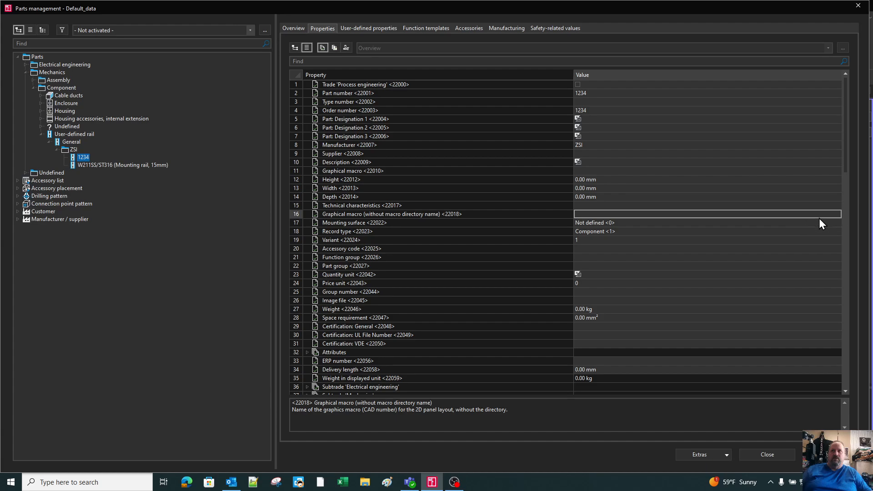
pyautogui.click(834, 214)
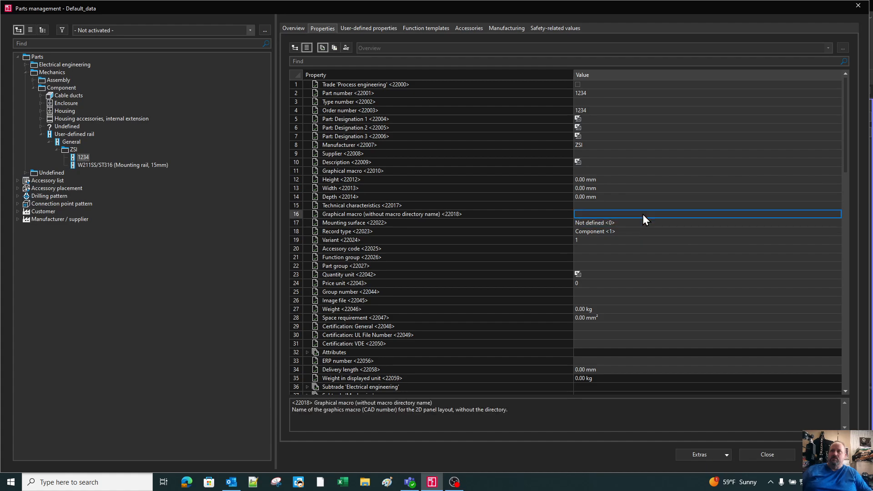
pyautogui.click(346, 62)
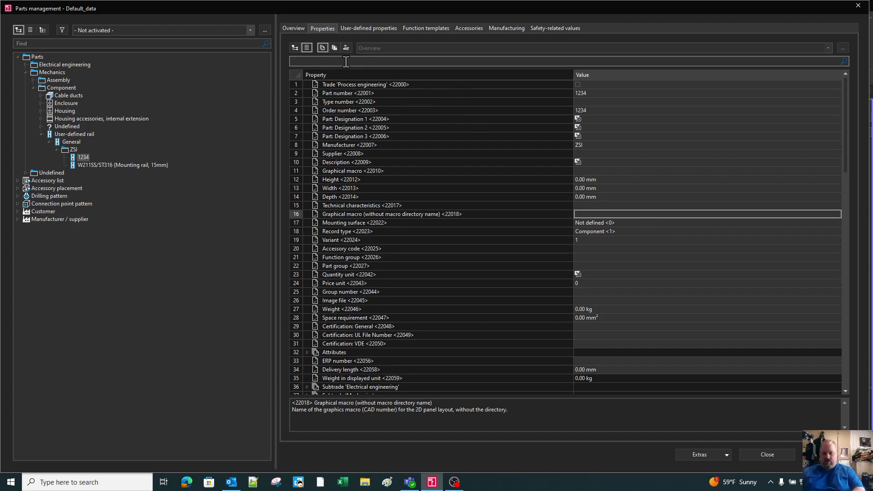
pyautogui.write('macro')
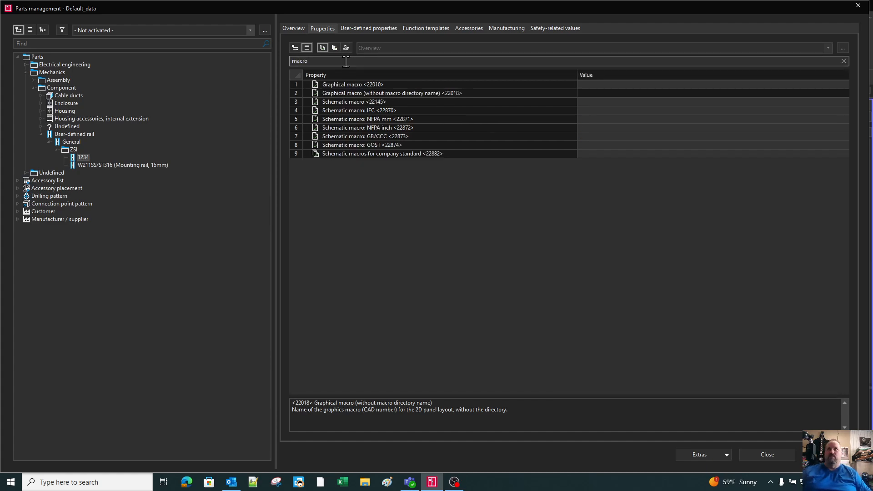
pyautogui.click(628, 85)
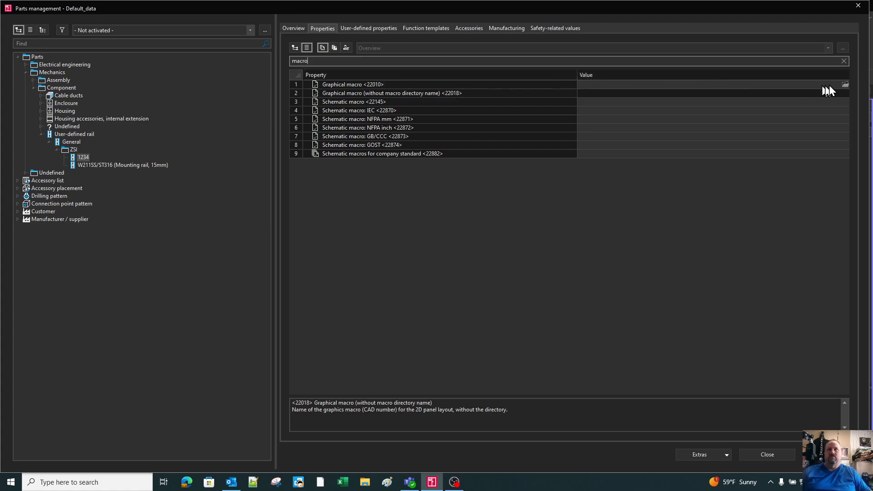
pyautogui.click(845, 85)
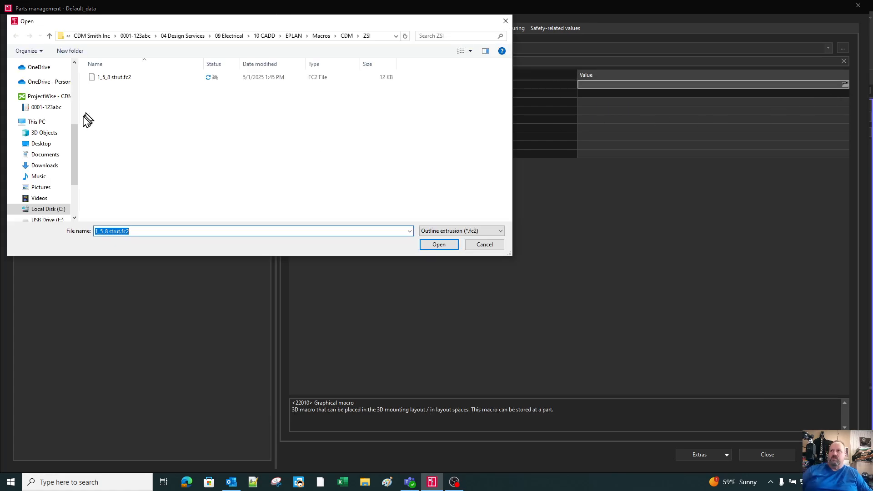
# - Browse the file selection to the EPLAN macros folder C:\Users\Public\EPLAN\Data\Macros
pyautogui.click(47, 210)
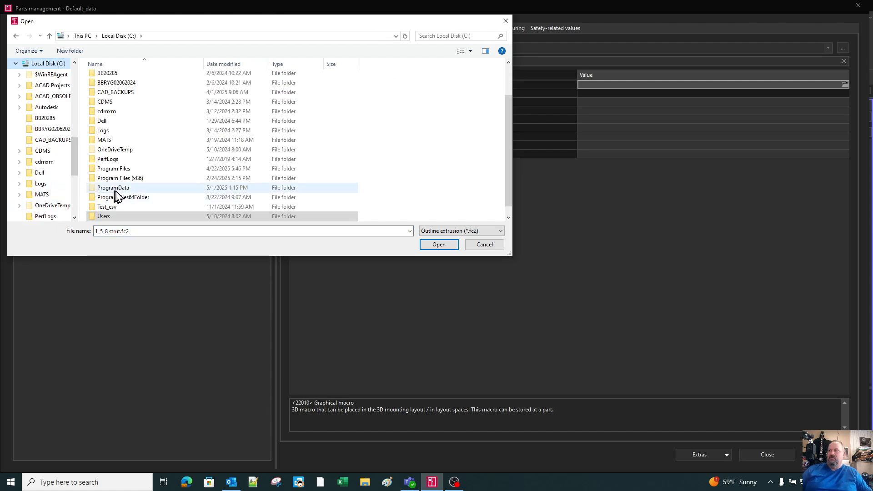
pyautogui.scroll(-1, 114, 196)
pyautogui.doubleClick(105, 208)
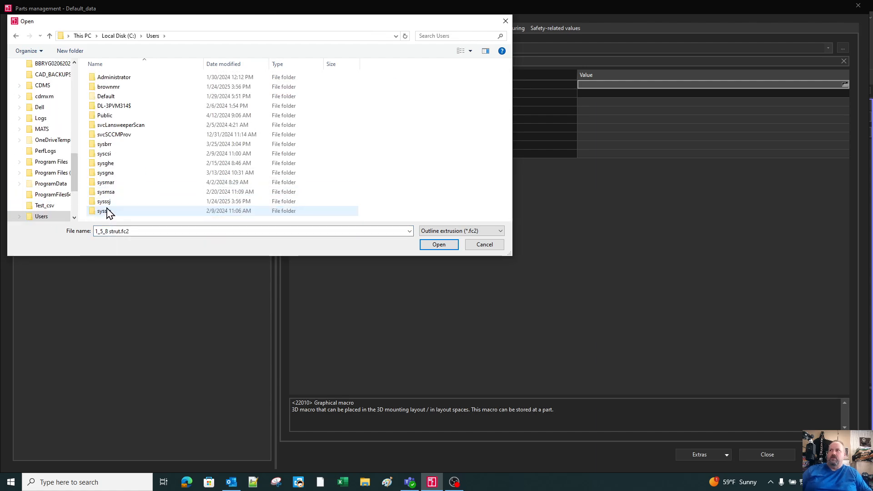
pyautogui.doubleClick(106, 116)
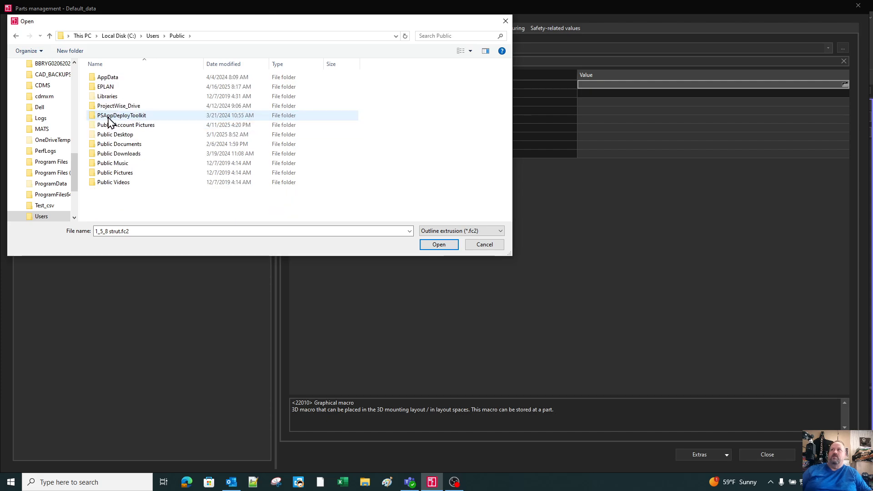
pyautogui.doubleClick(106, 87)
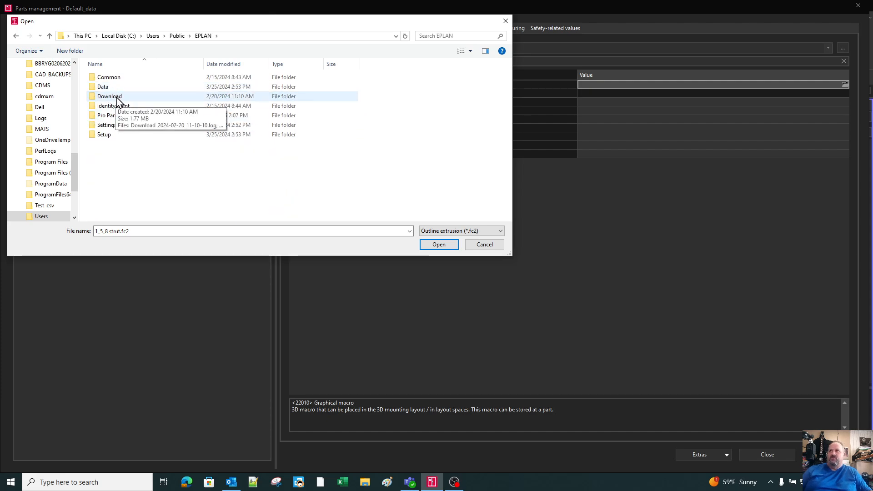
pyautogui.doubleClick(107, 88)
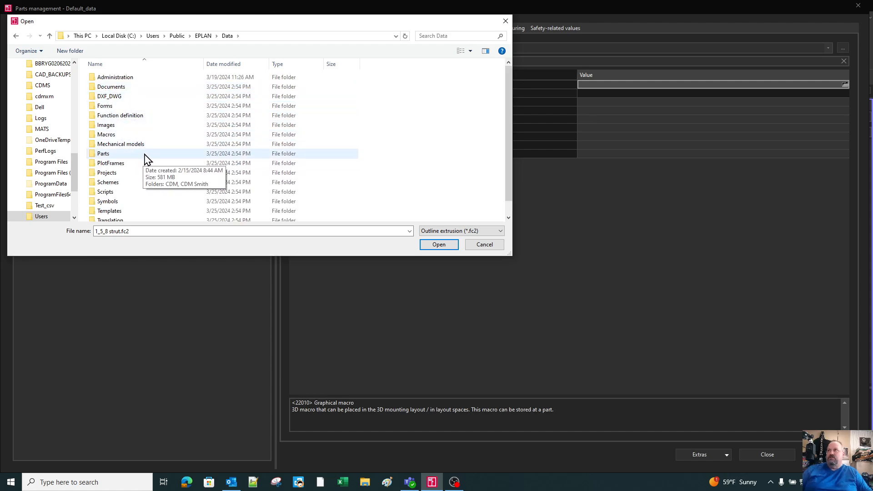
pyautogui.doubleClick(107, 135)
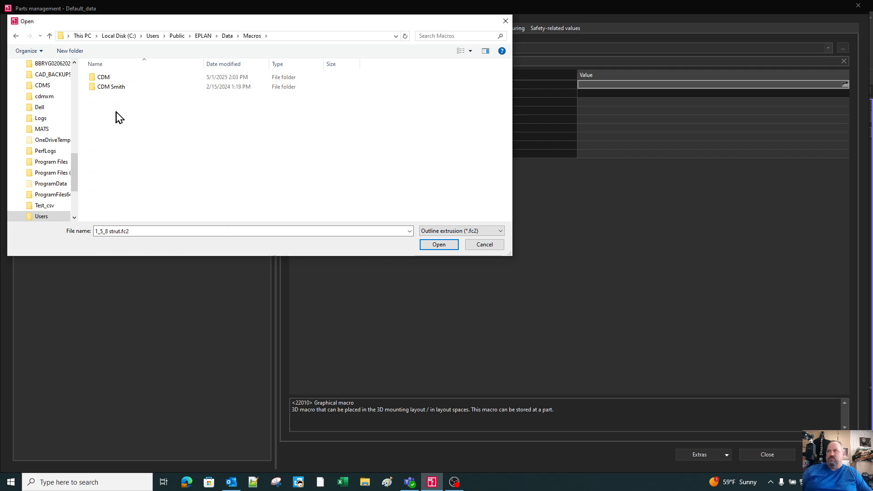
# - Check the CDM Smith macro folder for 1234.fc2 and return to the Macros folder
pyautogui.doubleClick(111, 87)
pyautogui.scroll(-3, 159, 129)
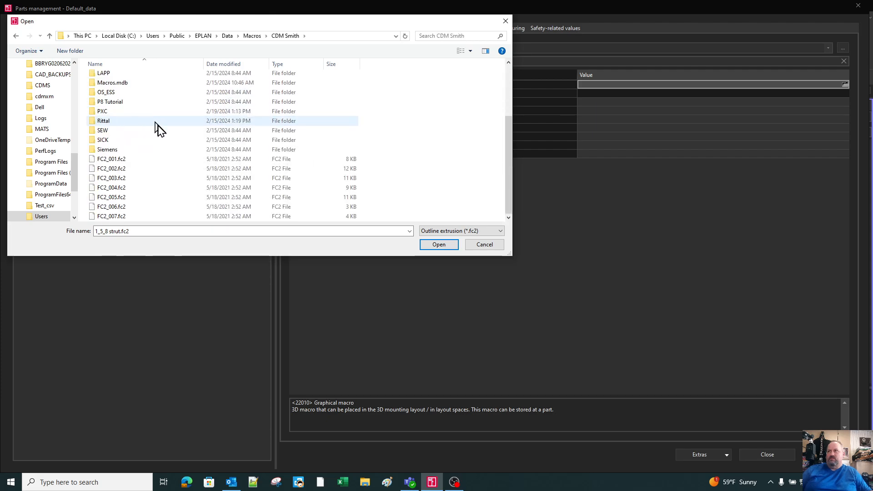
pyautogui.scroll(2, 148, 146)
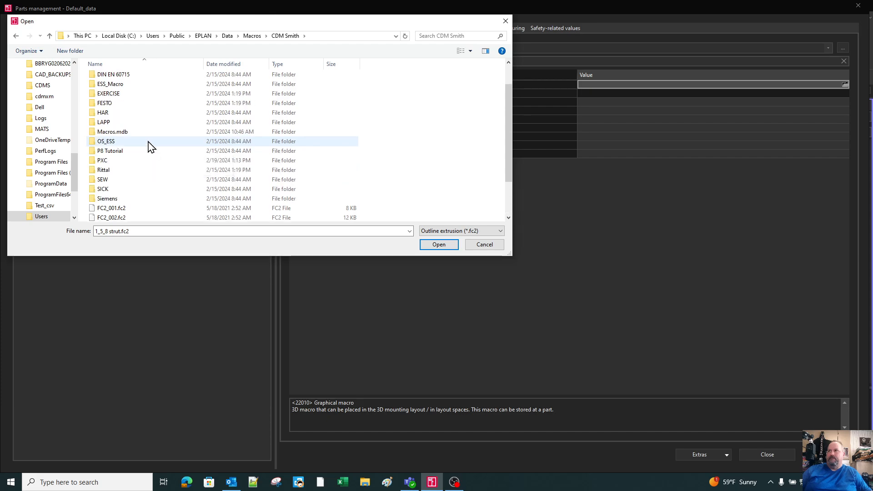
pyautogui.scroll(1, 150, 147)
pyautogui.click(251, 36)
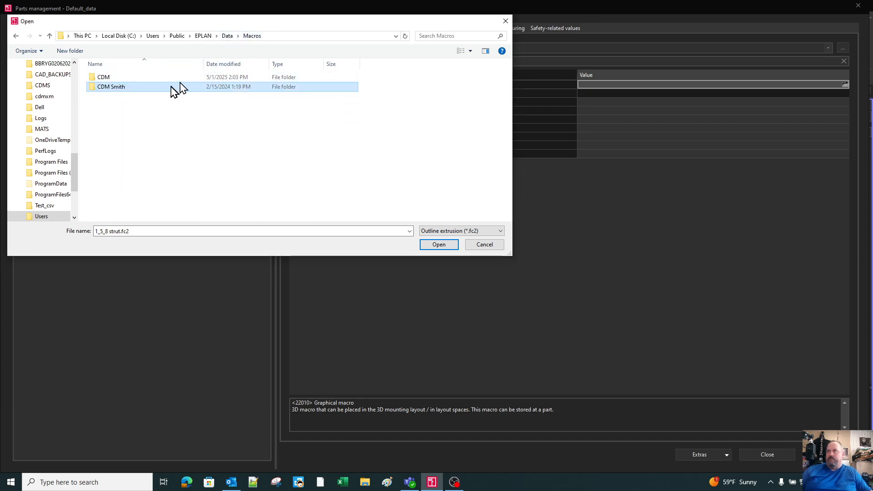
# - Assign 1234.fc2 from the CDM\test macro folder as the graphical macro of part 1234
pyautogui.doubleClick(104, 78)
pyautogui.scroll(-3, 154, 132)
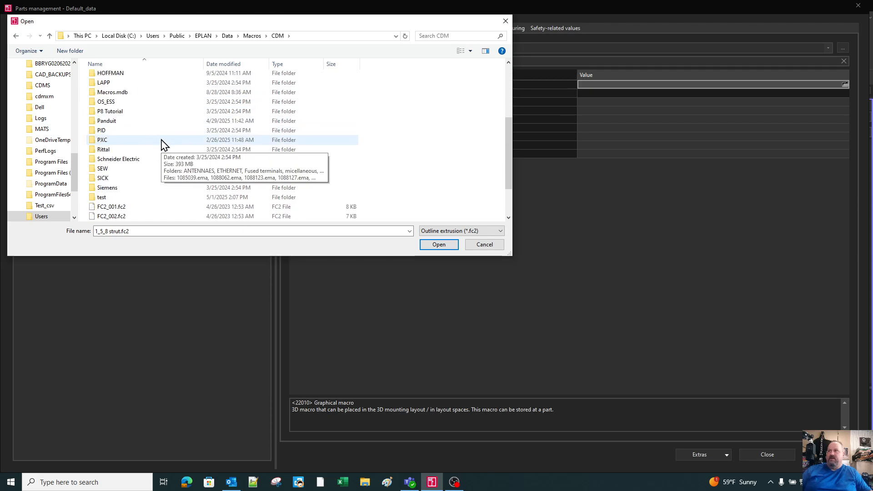
pyautogui.scroll(-1, 163, 145)
pyautogui.doubleClick(102, 170)
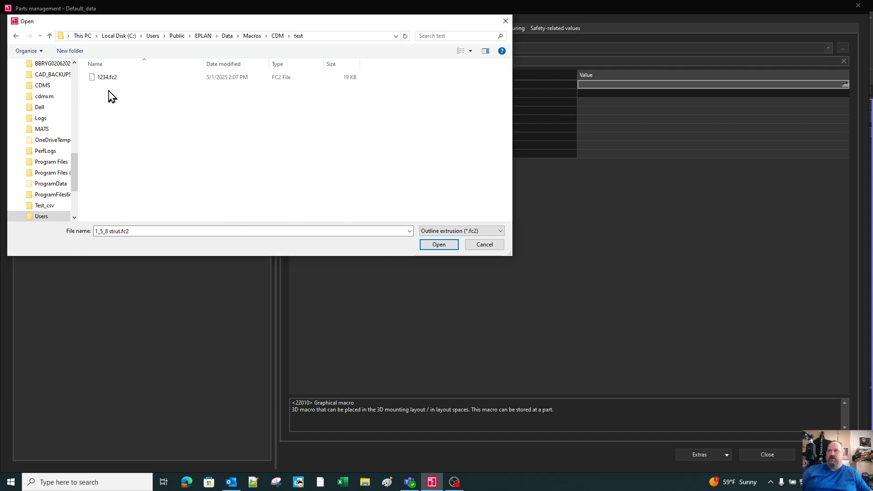
pyautogui.doubleClick(111, 79)
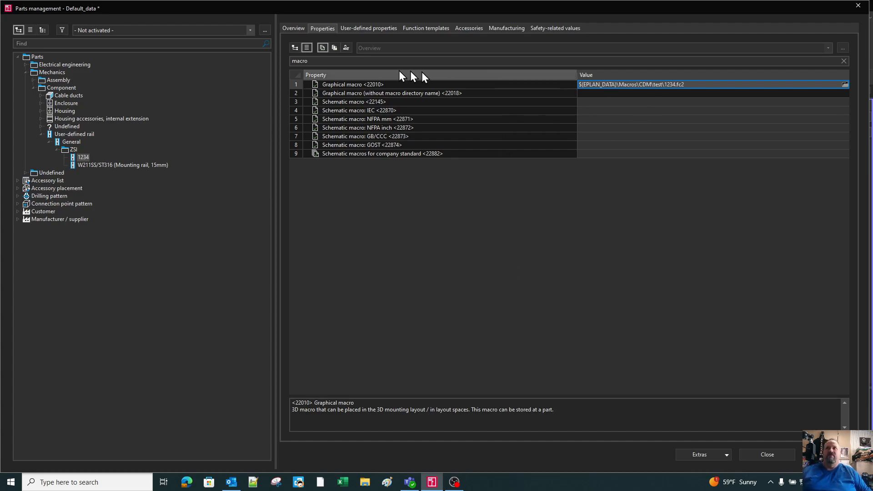
# - Clear the property filter, keep Rail as the function definition in part 1234's function template, and close parts management
pyautogui.click(323, 60)
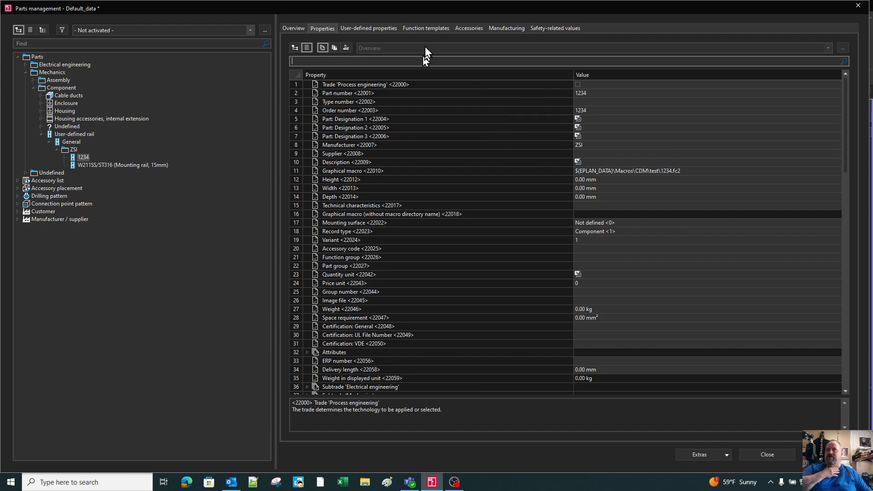
pyautogui.click(432, 28)
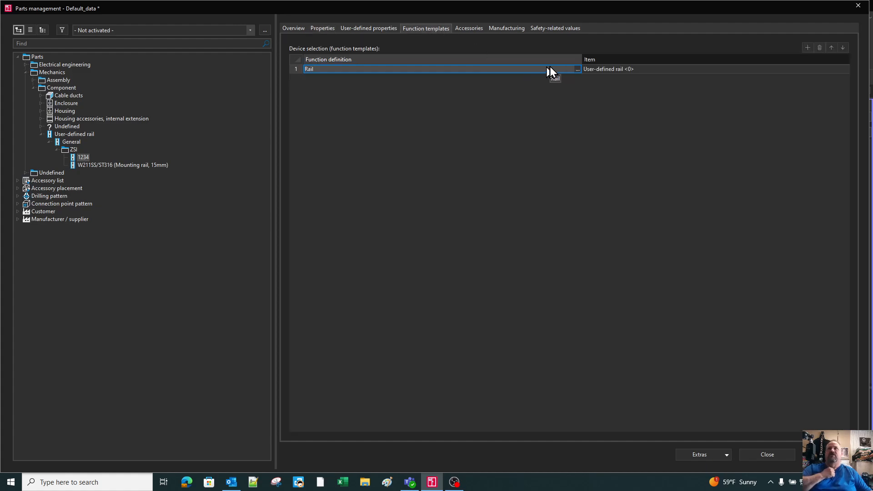
pyautogui.click(577, 69)
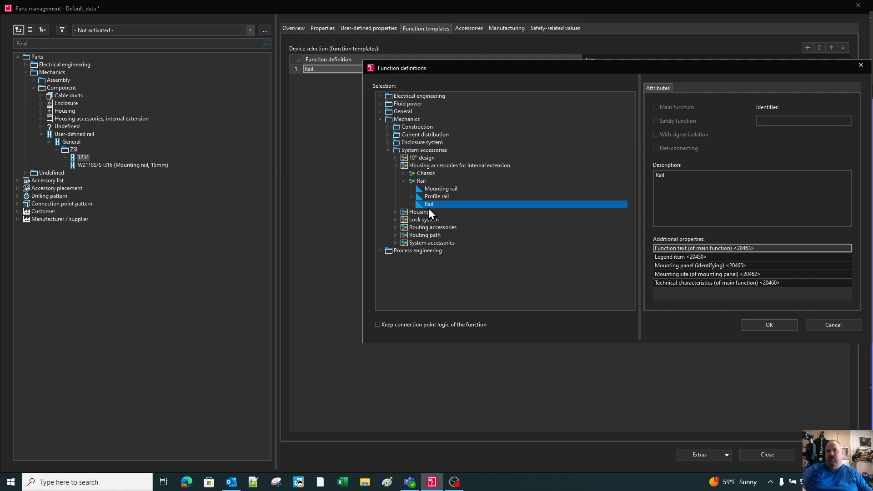
pyautogui.click(778, 326)
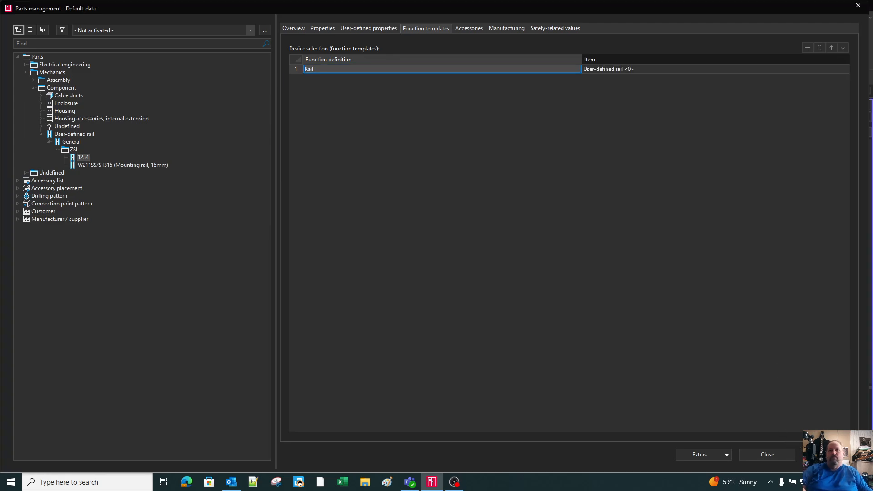
pyautogui.click(778, 456)
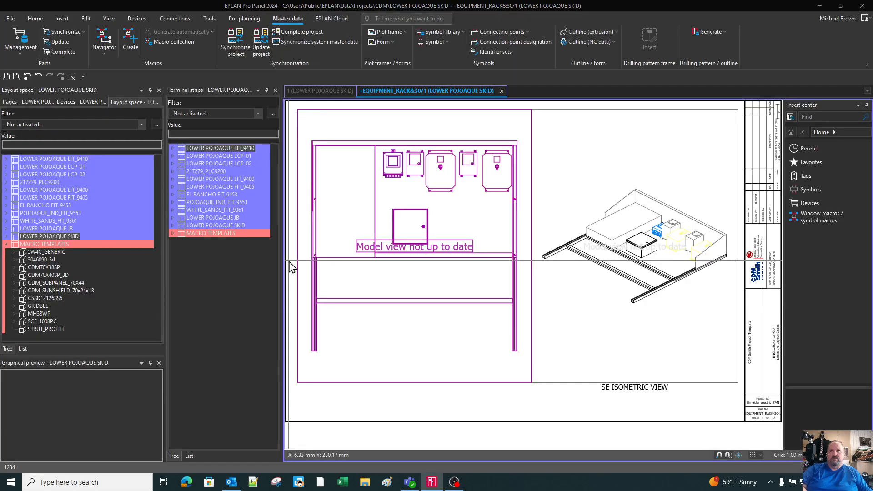
# - Open the LOWER POJOAQUE SKID 3D layout and examine the existing W211SS/ST316 rails on the back of the rack
pyautogui.click(468, 244)
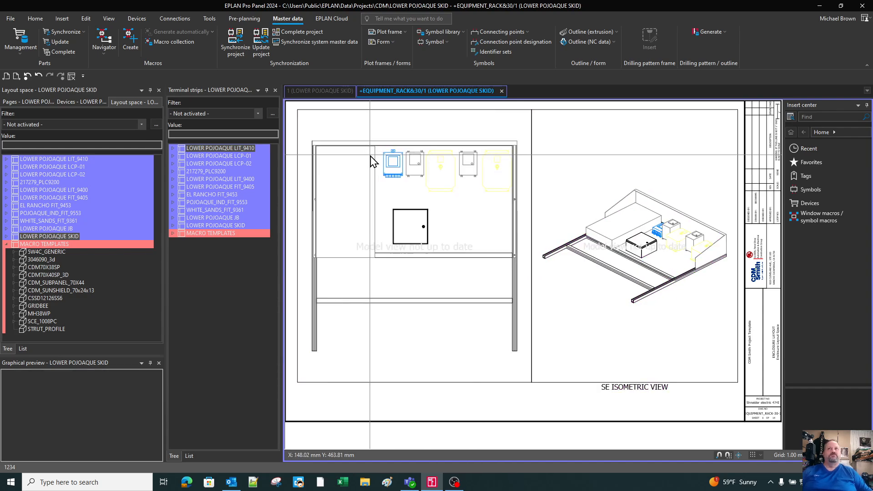
pyautogui.click(328, 93)
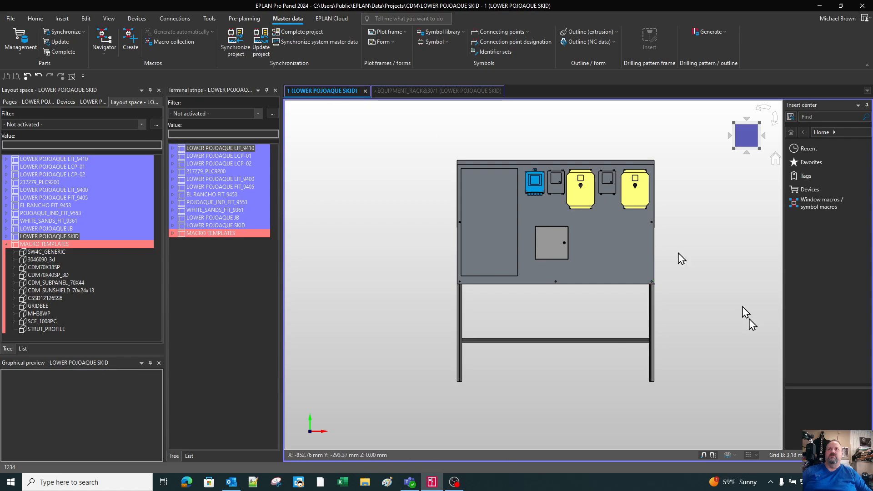
pyautogui.scroll(-2, 401, 313)
pyautogui.scroll(2, 600, 225)
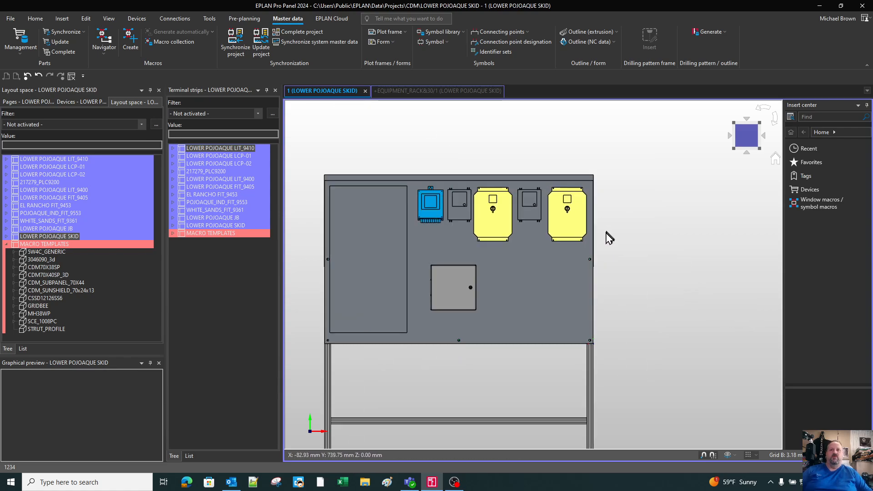
pyautogui.click(760, 124)
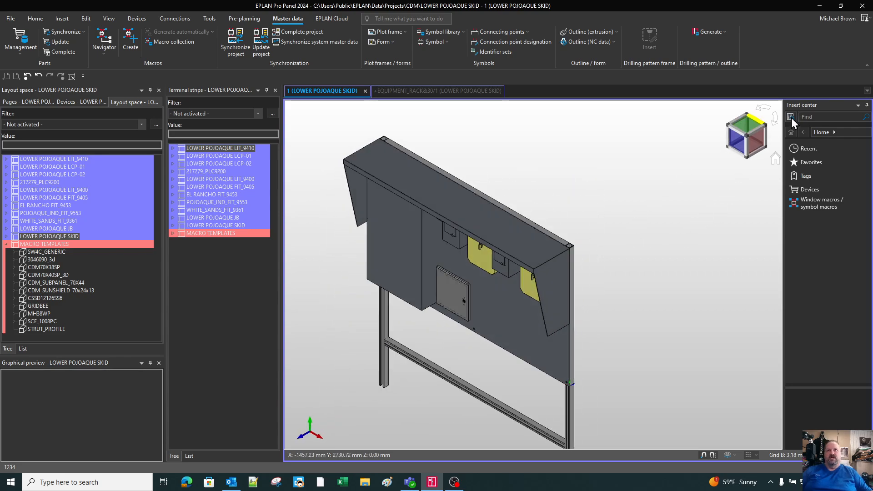
pyautogui.click(769, 131)
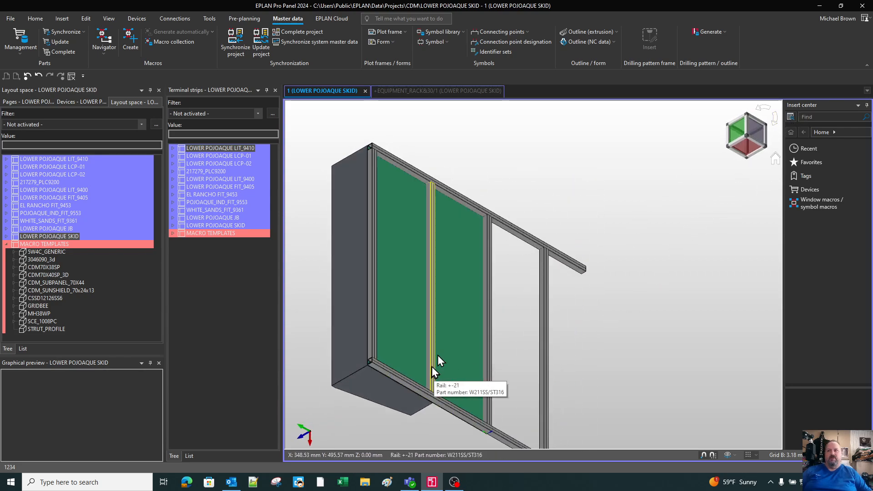
pyautogui.scroll(4, 366, 378)
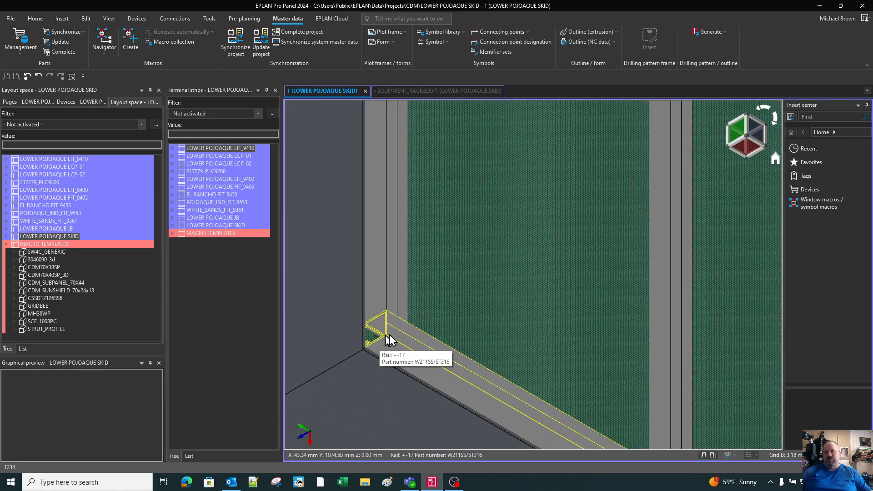
pyautogui.scroll(-5, 545, 287)
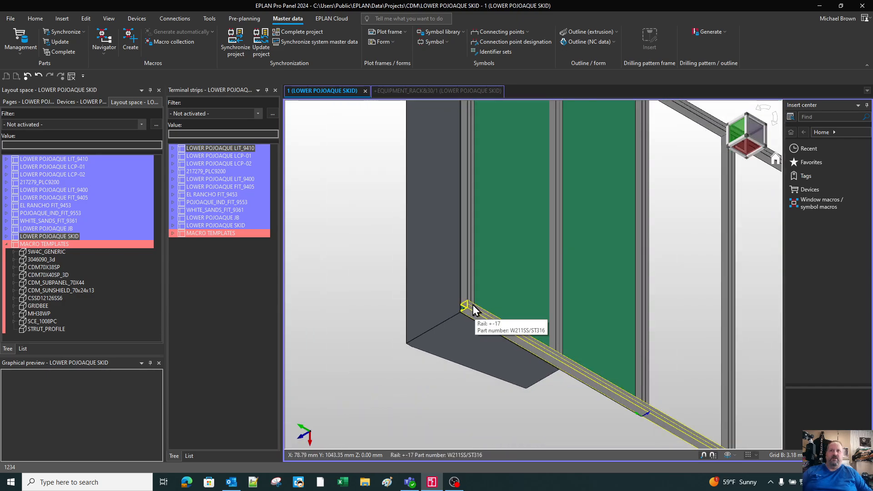
# - Show the rack in straight rear view and start inserting a user-defined rail with part 1234
pyautogui.click(755, 148)
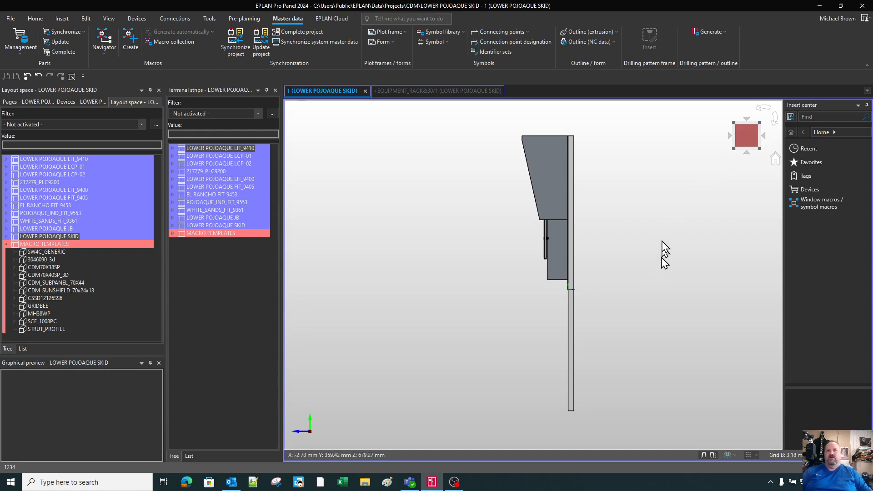
pyautogui.click(764, 135)
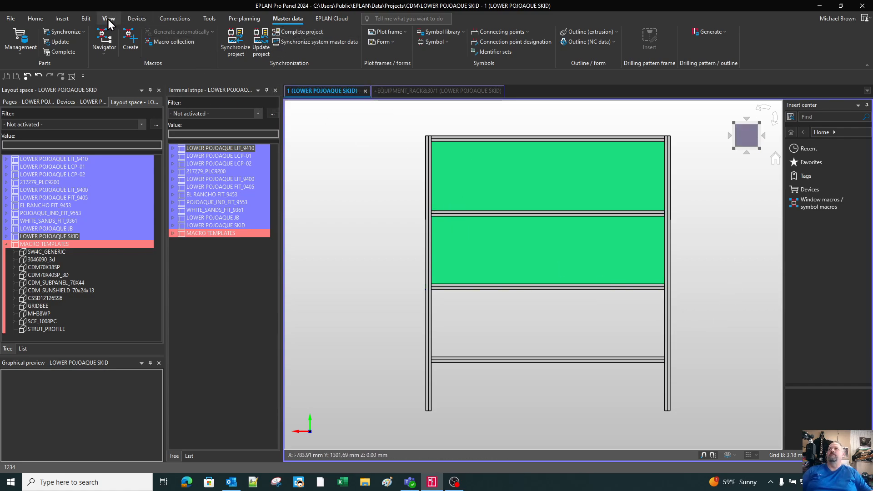
pyautogui.click(63, 19)
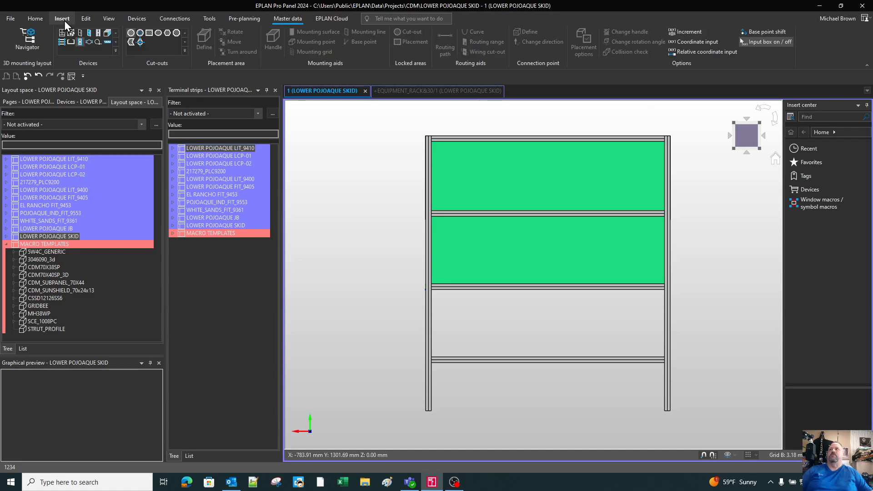
pyautogui.click(81, 43)
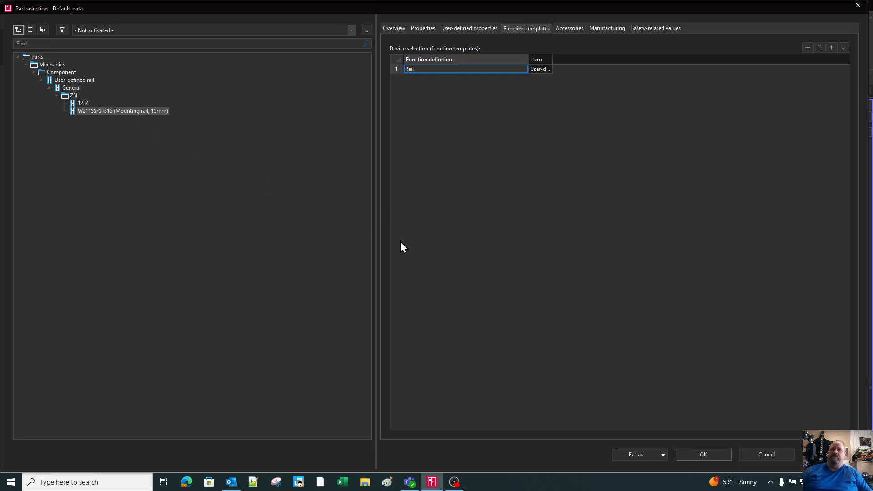
pyautogui.doubleClick(81, 103)
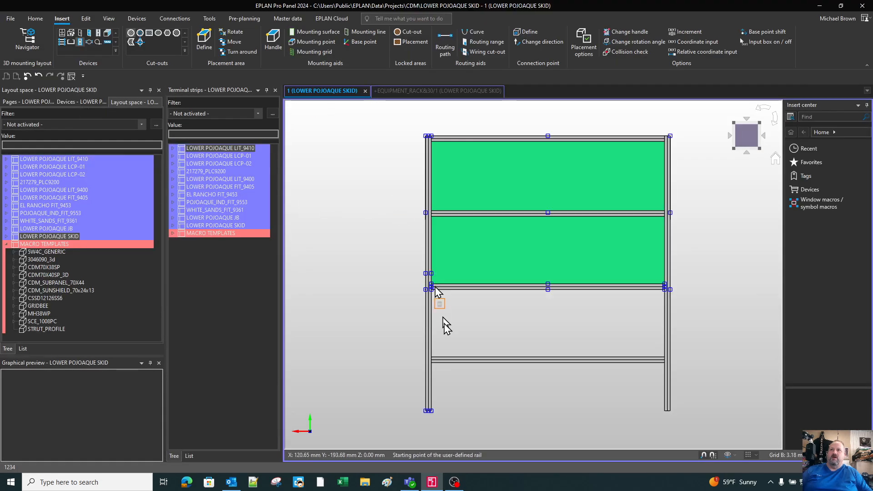
# - Place a horizontal 1234 rail between the inner bottom corners of the two rack legs
pyautogui.scroll(4, 444, 326)
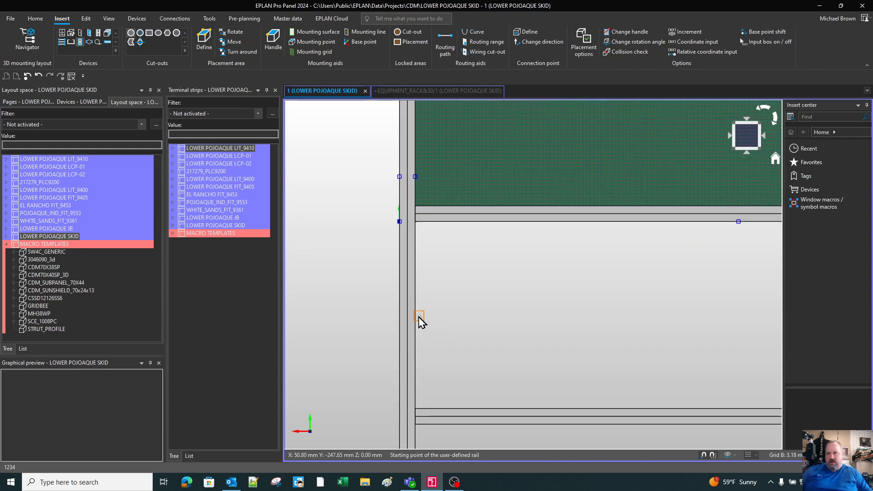
pyautogui.scroll(-4, 415, 307)
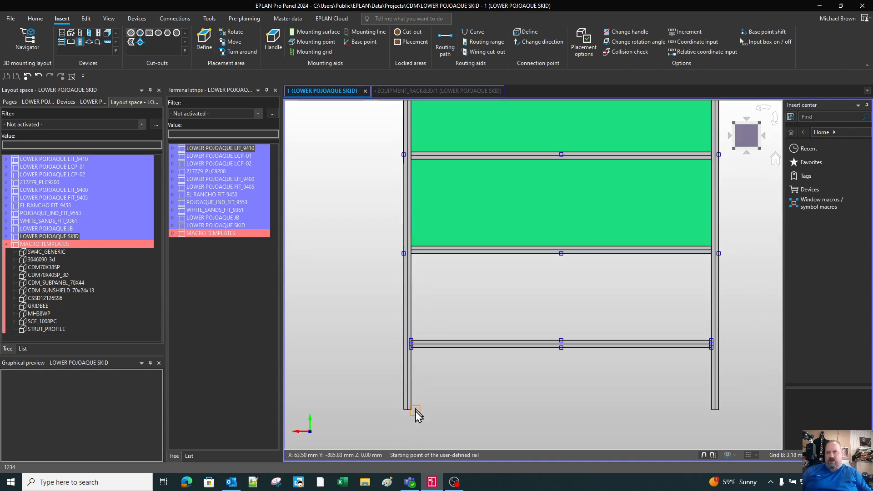
pyautogui.scroll(3, 411, 415)
pyautogui.scroll(1, 410, 415)
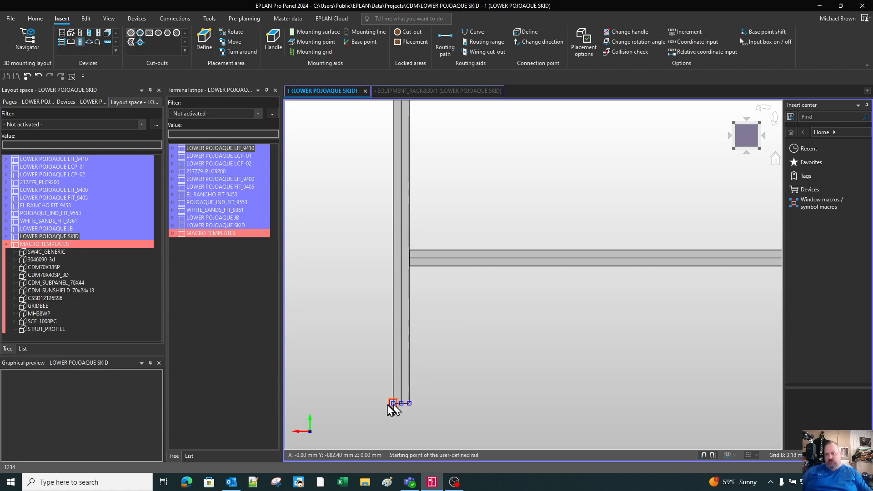
pyautogui.click(409, 404)
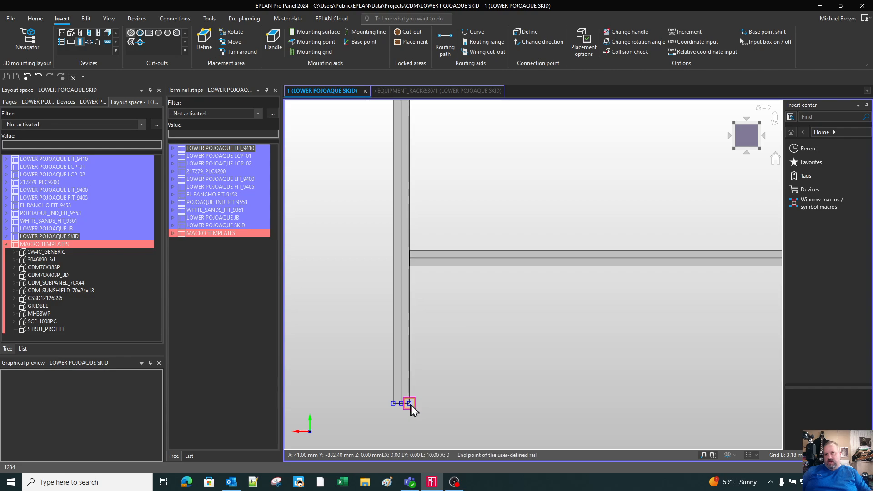
pyautogui.scroll(-1, 488, 406)
pyautogui.scroll(3, 465, 408)
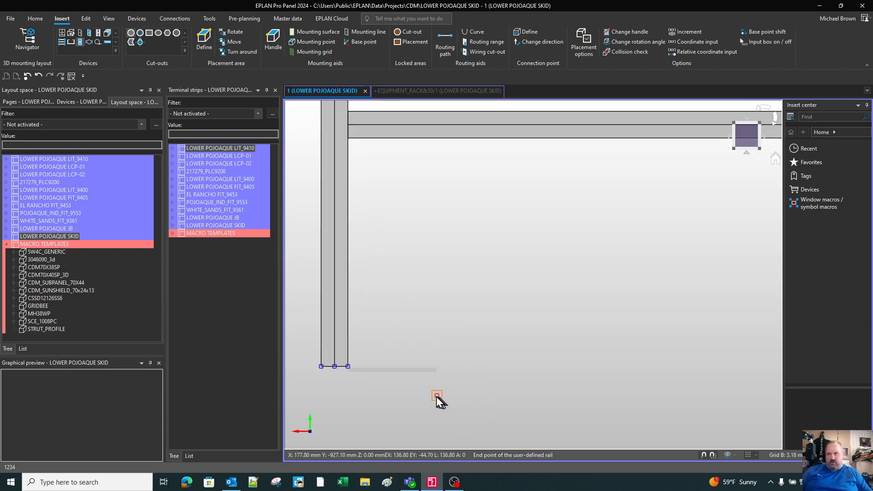
pyautogui.scroll(3, 359, 385)
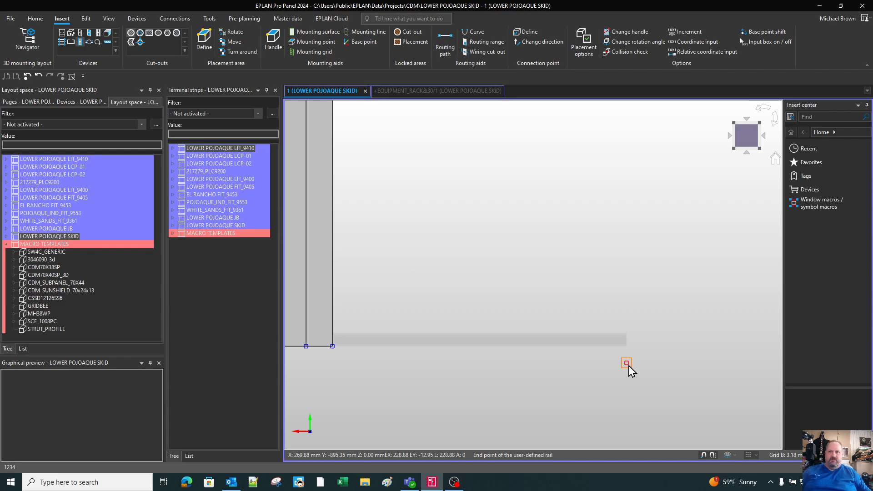
pyautogui.scroll(-2, 514, 382)
pyautogui.scroll(-2, 485, 394)
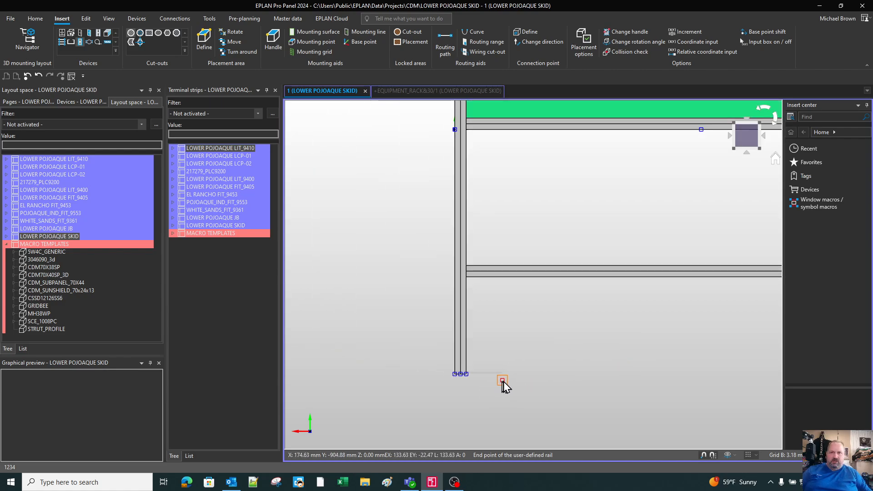
pyautogui.scroll(-3, 563, 370)
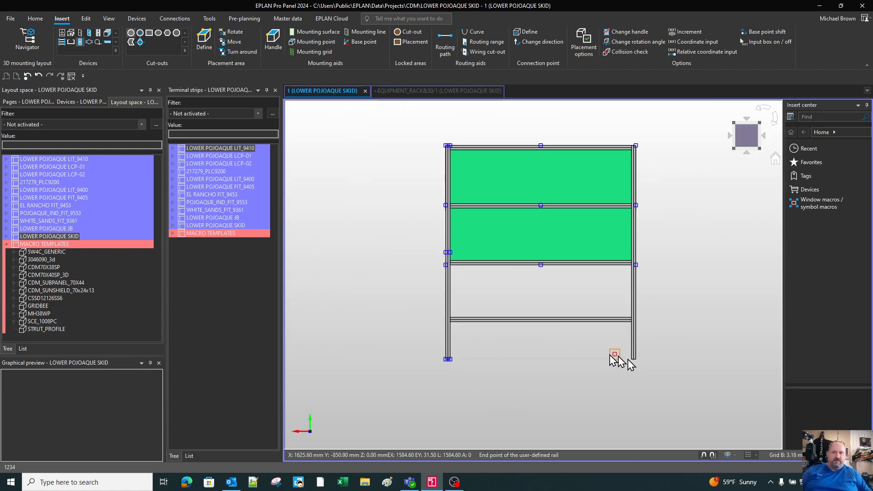
pyautogui.scroll(4, 620, 360)
pyautogui.scroll(3, 636, 364)
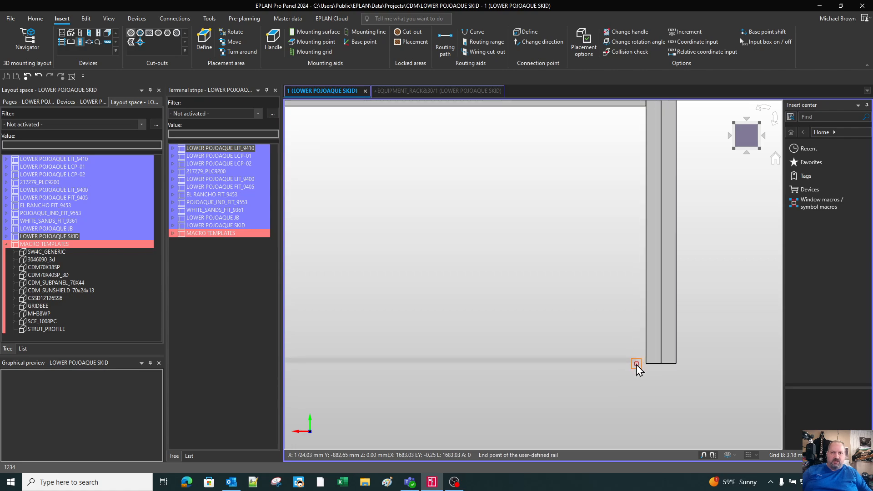
pyautogui.click(652, 364)
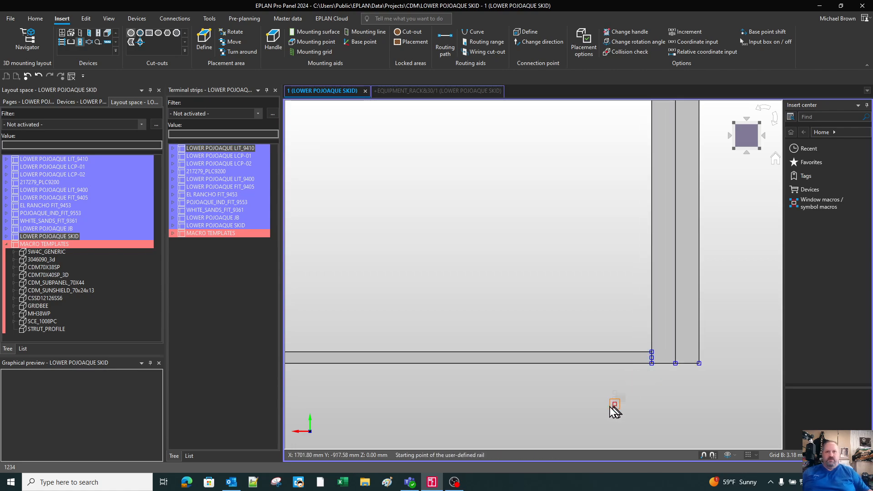
# - Place a second horizontal 1234 rail between the legs, about midway between the bottom rail and the lowest crossbar
pyautogui.scroll(-2, 627, 301)
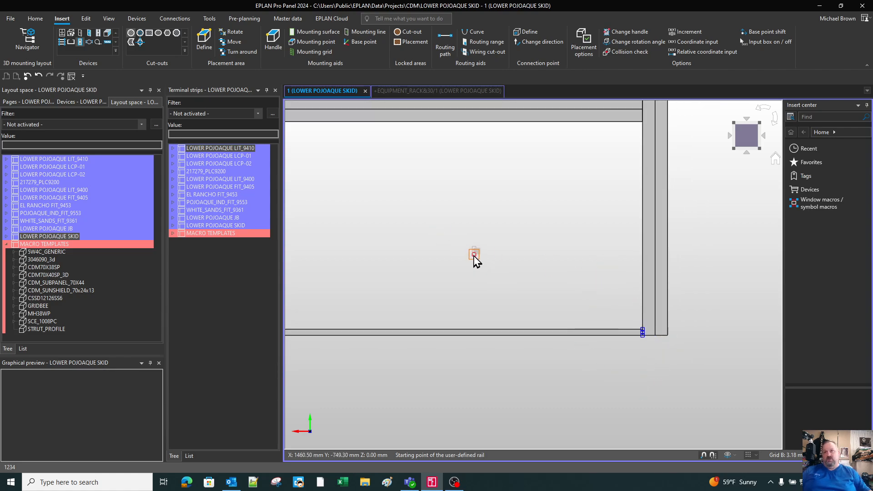
pyautogui.scroll(-3, 541, 275)
pyautogui.scroll(-4, 456, 254)
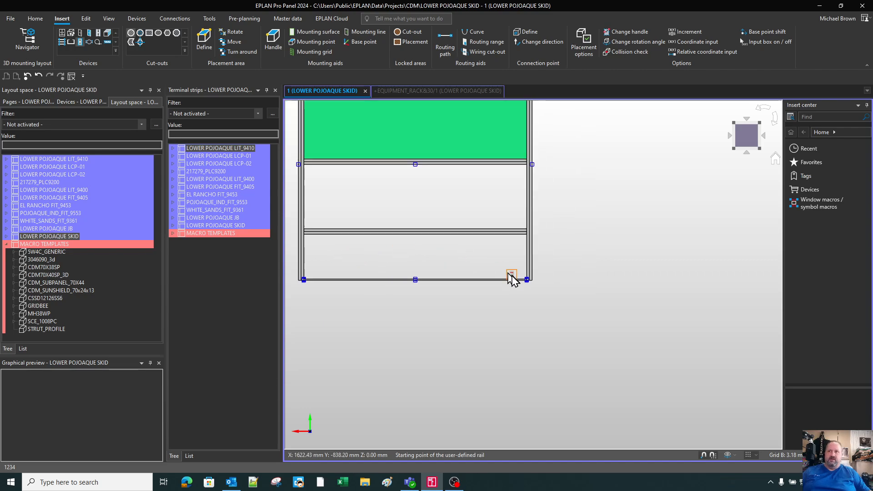
pyautogui.scroll(2, 341, 257)
pyautogui.click(335, 258)
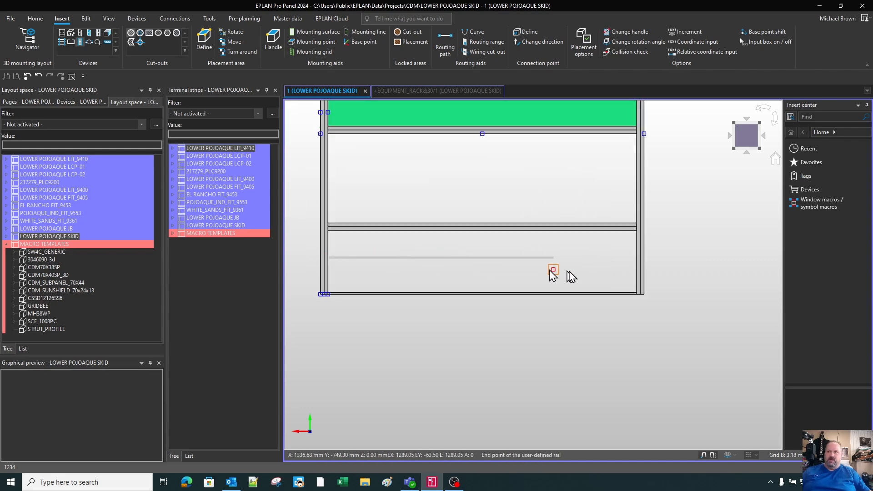
pyautogui.click(637, 258)
# - Place a short vertical 1234 rail near mid-width, joining the two new horizontal rails, and end the rail insertion
pyautogui.scroll(2, 494, 279)
pyautogui.scroll(1, 496, 293)
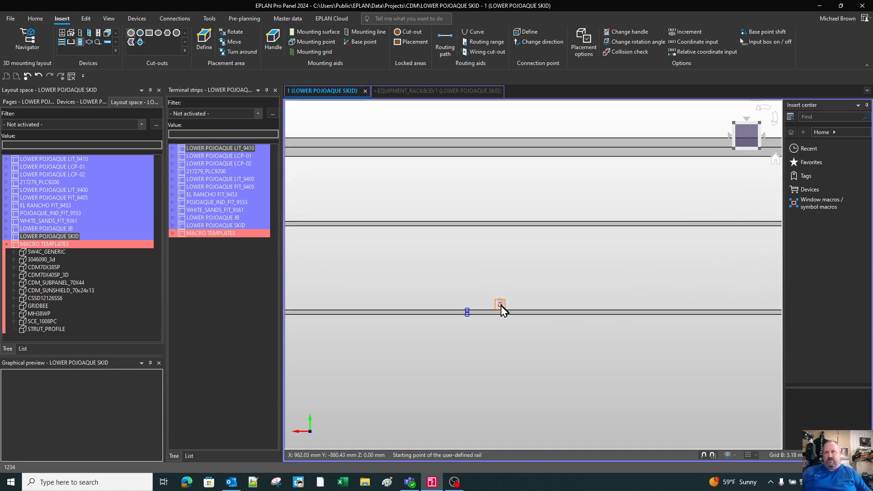
pyautogui.click(500, 309)
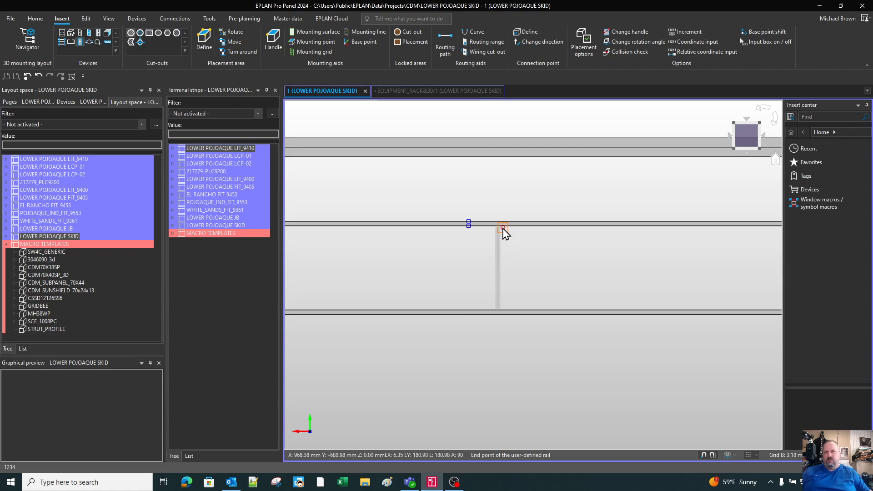
pyautogui.click(499, 226)
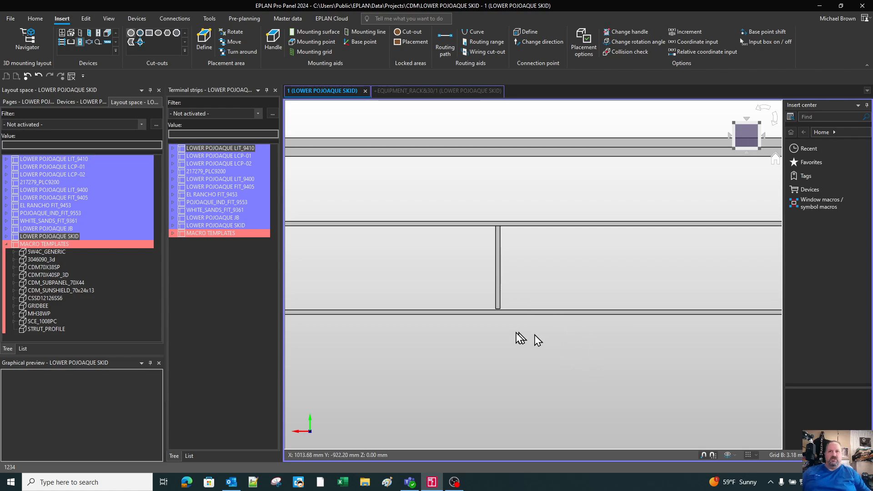
# - Examine the three new rails and the bottom rail's end profile at the leg, using an isometric rear view from below
pyautogui.scroll(-3, 528, 309)
pyautogui.scroll(-2, 460, 305)
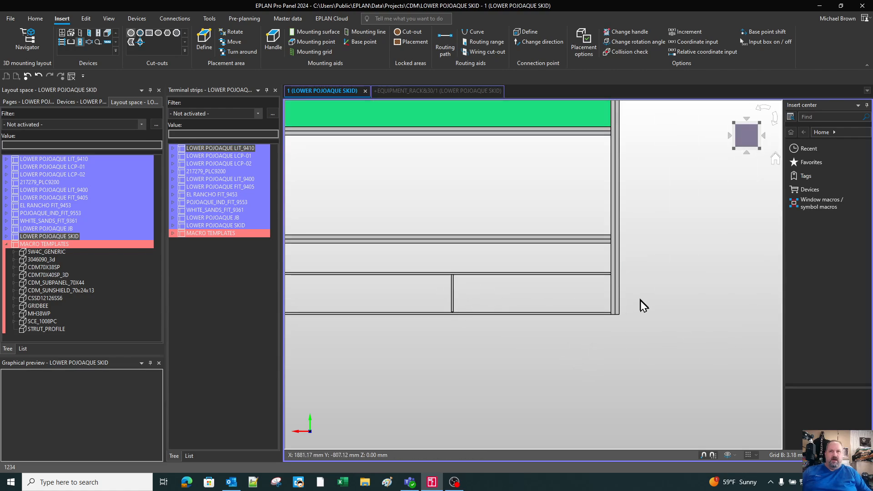
pyautogui.scroll(2, 640, 300)
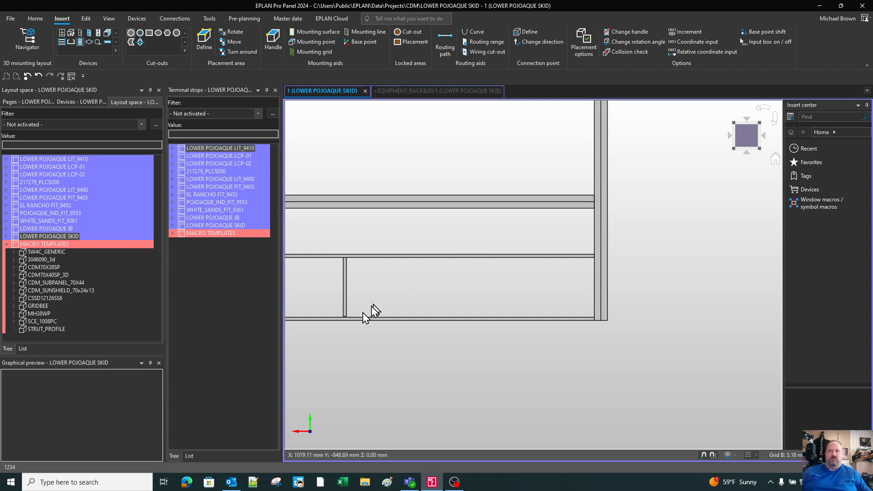
pyautogui.scroll(2, 347, 323)
pyautogui.scroll(-2, 590, 328)
pyautogui.scroll(-1, 598, 304)
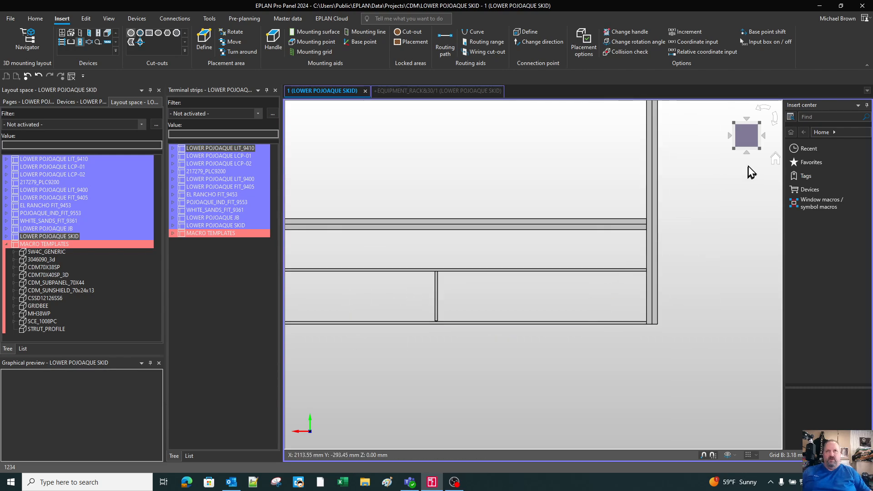
pyautogui.click(761, 154)
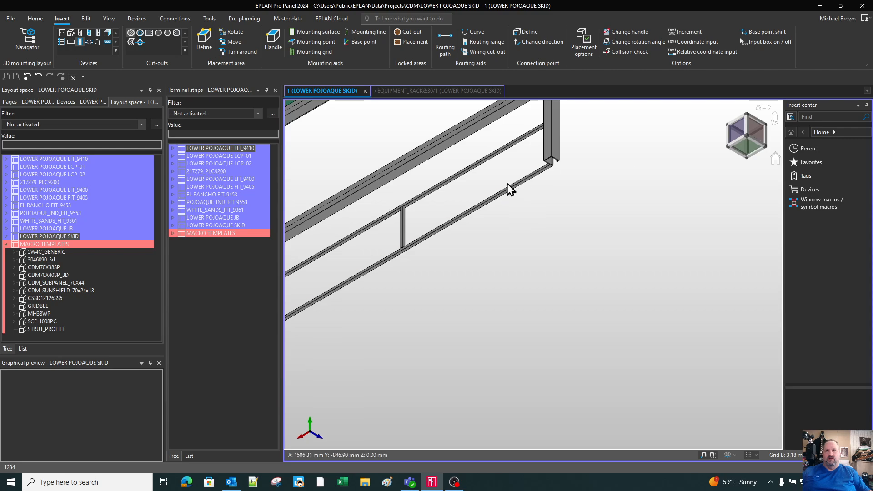
pyautogui.scroll(2, 507, 187)
pyautogui.scroll(2, 536, 176)
pyautogui.scroll(2, 590, 167)
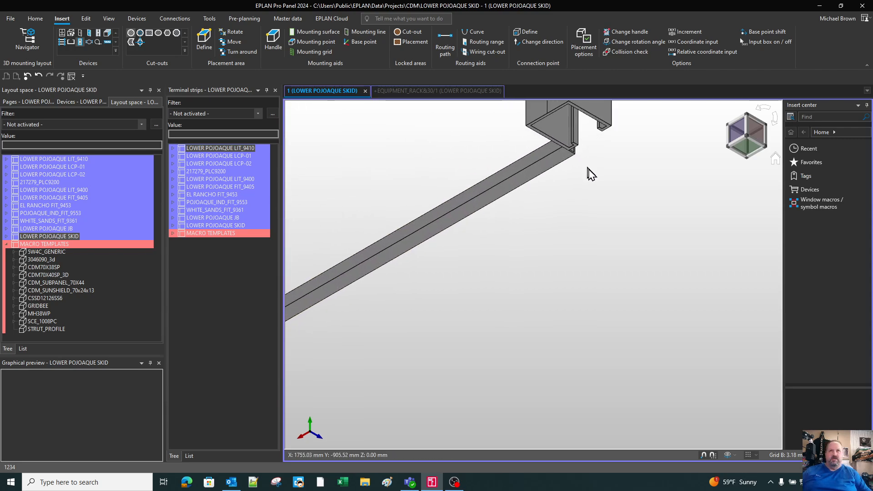
pyautogui.scroll(1, 618, 129)
pyautogui.scroll(-3, 526, 293)
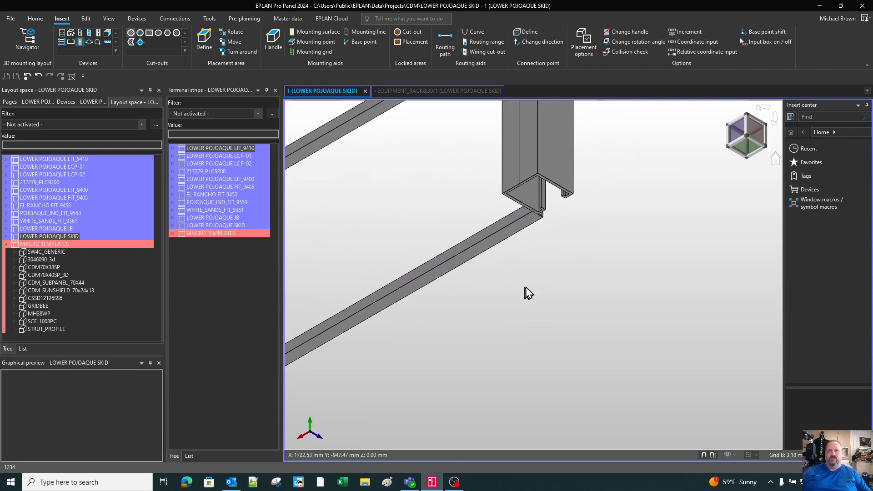
# - Show the rack in side view and move the bottom 1234 rail away from the leg, using its lower outer corner as base point
pyautogui.click(753, 133)
pyautogui.scroll(-5, 653, 209)
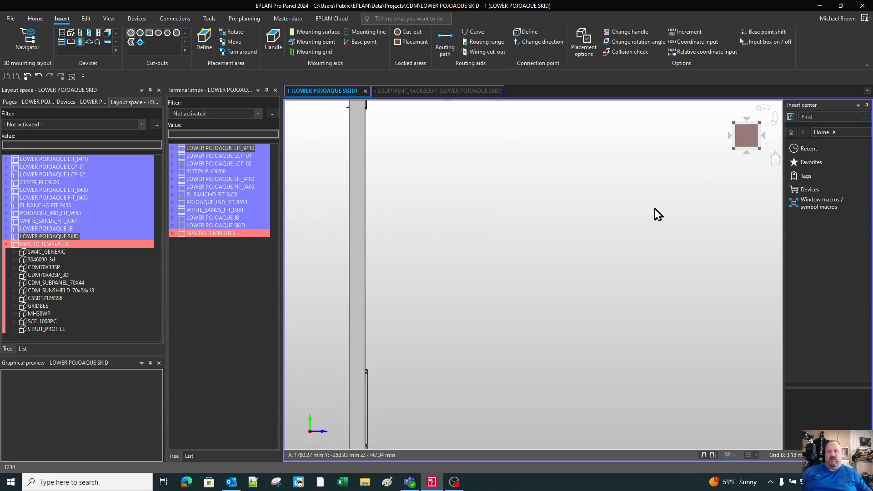
pyautogui.scroll(2, 542, 299)
pyautogui.scroll(4, 503, 329)
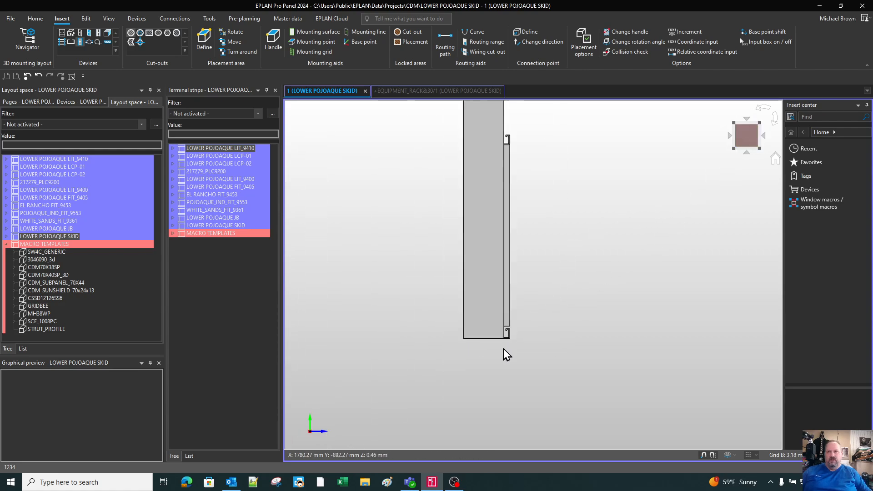
pyautogui.scroll(2, 511, 339)
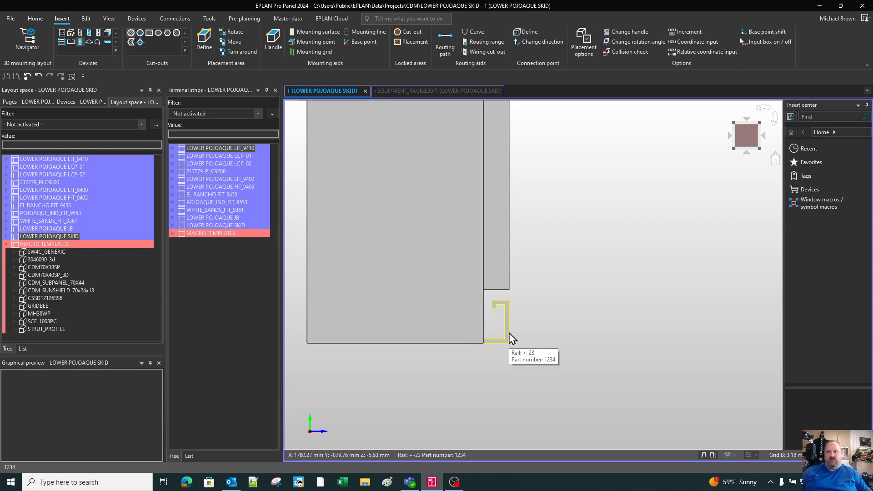
pyautogui.click(509, 341)
pyautogui.press('m')
pyautogui.click(509, 341)
pyautogui.click(665, 312)
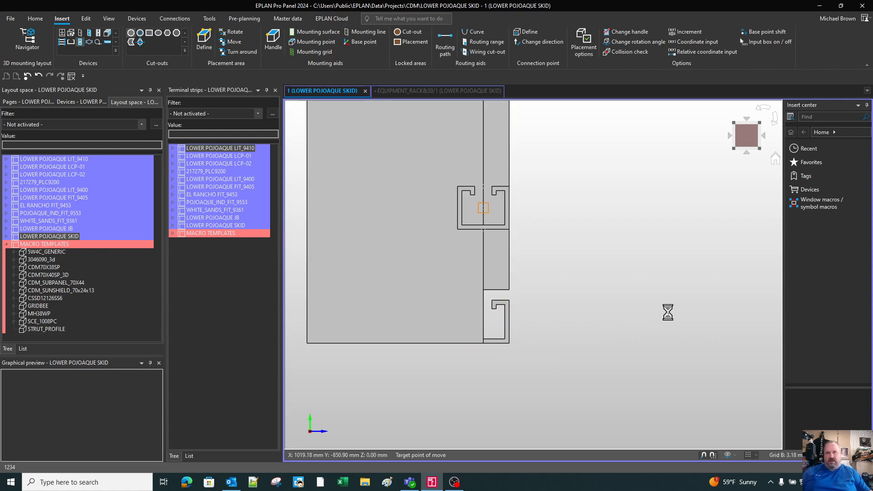
# - Delete the moved bottom rail, the vertical rail and the remaining horizontal 1234 rail
pyautogui.hotkey('ctrl', 'z')
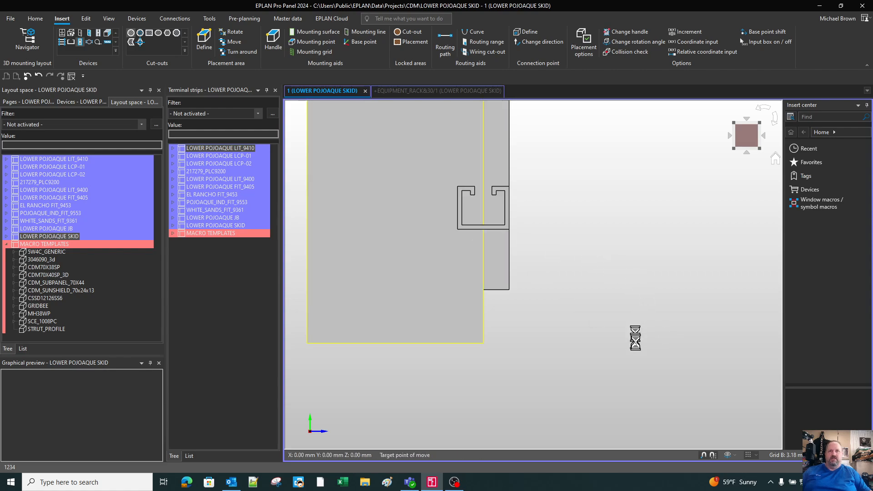
pyautogui.scroll(-2, 617, 331)
pyautogui.scroll(-3, 523, 375)
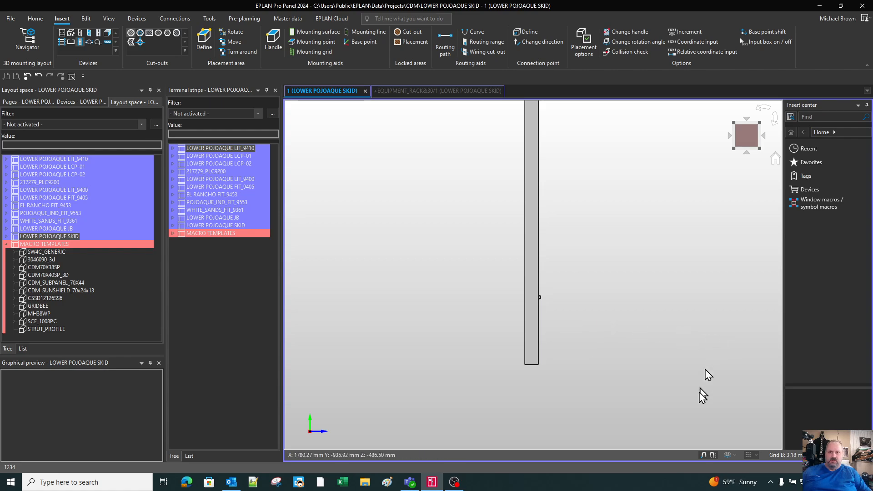
pyautogui.scroll(-3, 577, 385)
pyautogui.scroll(-3, 576, 385)
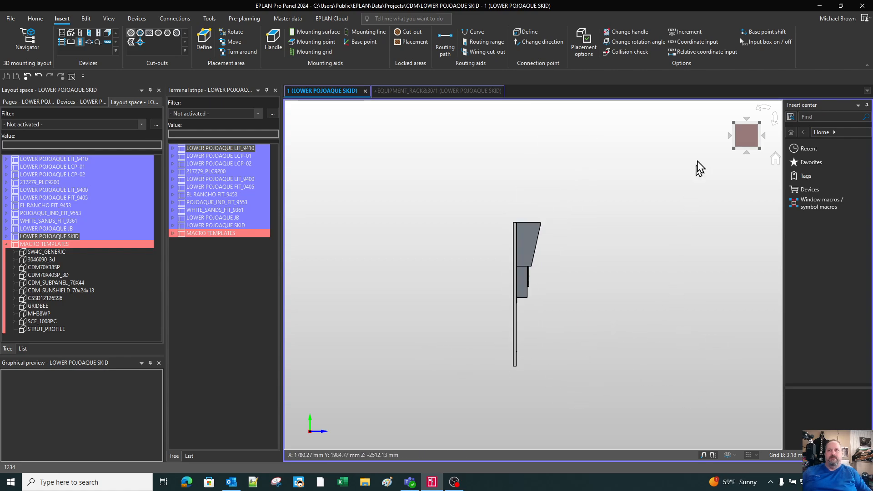
pyautogui.click(734, 148)
pyautogui.scroll(5, 564, 319)
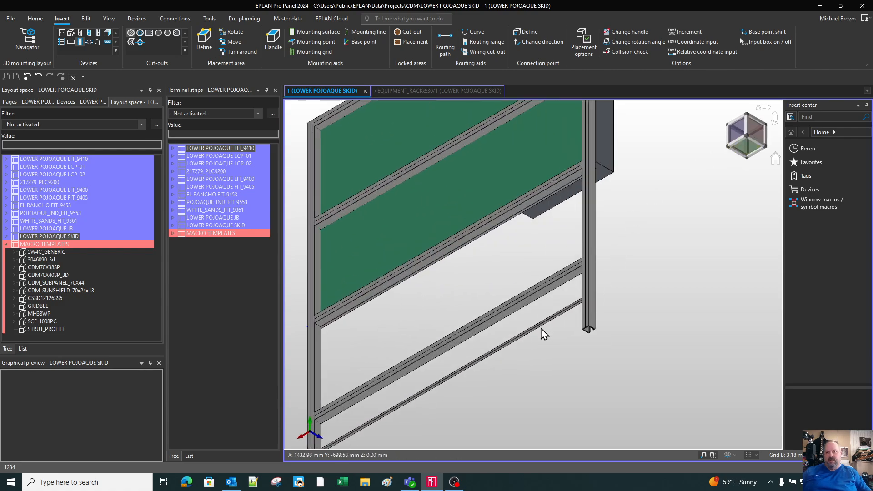
pyautogui.click(540, 330)
pyautogui.press('Delete')
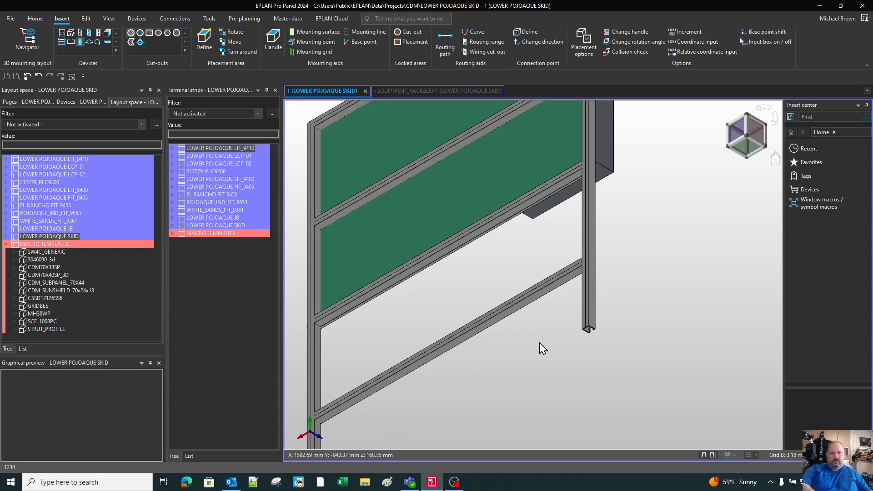
# - Undo the deletions of the three 1234 rails and examine the profile at the vertical rail's lower end
pyautogui.scroll(-3, 550, 341)
pyautogui.hotkey('ctrl', 'z')
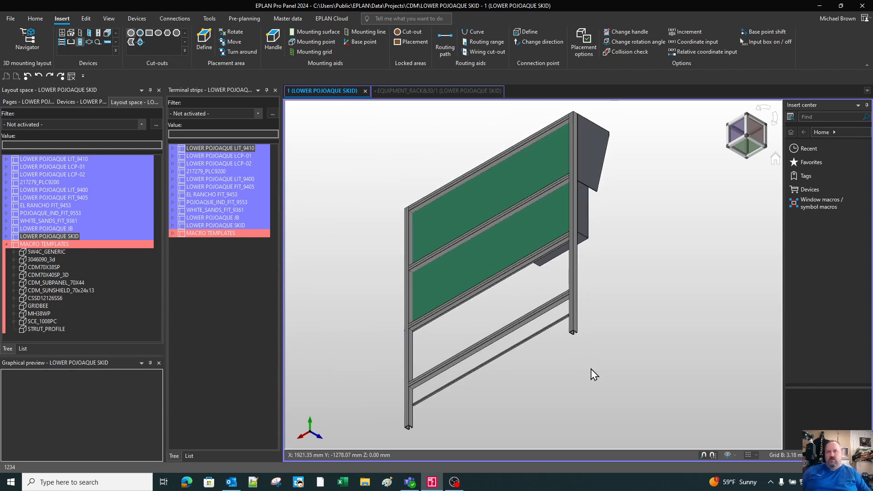
pyautogui.hotkey('ctrl', 'z')
pyautogui.hotkey('ctrl', 'z')
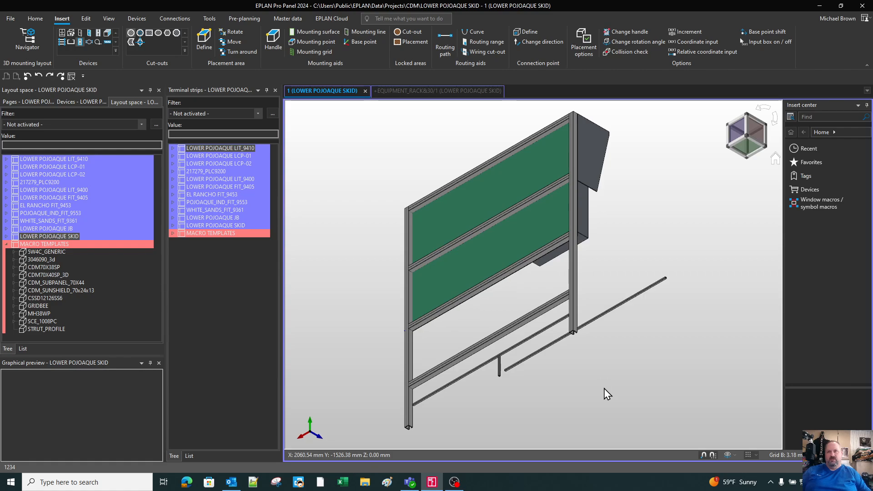
pyautogui.scroll(6, 516, 390)
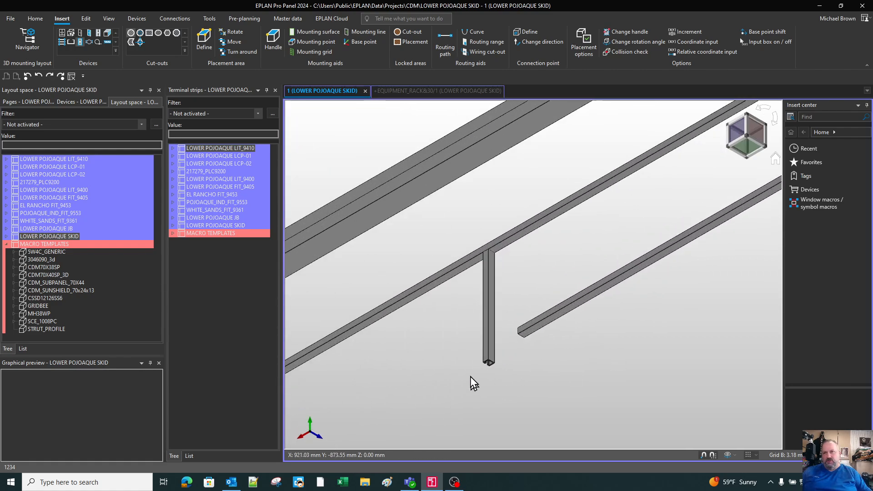
pyautogui.scroll(5, 471, 376)
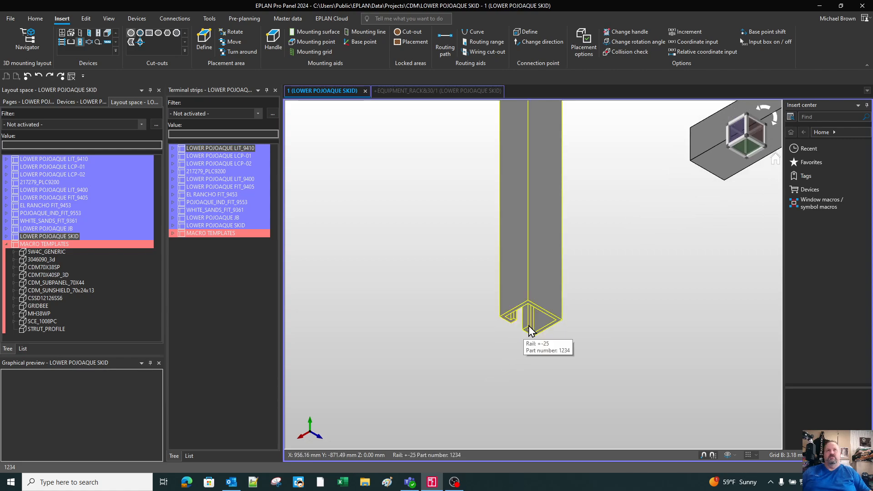
# - Delete the three loose 1234 rails at the open end of the rack frame, leaving the frame itself in place
pyautogui.click(776, 120)
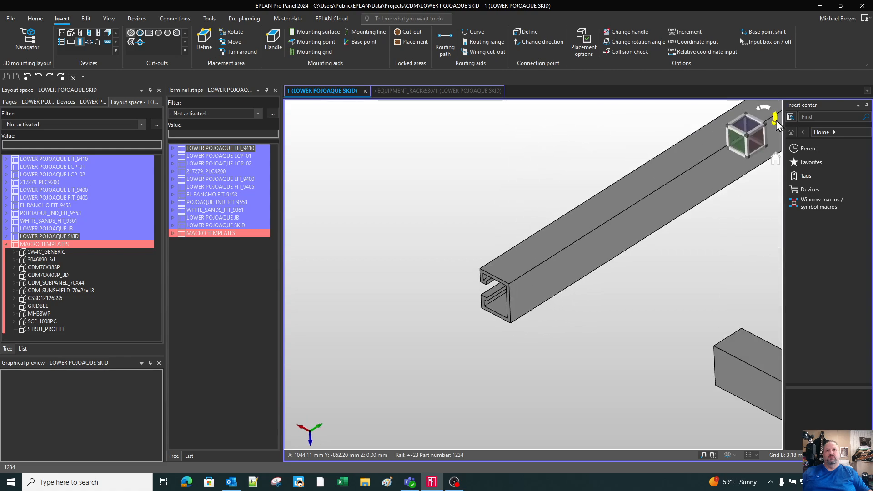
pyautogui.click(775, 120)
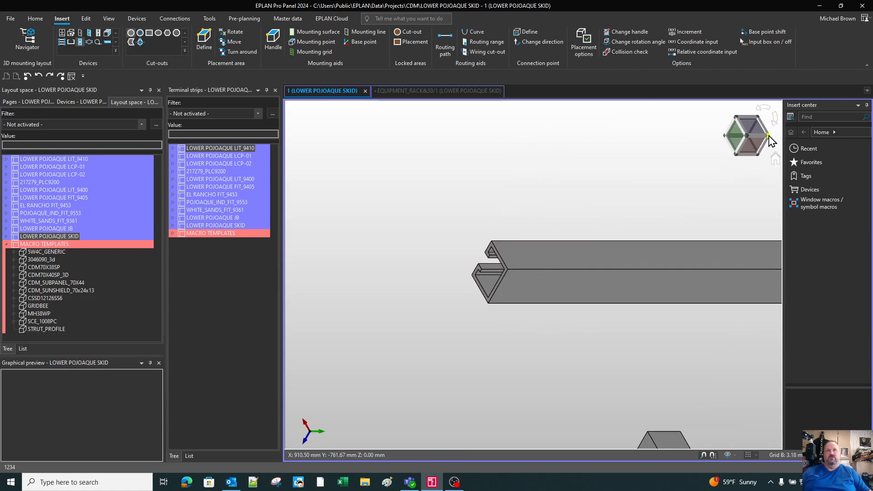
pyautogui.click(769, 135)
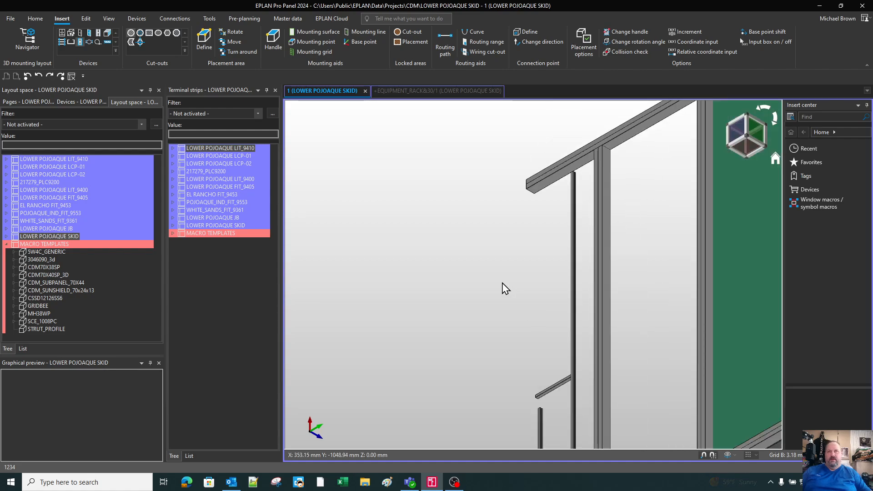
pyautogui.scroll(-5, 509, 300)
pyautogui.scroll(6, 516, 313)
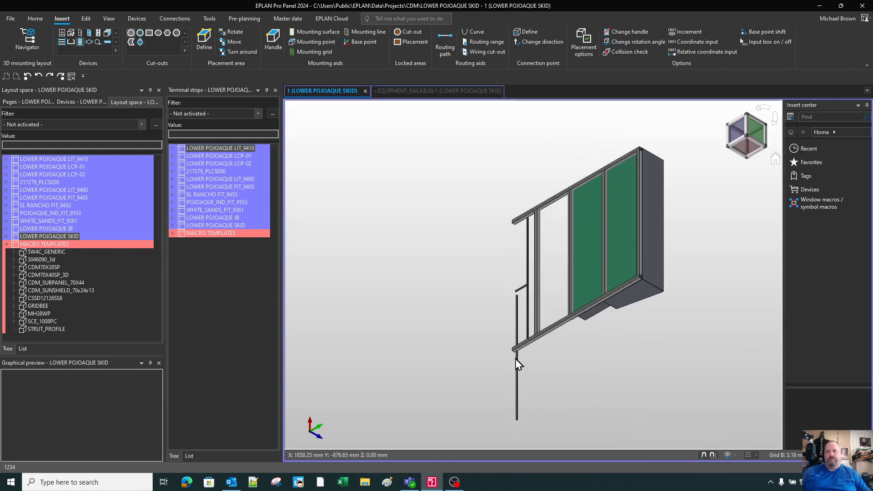
pyautogui.click(519, 285)
pyautogui.press('Delete')
pyautogui.click(544, 272)
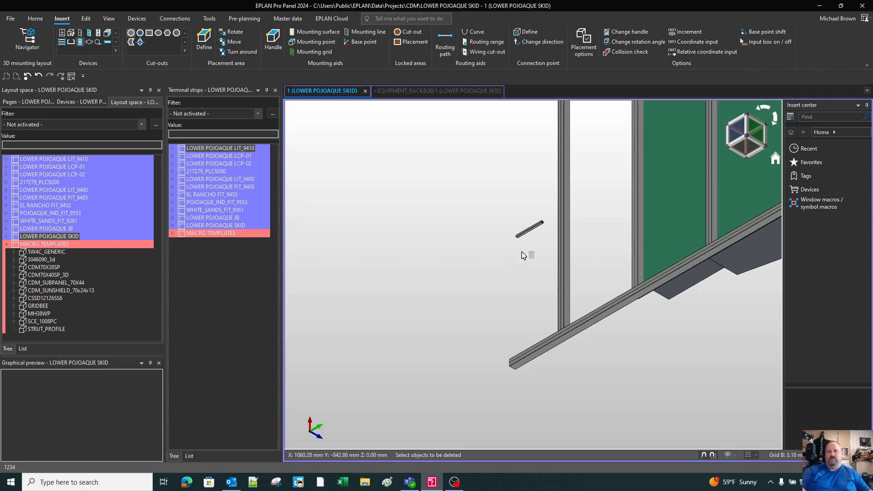
pyautogui.click(527, 232)
pyautogui.scroll(-5, 523, 287)
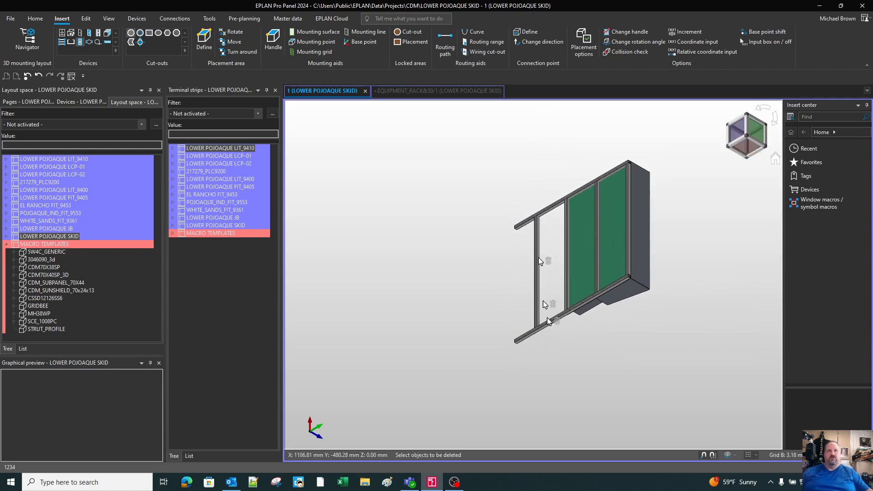
# - Examine the remaining rack frame and its mounted equipment from several isometric directions
pyautogui.click(746, 119)
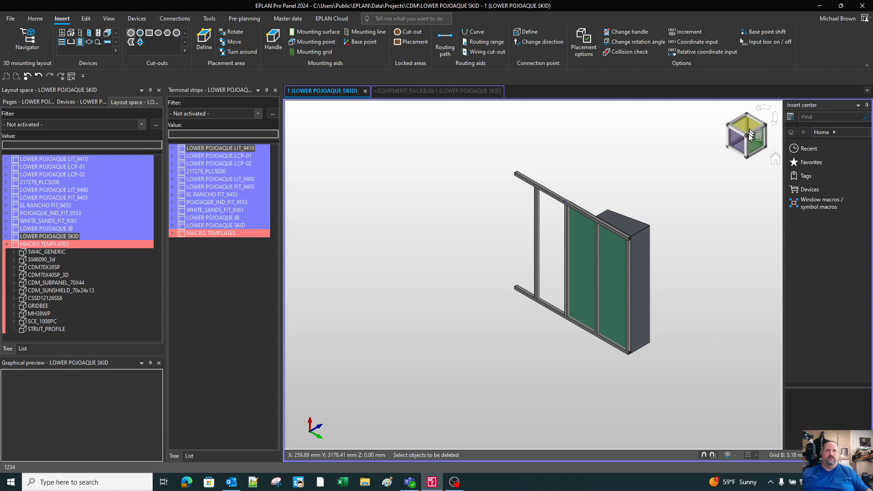
pyautogui.click(766, 125)
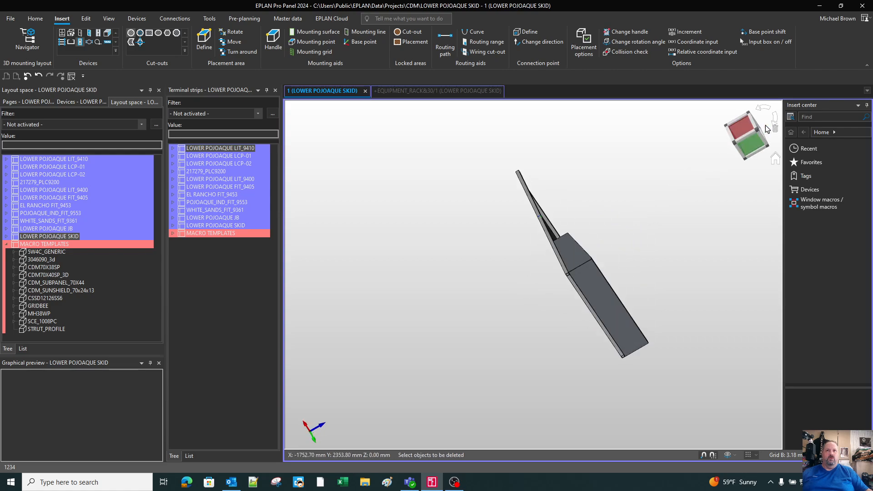
pyautogui.click(766, 147)
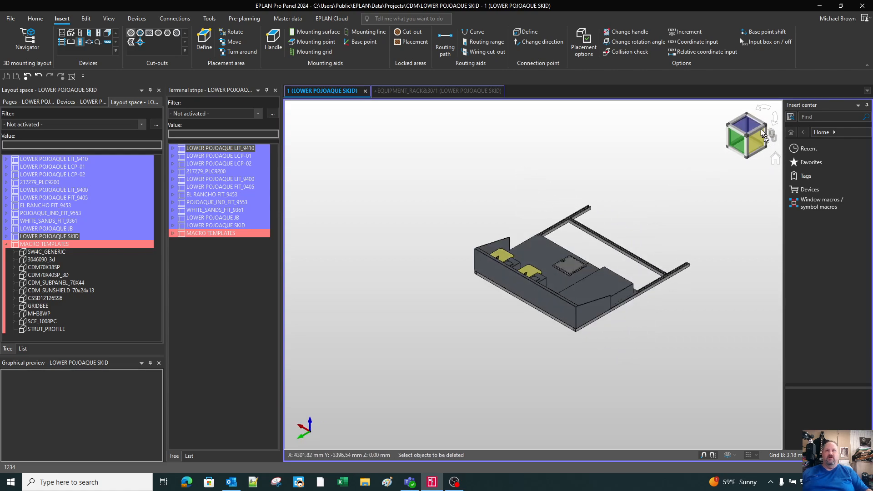
pyautogui.click(749, 117)
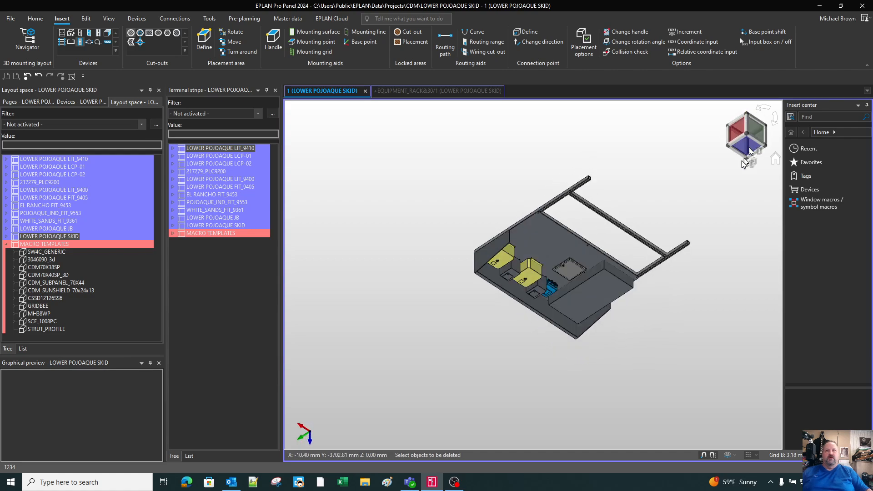